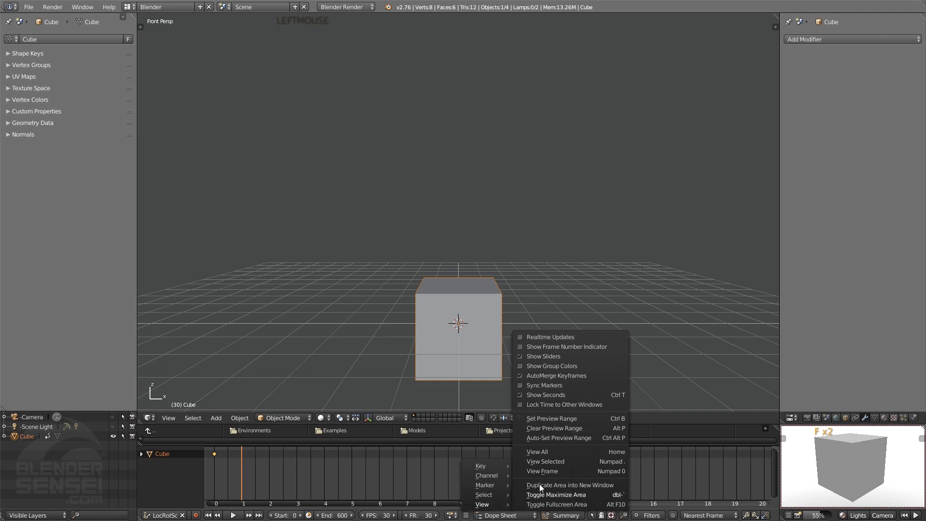
# - Turn off Show Seconds in the Dope Sheet to display frame numbers, and re-enable it to display seconds
pyautogui.click(551, 395)
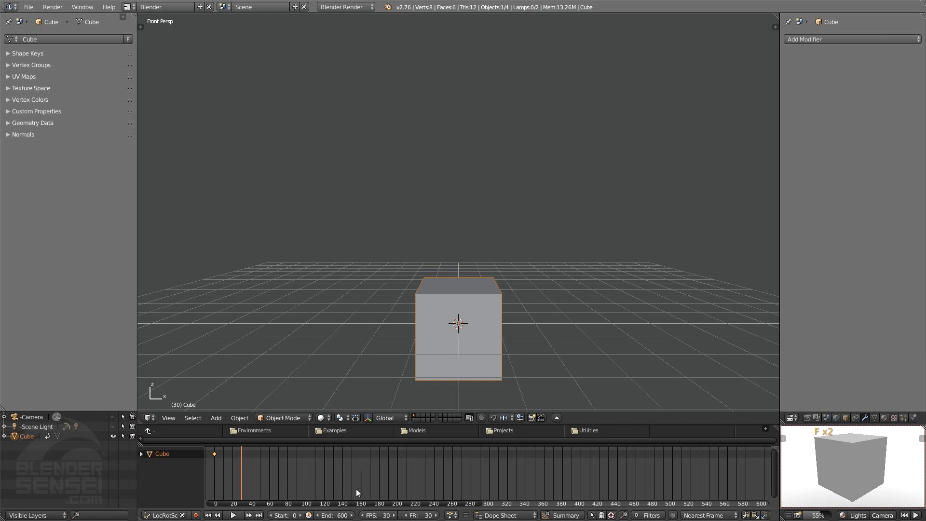
pyautogui.click(466, 515)
pyautogui.moveTo(505, 501)
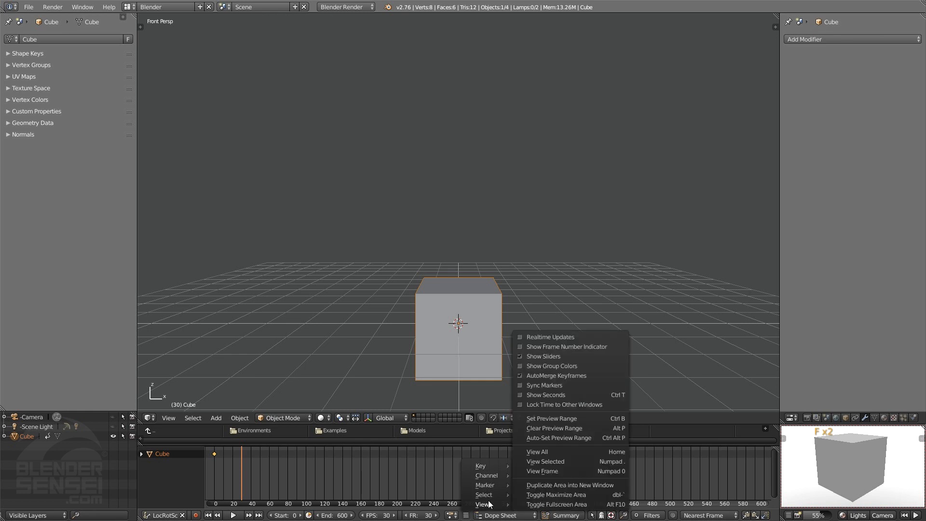
pyautogui.click(546, 395)
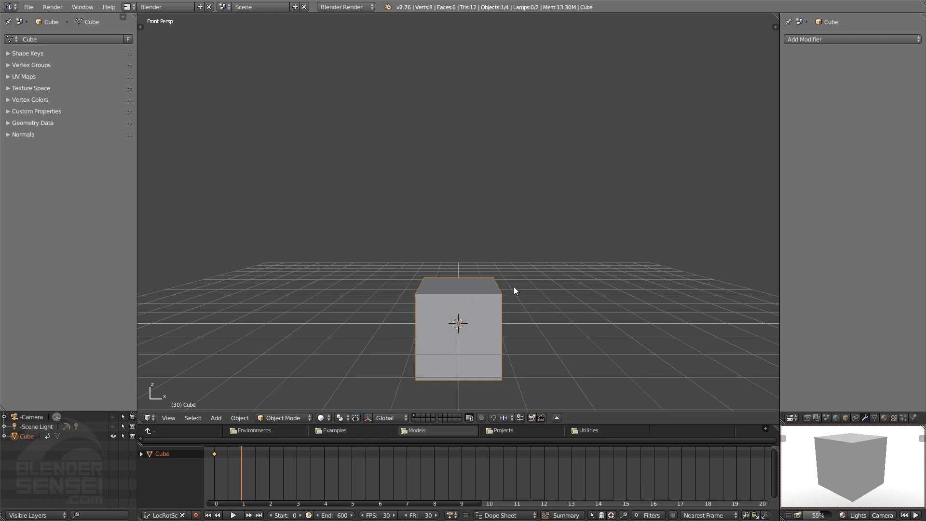
pyautogui.press('s')
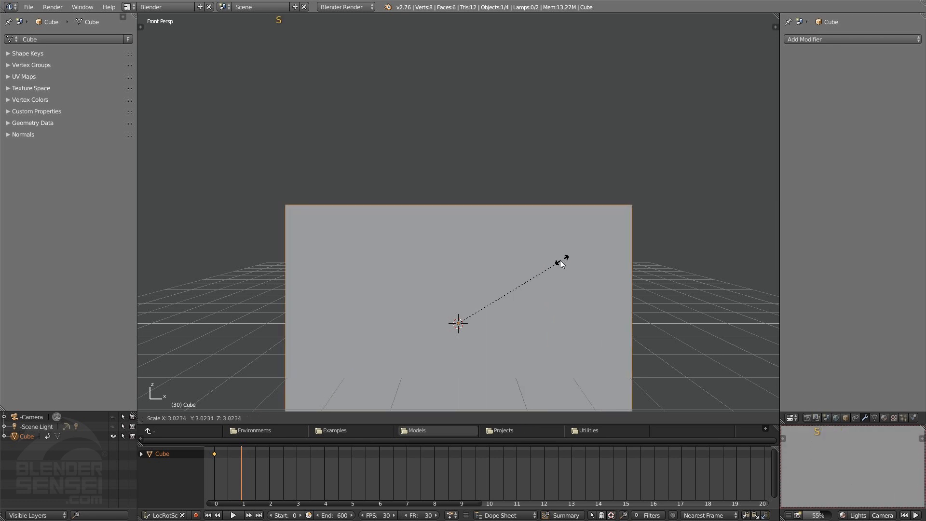
pyautogui.rightClick(512, 291)
pyautogui.press('r')
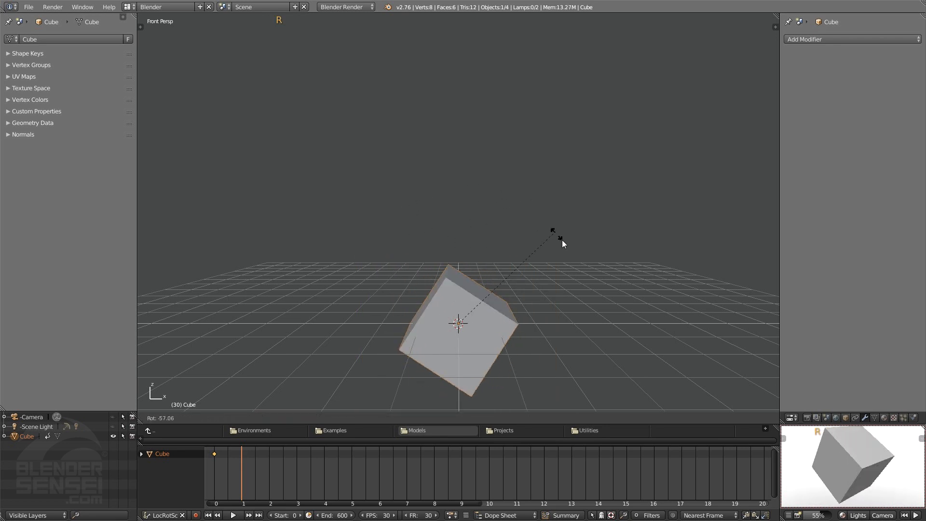
pyautogui.rightClick(562, 240)
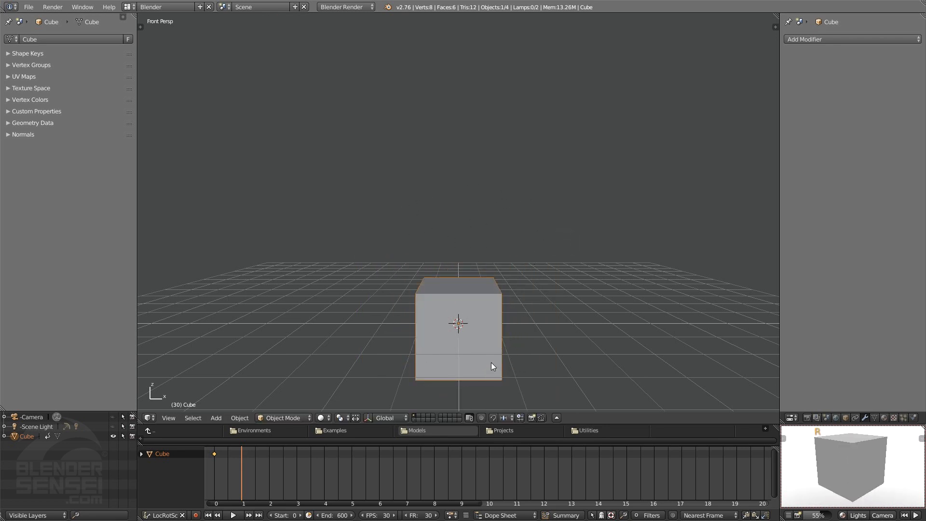
pyautogui.press('g')
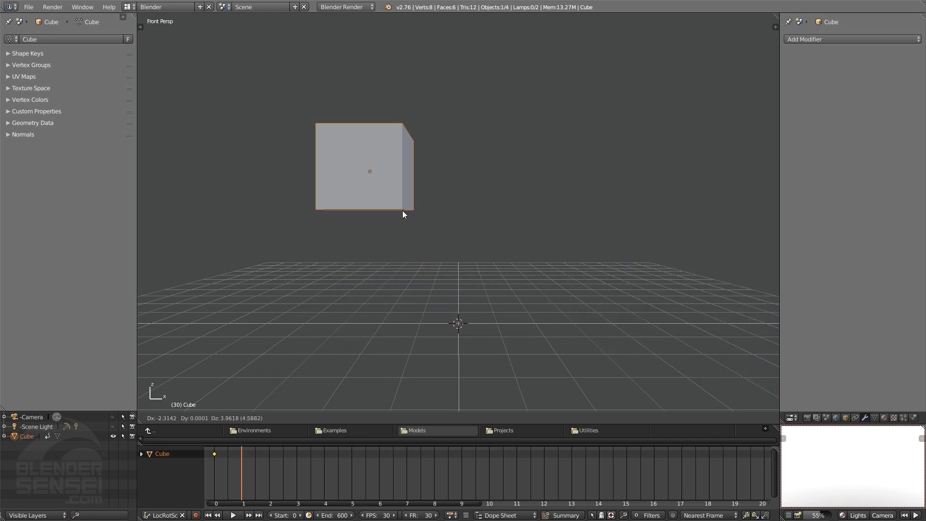
pyautogui.rightClick(403, 210)
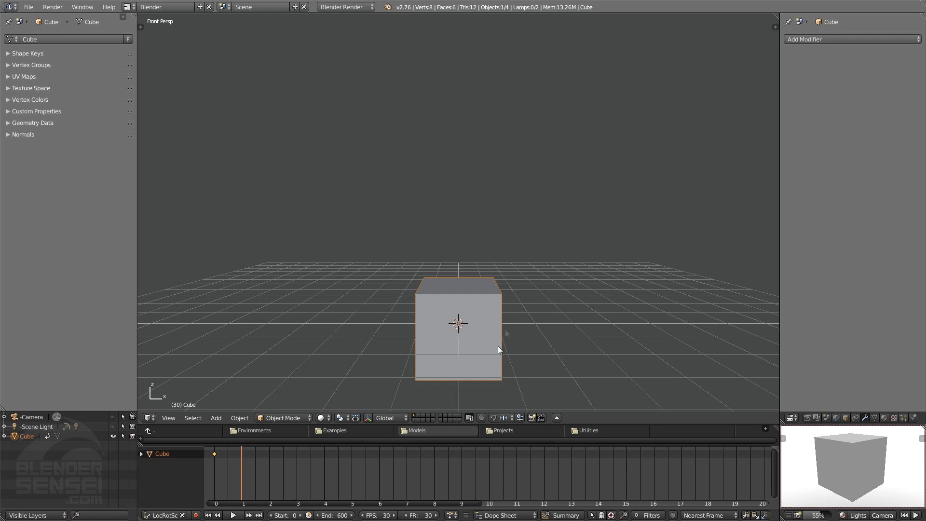
# - Move the cube to the upper left of the front view and keyframe that position at the 1-second mark
pyautogui.press('g')
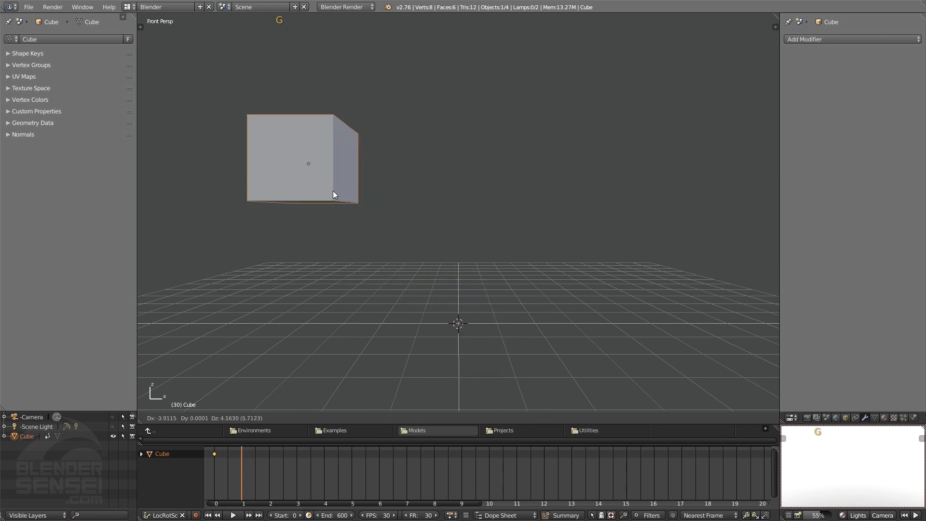
pyautogui.click(320, 173)
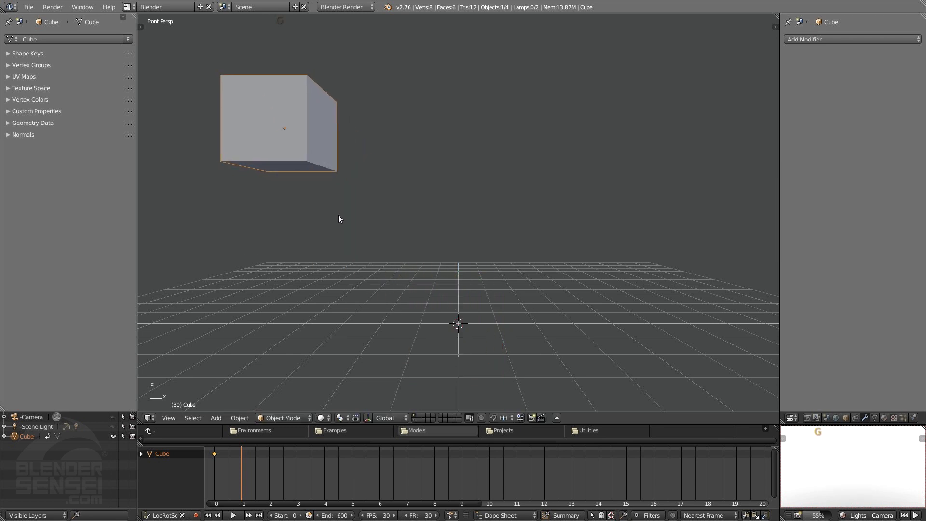
pyautogui.press('f')
# - Play the cube's animation from the first frame and scrub between its two keyframes
pyautogui.click(208, 516)
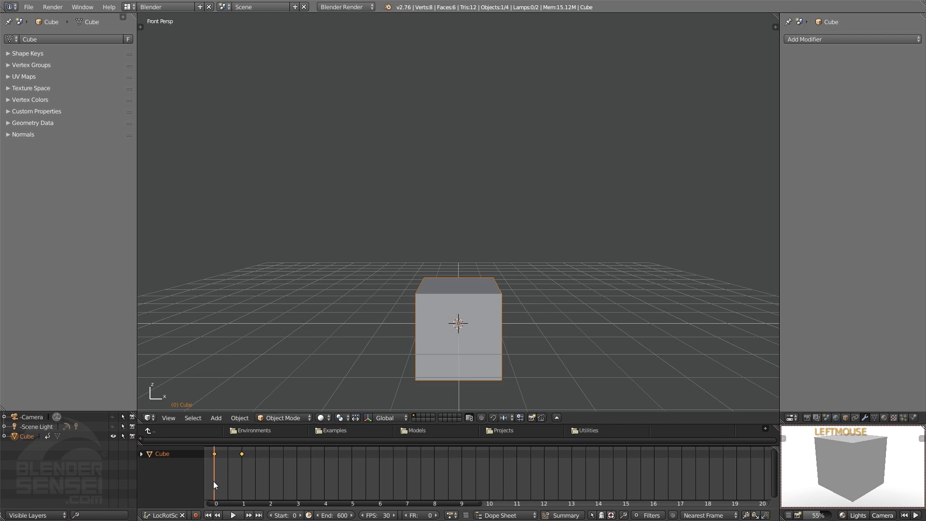
pyautogui.click(234, 515)
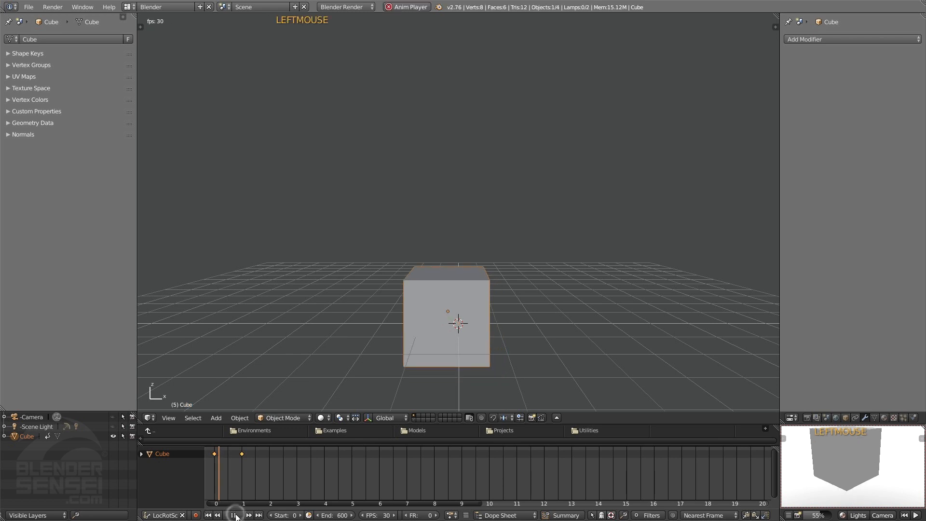
pyautogui.doubleClick(253, 481)
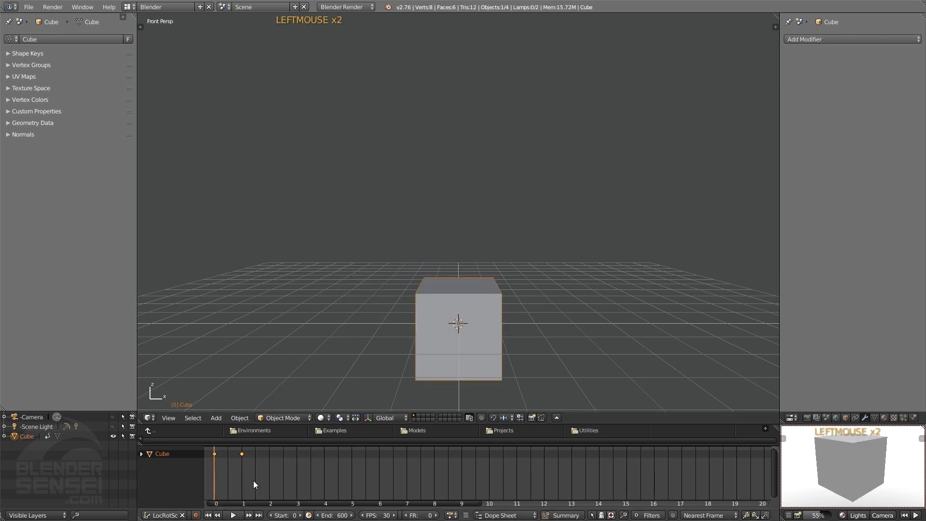
pyautogui.rightClick(223, 470)
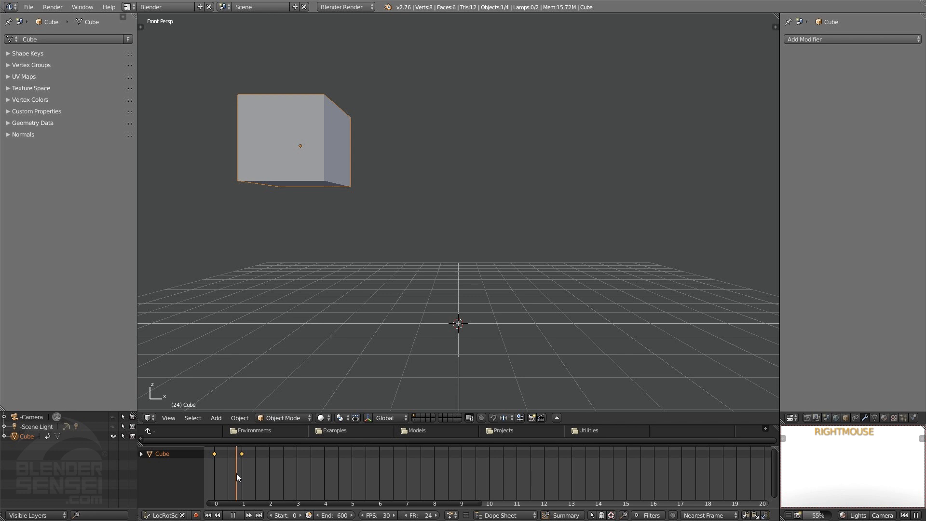
pyautogui.moveTo(237, 473); pyautogui.dragTo(238, 472, button='right')
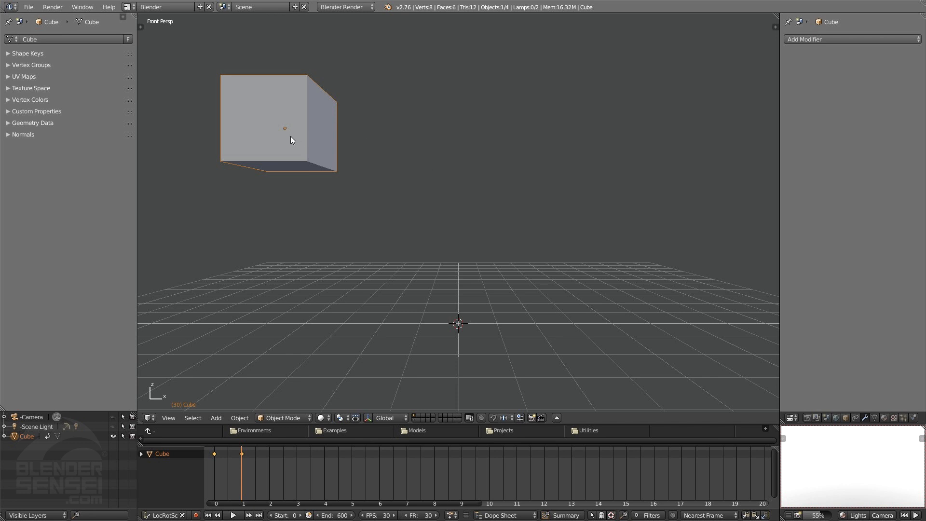
# - Move the cube to the right side of the grid at 1 second and overwrite its keyframe there
pyautogui.press('g')
pyautogui.click(652, 221)
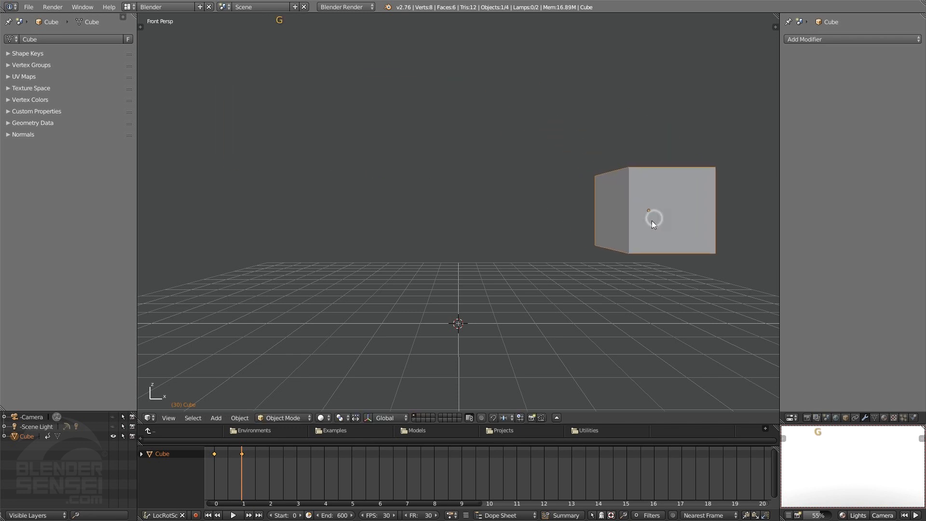
pyautogui.press('Up')
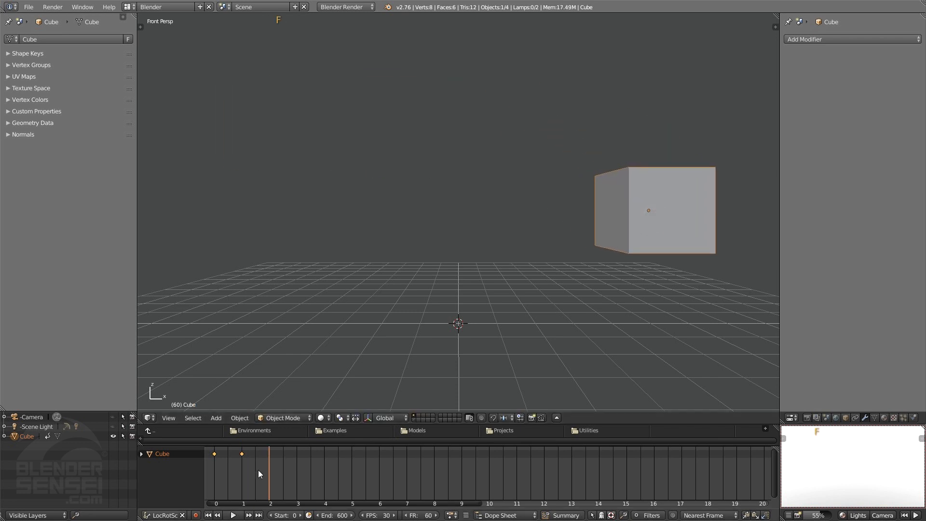
# - Return to the 1-second mark, move the cube to the left of the origin, and scale it up by about 1.97
pyautogui.moveTo(262, 469); pyautogui.dragTo(243, 461, button='right')
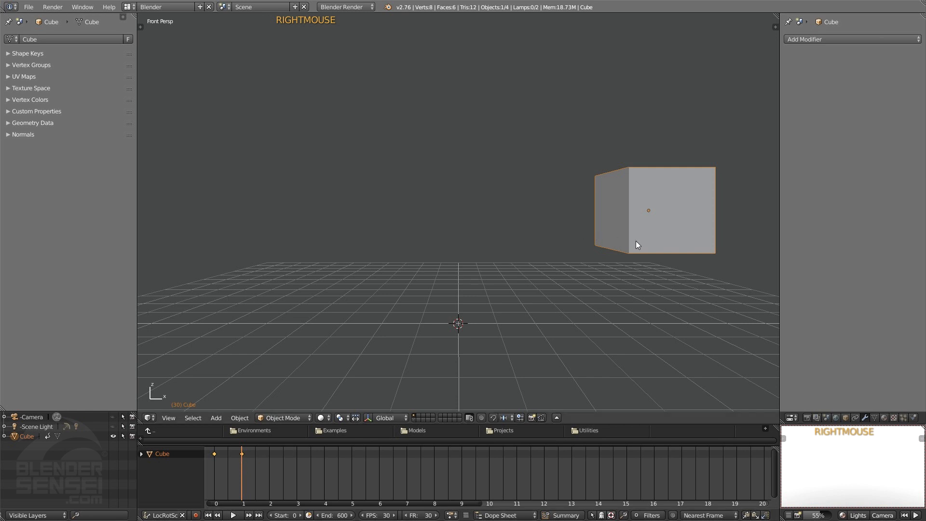
pyautogui.press('g')
pyautogui.press('g')
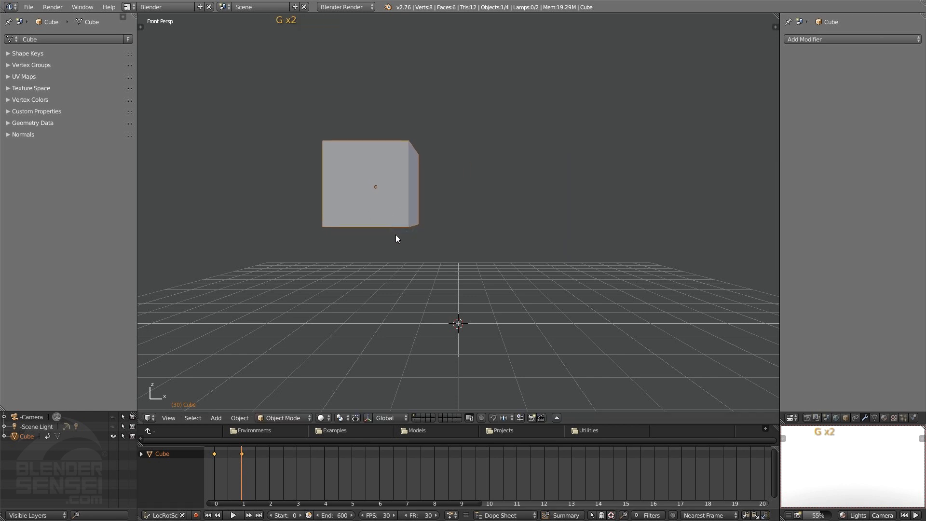
pyautogui.press('s')
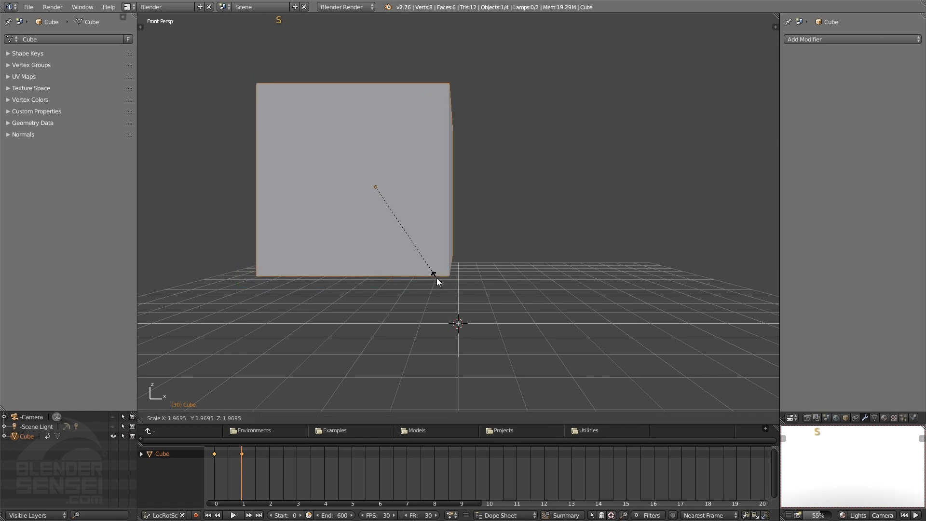
pyautogui.click(437, 278)
# - Rotate the enlarged cube in the front view and overwrite its keyframe at the 1-second mark
pyautogui.press('r')
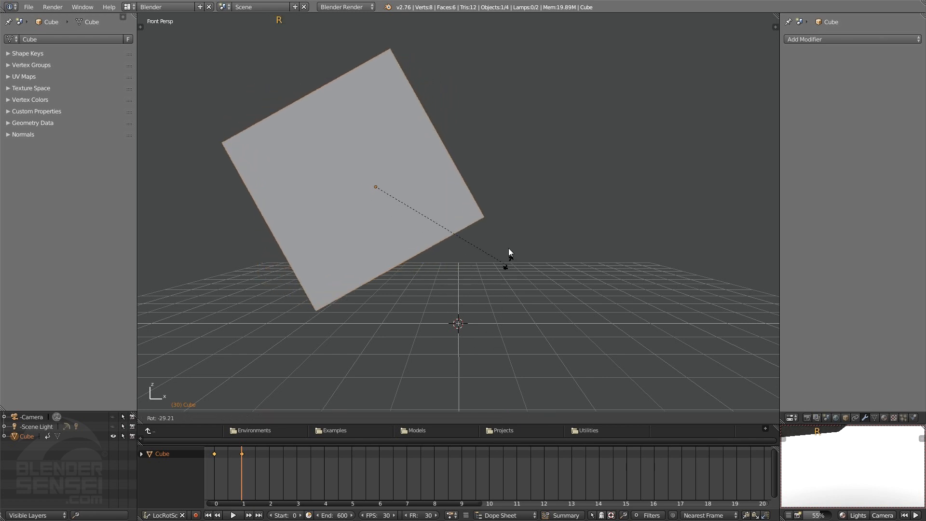
pyautogui.click(504, 198)
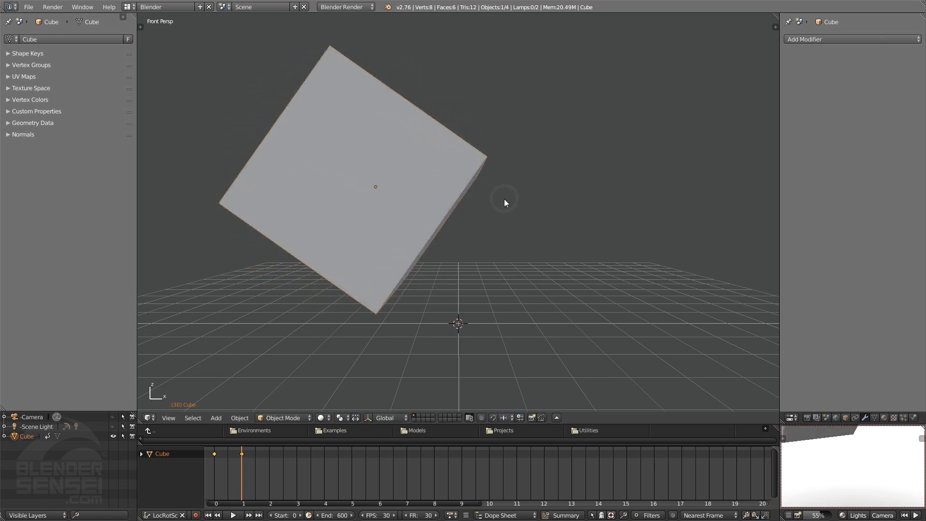
pyautogui.press('f')
# - Replay the cube's move, scale and rotation animation several times from the first frame, and scrub through it to 2 seconds
pyautogui.moveTo(249, 470); pyautogui.dragTo(217, 479, button='right')
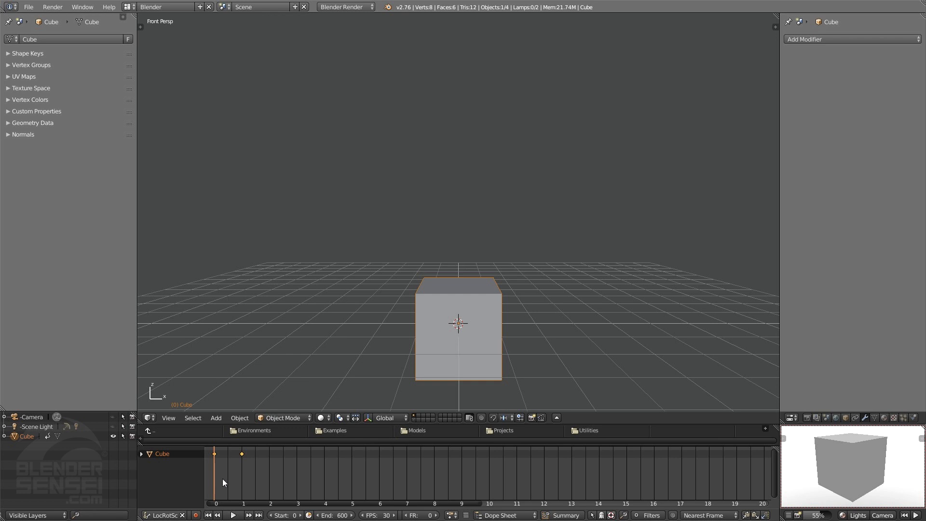
pyautogui.click(208, 515)
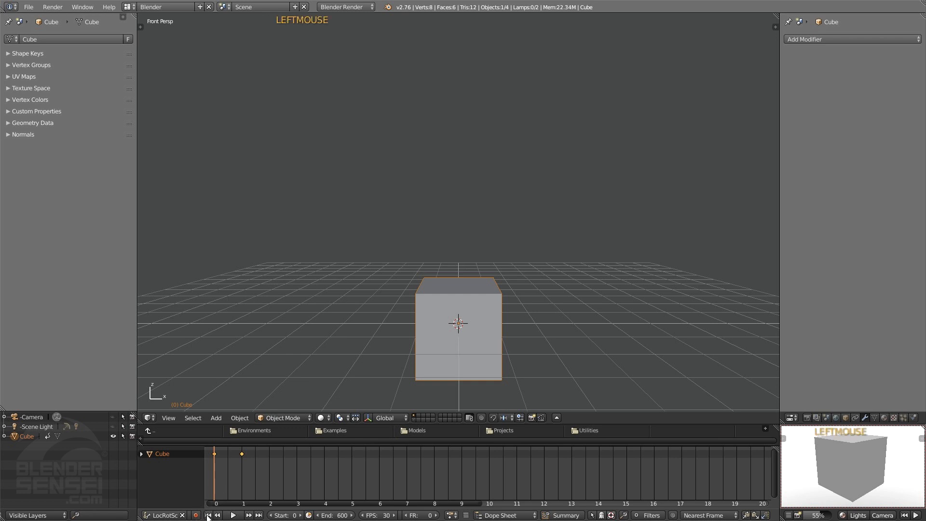
pyautogui.click(233, 515)
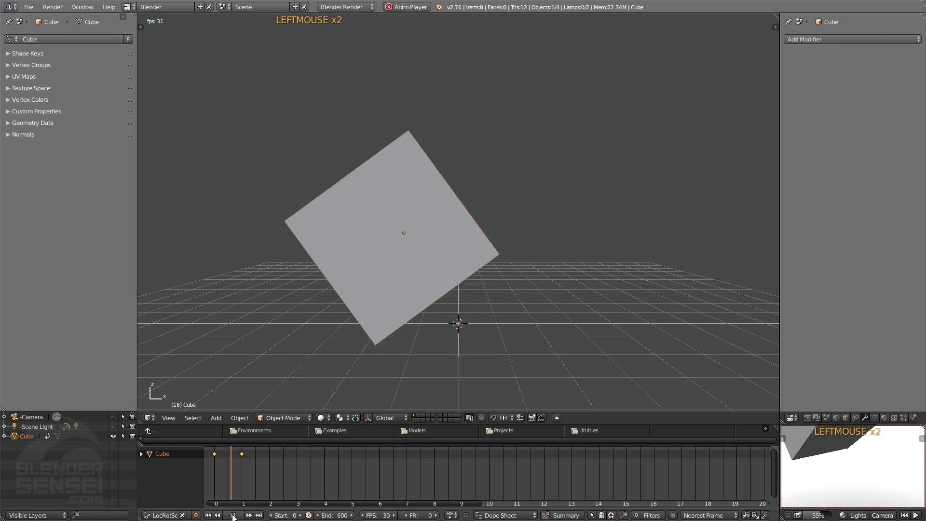
pyautogui.click(233, 516)
pyautogui.click(207, 515)
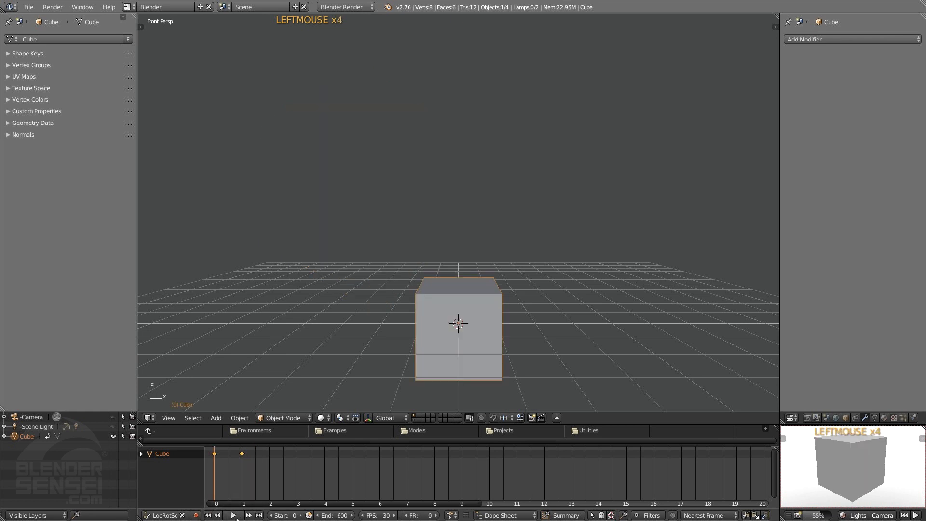
pyautogui.click(233, 515)
pyautogui.click(234, 518)
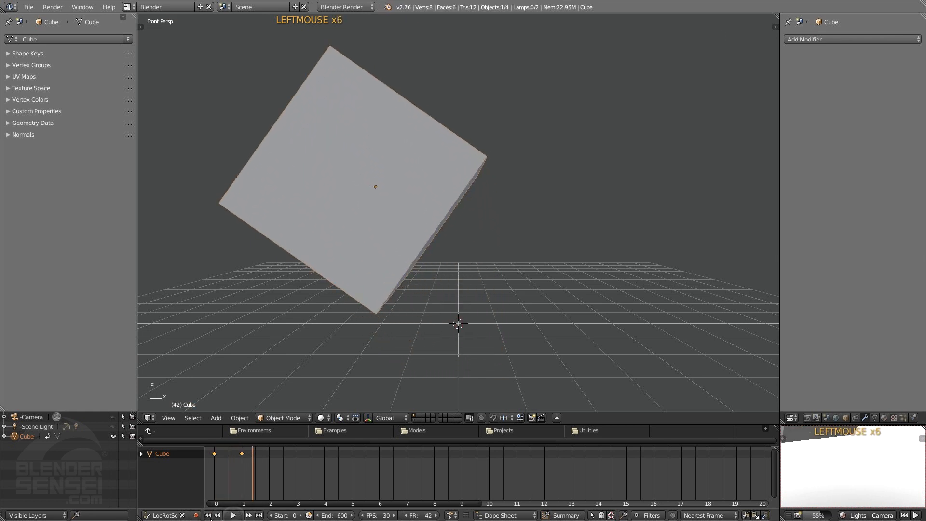
pyautogui.click(209, 516)
pyautogui.click(235, 517)
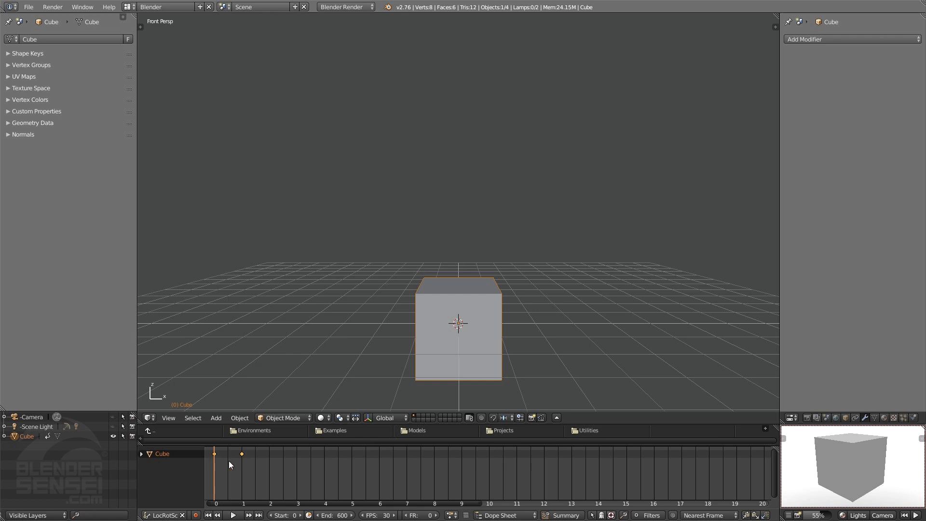
pyautogui.moveTo(222, 469); pyautogui.dragTo(271, 478, button='right')
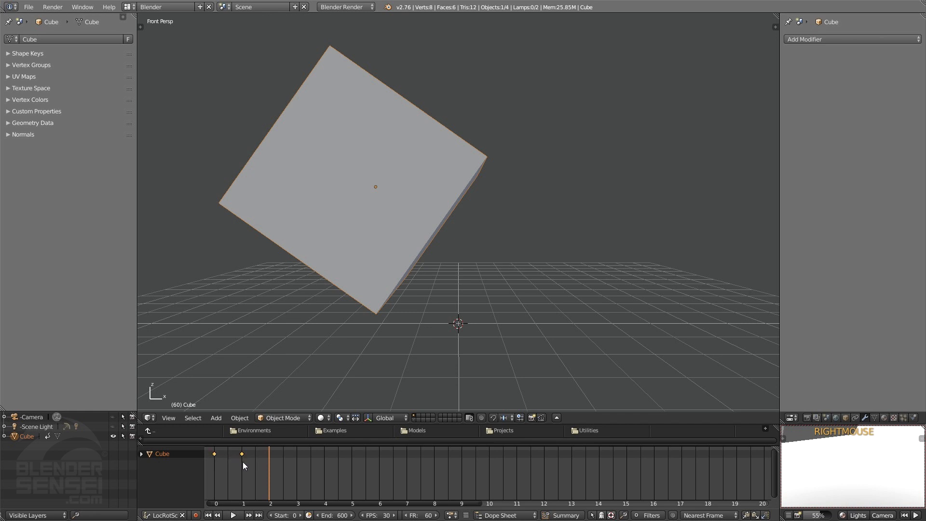
# - Return to the first frame and delete all of the cube's keyframes from the Dope Sheet
pyautogui.press('a')
pyautogui.press('a')
pyautogui.click(243, 454)
pyautogui.click(216, 455)
pyautogui.click(216, 504)
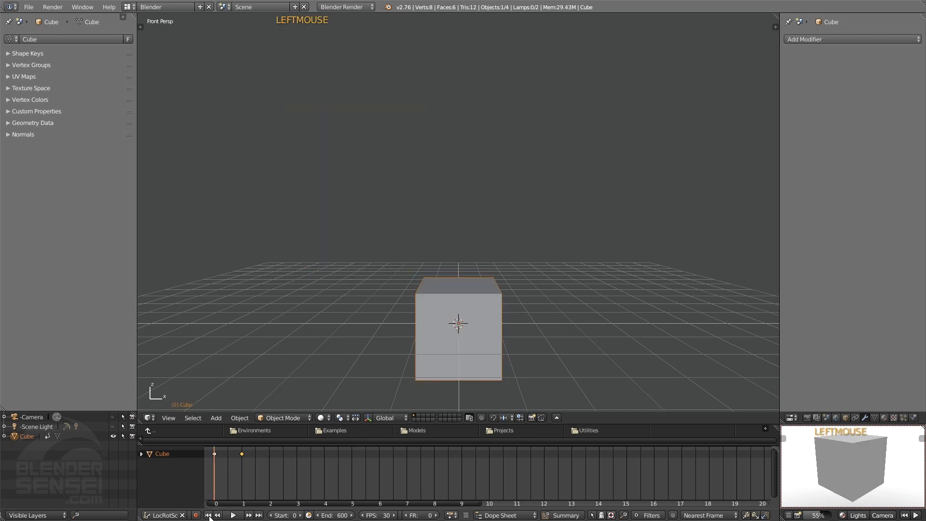
pyautogui.press('a')
pyautogui.press('a')
pyautogui.press('x')
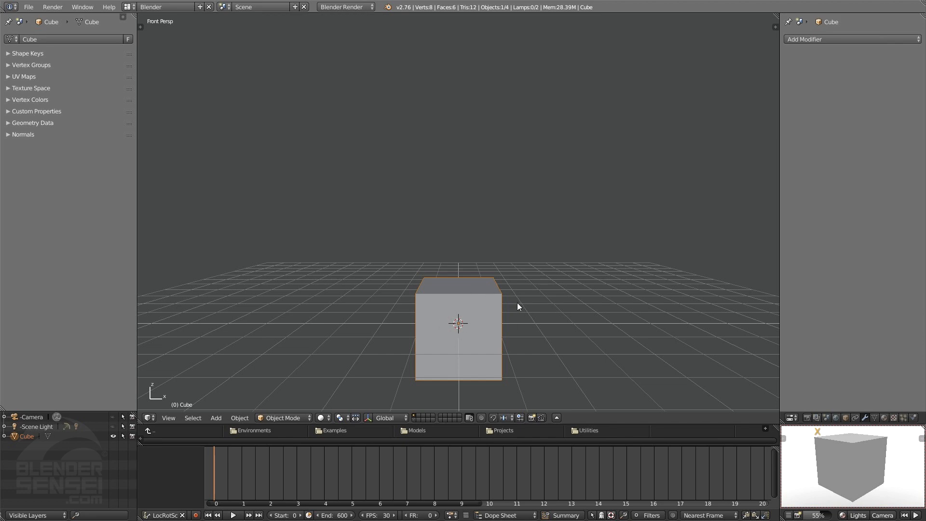
# - Insert a starting keyframe for the cube at frame 0 and advance to the 1-second mark
pyautogui.moveTo(516, 303); pyautogui.dragTo(497, 322, button='middle')
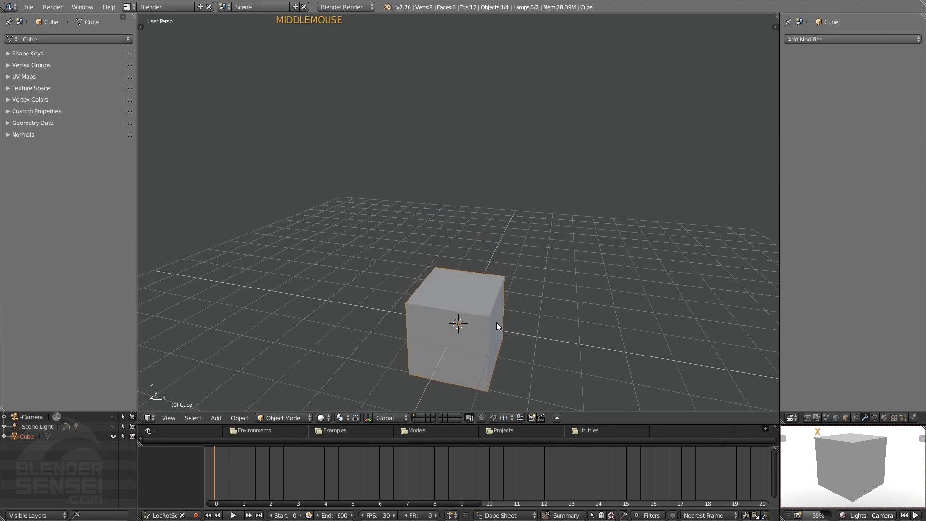
pyautogui.press('f')
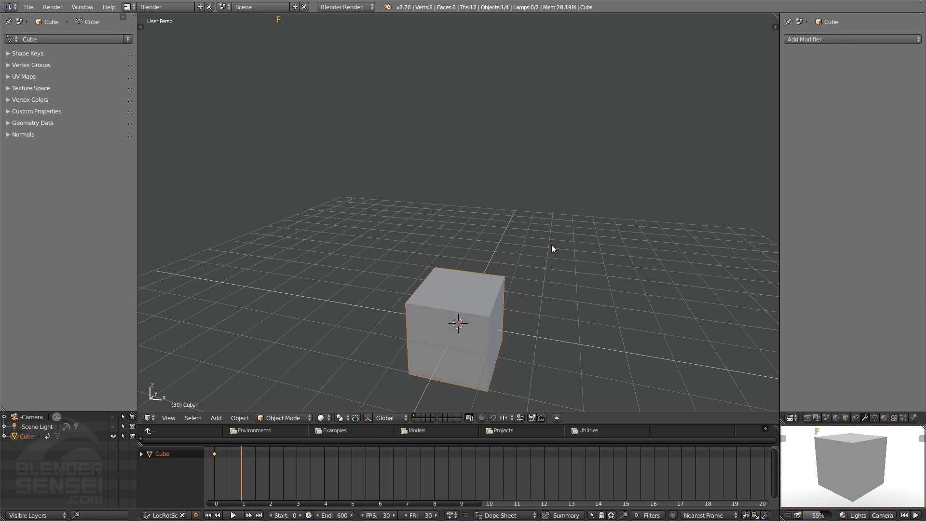
# - At the 1-second mark, scale the cube down to a small size and rotate it slightly about the Z axis
pyautogui.press('s')
pyautogui.click(488, 308)
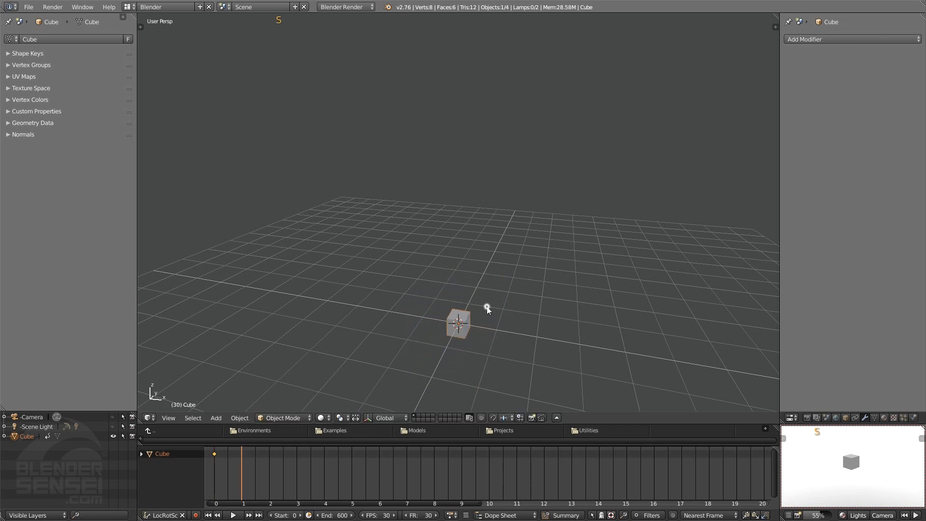
pyautogui.press('r')
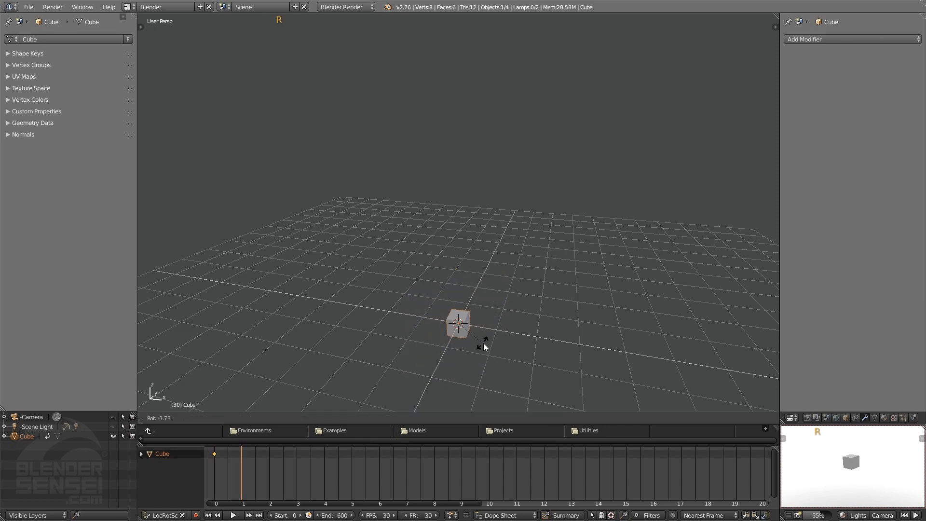
pyautogui.press('z')
pyautogui.click(449, 358)
# - Stretch the small cube along the global Z axis by a factor of about 18 into a tall column
pyautogui.press('s')
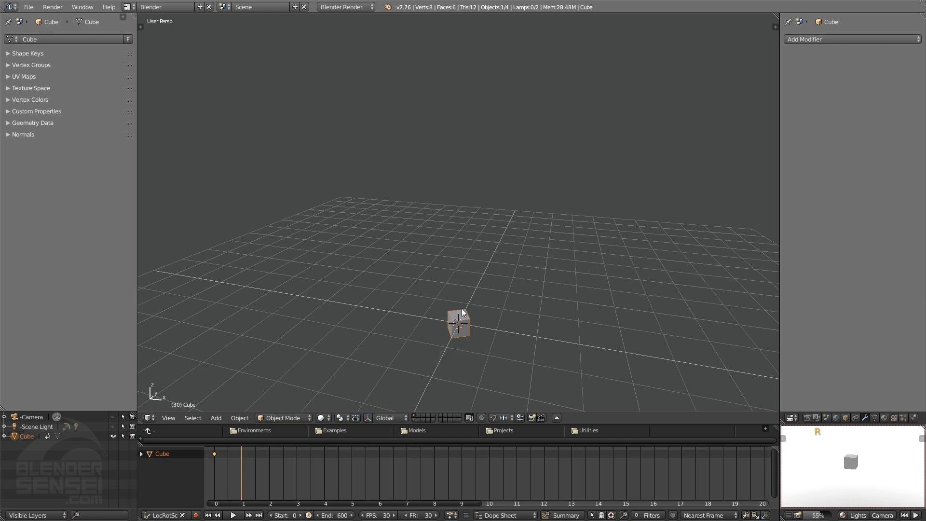
pyautogui.press('z')
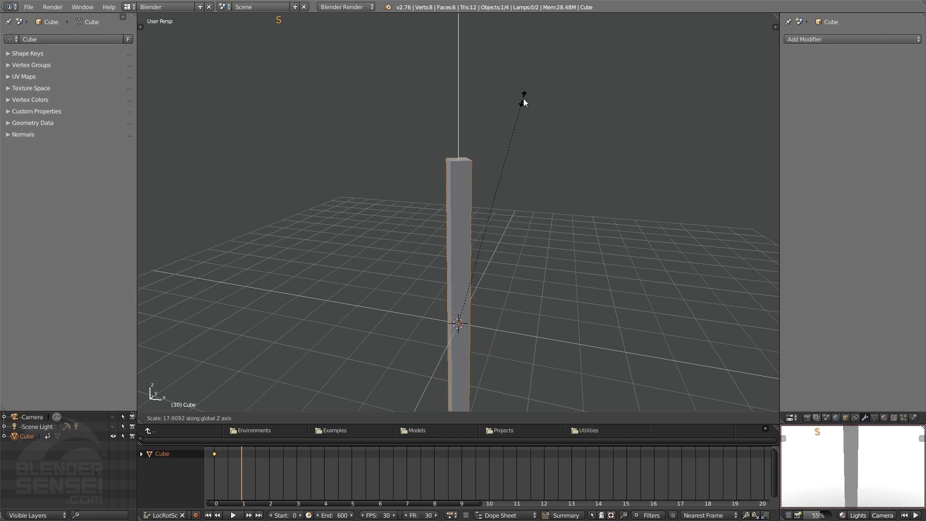
pyautogui.click(528, 92)
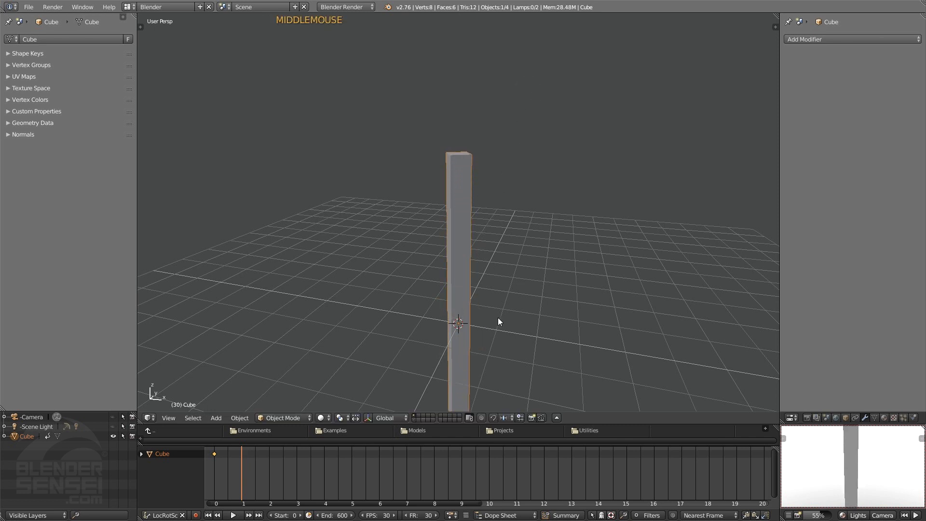
# - Move the tall column along the X axis away from the grid centre, then keyframe it at 1 second and advance to 2 seconds
pyautogui.moveTo(497, 318); pyautogui.dragTo(514, 328, button='middle')
pyautogui.press('g')
pyautogui.press('x')
pyautogui.click(370, 334)
pyautogui.press('f')
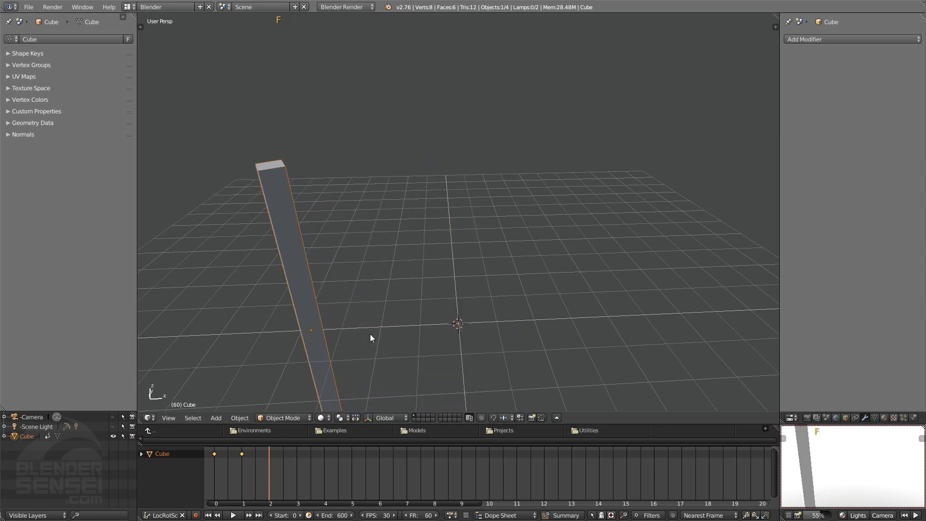
# - At the 2-second mark, rotate the column about the global X axis until it lies nearly horizontal
pyautogui.moveTo(345, 342); pyautogui.dragTo(472, 333, button='middle')
pyautogui.press('r')
pyautogui.press('x')
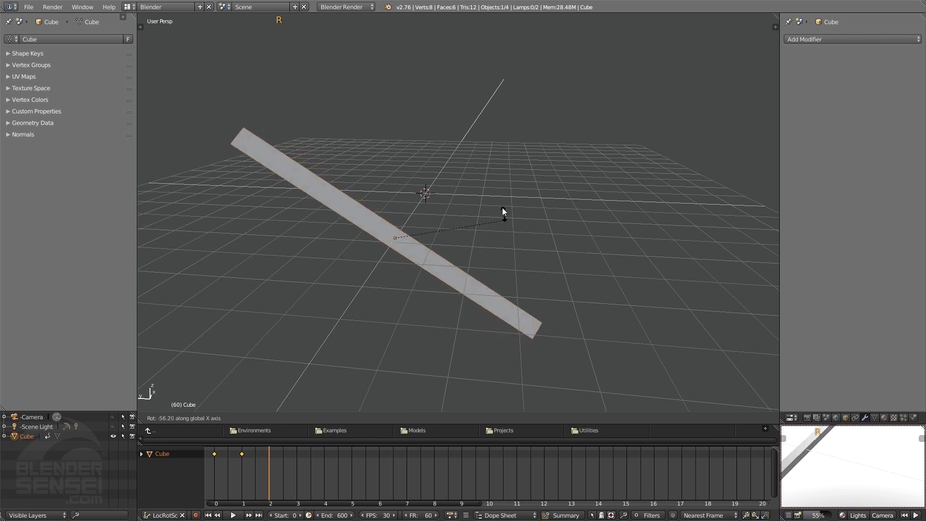
pyautogui.click(471, 166)
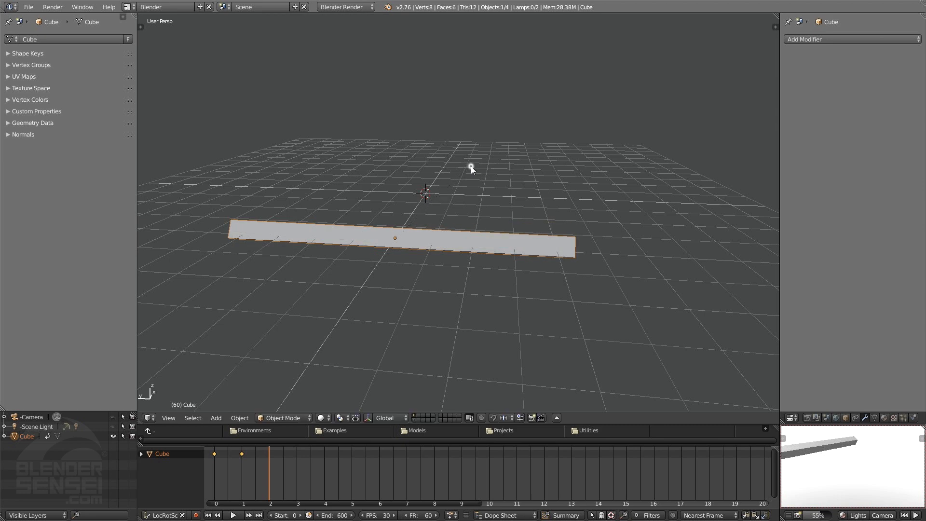
# - Shorten the horizontal bar along the Y axis, then keyframe it at 2 seconds and advance to 3 seconds
pyautogui.moveTo(496, 208); pyautogui.dragTo(600, 270, button='middle')
pyautogui.press('s')
pyautogui.press('s')
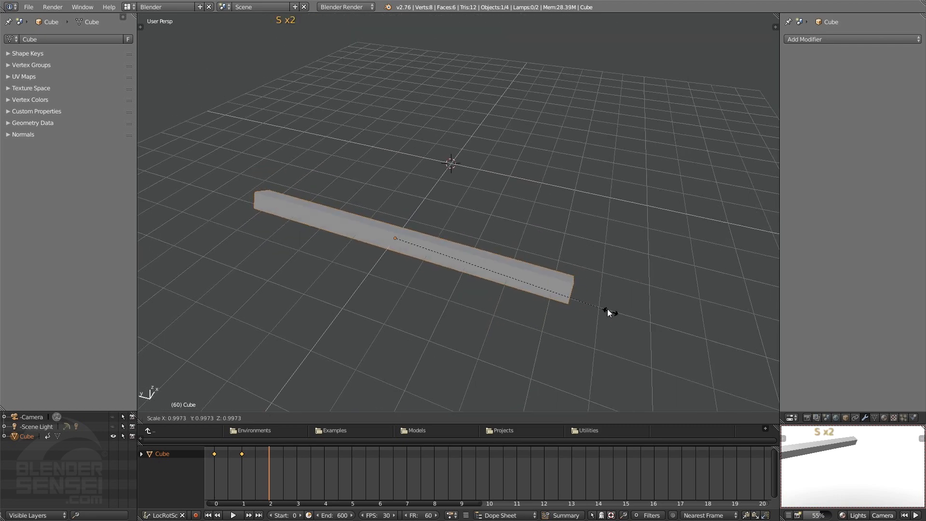
pyautogui.press('y')
pyautogui.click(435, 247)
pyautogui.press('f')
# - In the front view, move the bar about 4.7 units in X and 4.2 in Z, keyframe it at 3 seconds and advance to 4
pyautogui.moveTo(504, 216); pyautogui.dragTo(383, 279, button='middle')
pyautogui.press('KP_1')
pyautogui.press('g')
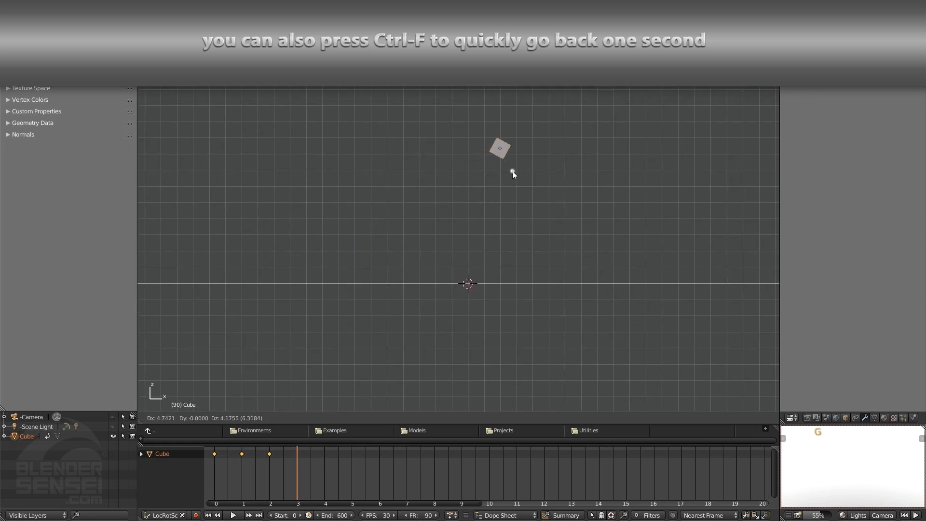
pyautogui.click(512, 173)
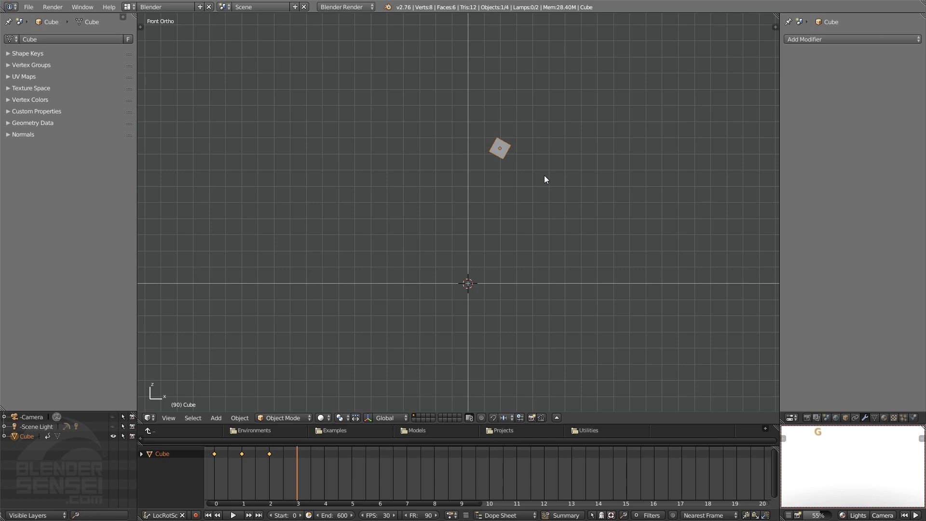
pyautogui.moveTo(519, 173); pyautogui.dragTo(518, 206, button='middle')
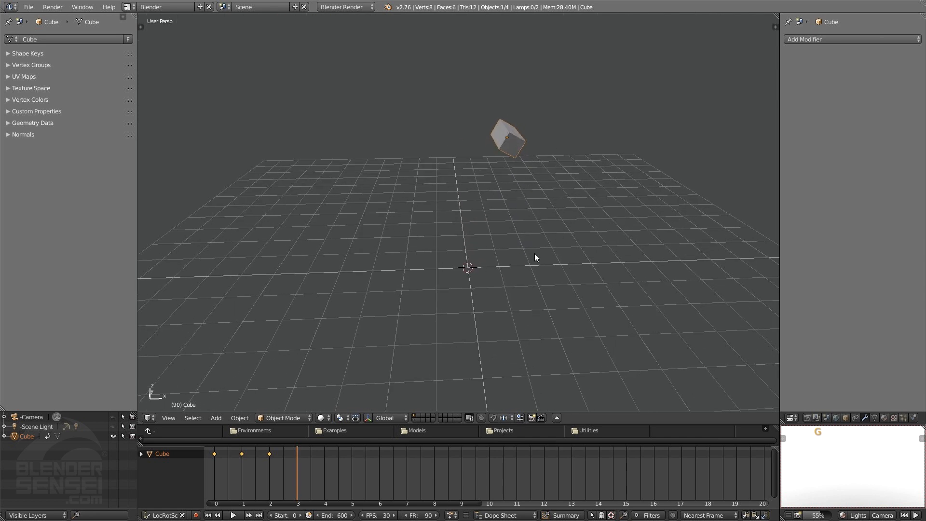
pyautogui.moveTo(505, 150); pyautogui.dragTo(535, 173, button='middle')
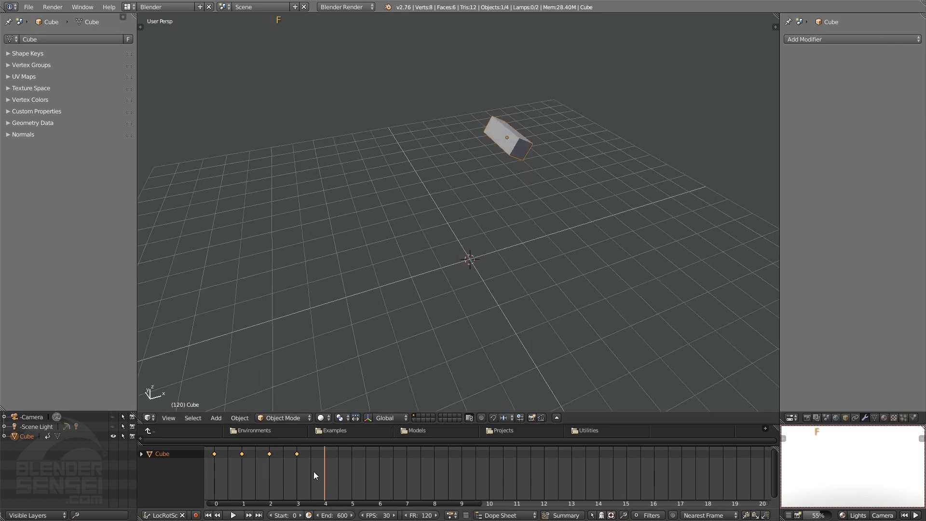
# - At the 4-second mark, move the bar across to the other side of the grid centre and stretch it along the Z axis
pyautogui.moveTo(482, 328); pyautogui.dragTo(575, 260, button='middle')
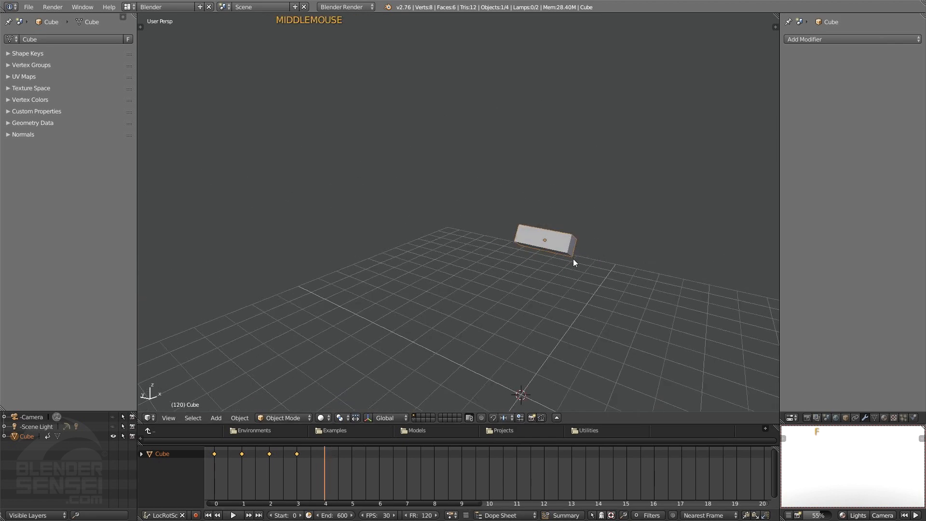
pyautogui.press('g')
pyautogui.click(317, 361)
pyautogui.moveTo(338, 333); pyautogui.dragTo(392, 223, button='middle')
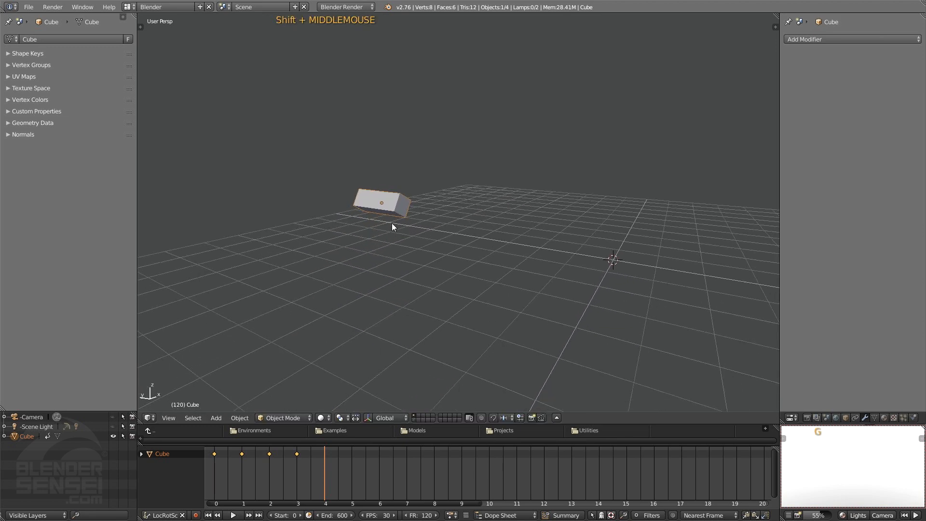
pyautogui.press('s')
pyautogui.press('z')
pyautogui.click(427, 321)
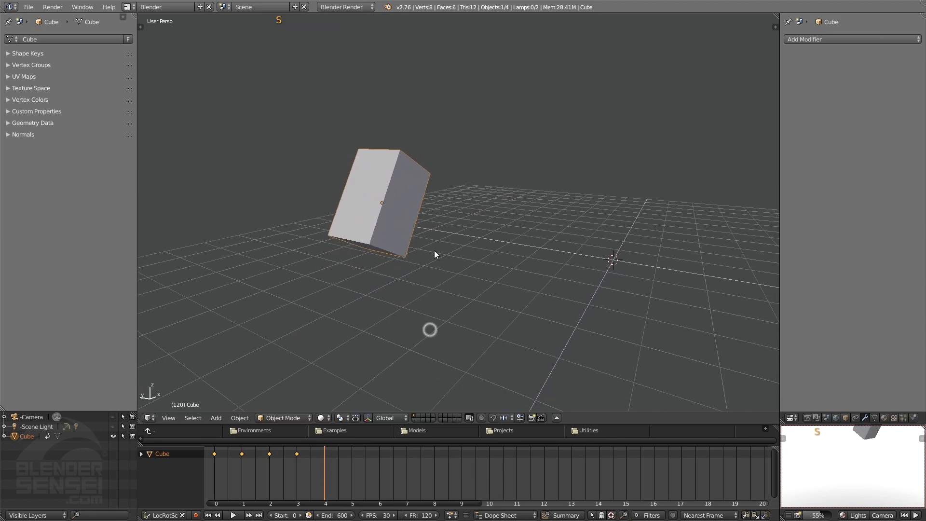
# - Scale the stretched block along the Y axis to flatten it into a thin slab
pyautogui.moveTo(435, 253); pyautogui.dragTo(525, 177, button='middle')
pyautogui.press('s')
pyautogui.press('y')
pyautogui.click(406, 197)
# - Rotate the slab to a new tilt, then keyframe it at 4 seconds and advance to 5 seconds
pyautogui.moveTo(403, 197); pyautogui.dragTo(510, 201, button='middle')
pyautogui.moveTo(523, 167); pyautogui.dragTo(509, 304, button='middle')
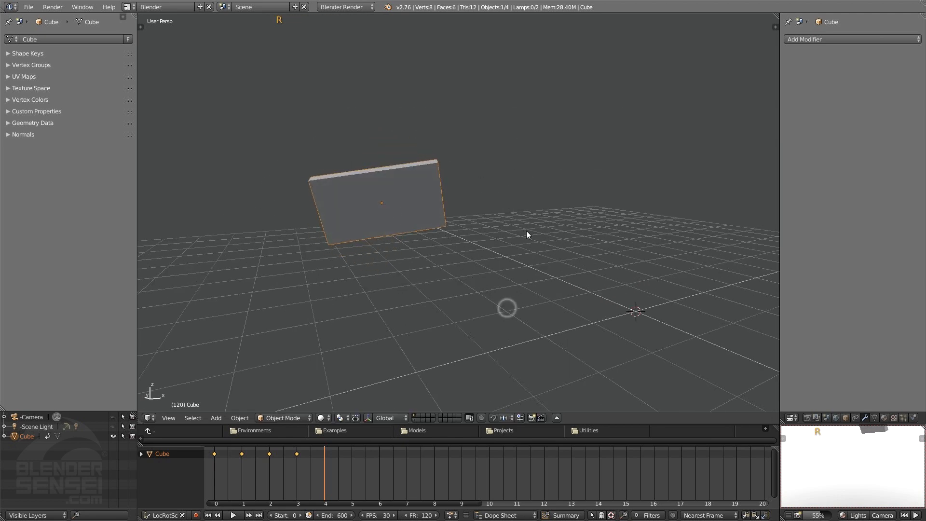
pyautogui.keyDown('shift'); pyautogui.moveTo(527, 233); pyautogui.dragTo(506, 208, button='middle'); pyautogui.keyUp('shift')
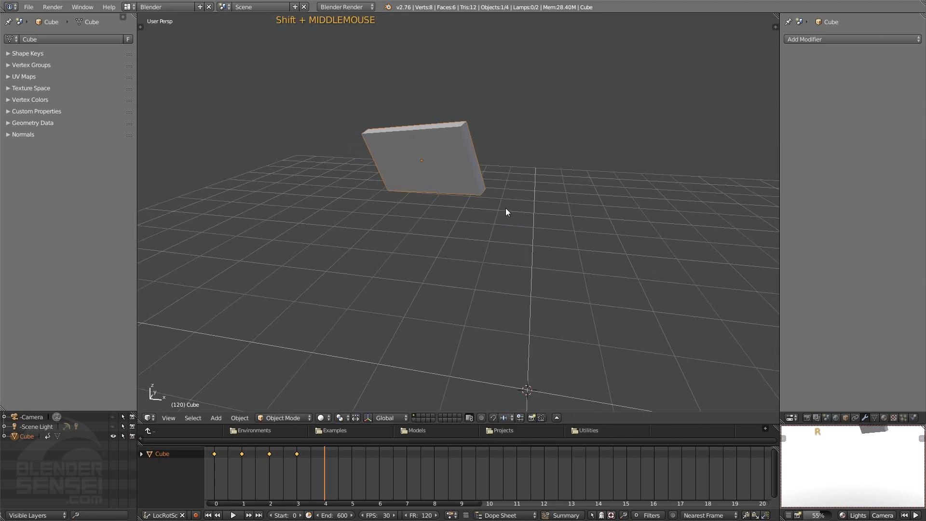
pyautogui.press('i')
pyautogui.press('Up')
pyautogui.press('Up')
pyautogui.press('Up')
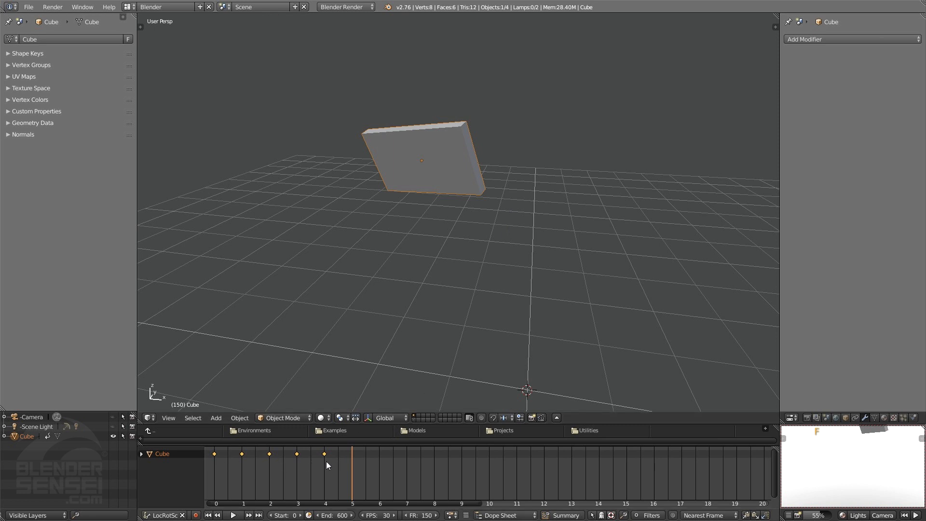
# - Return to the first frame, play the animation through all five keyframes and stop the playback
pyautogui.click(208, 516)
pyautogui.scroll(-5, 519, 319)
pyautogui.click(233, 515)
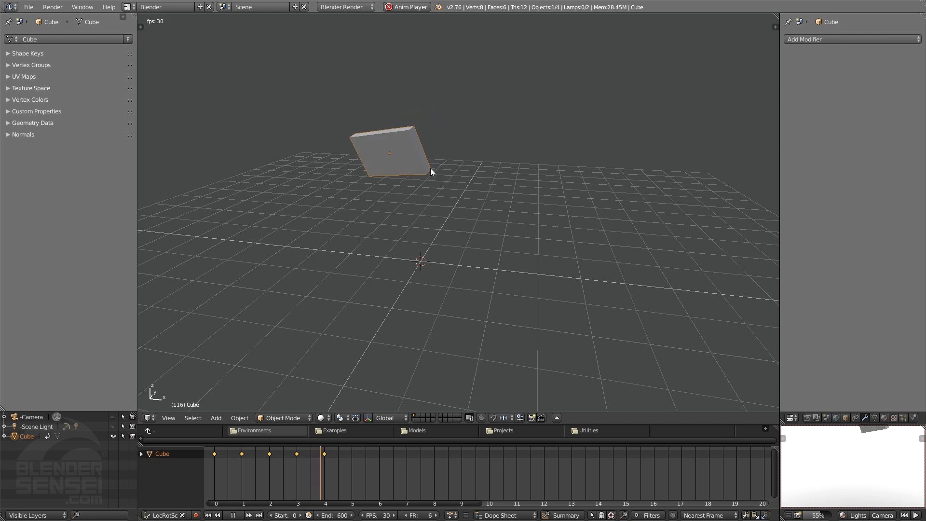
pyautogui.hotkey('alt', 'a')
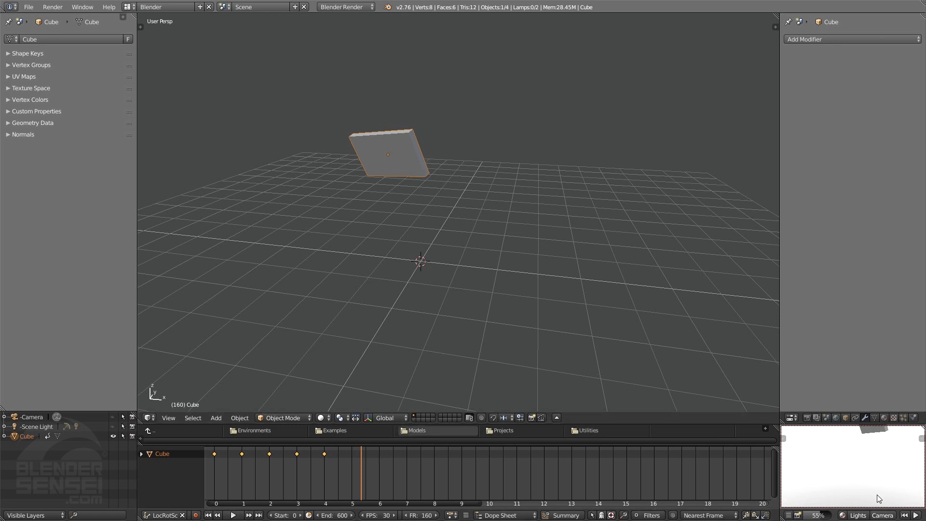
# - Set the camera to follow the cube and replay the animation from the first frame in the viewport and camera preview
pyautogui.click(885, 518)
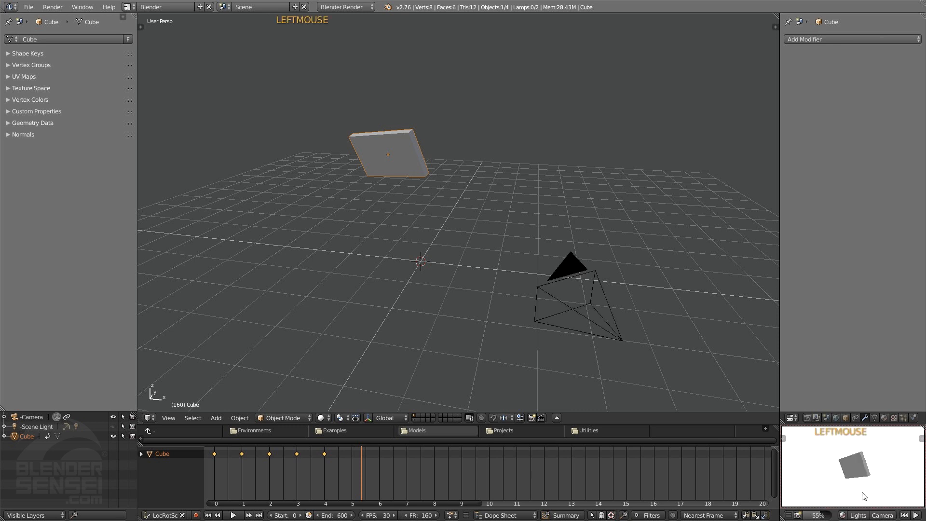
pyautogui.click(862, 493)
pyautogui.click(208, 515)
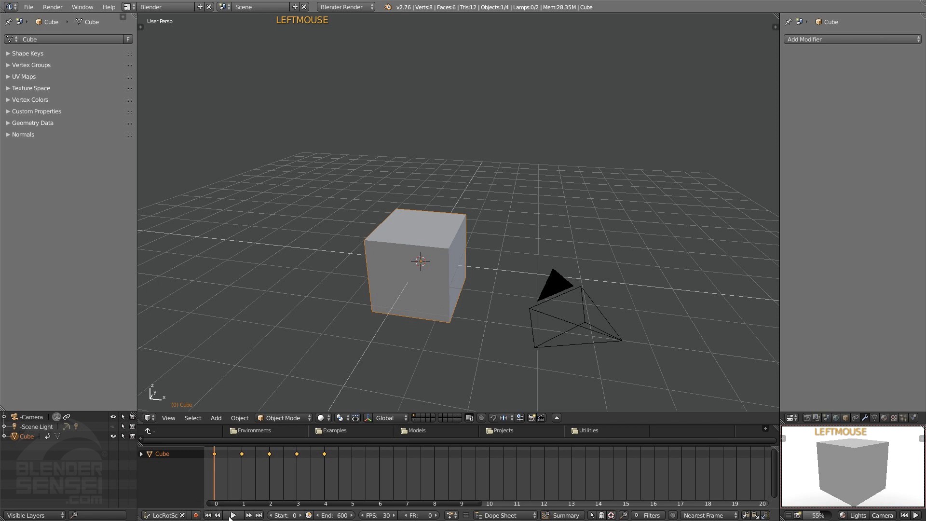
pyautogui.click(234, 516)
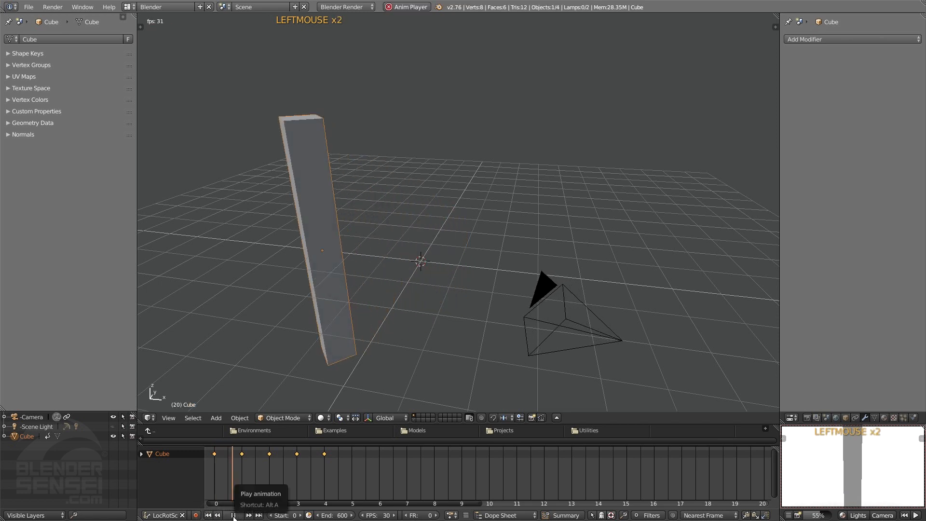
pyautogui.scroll(-2, 900, 455)
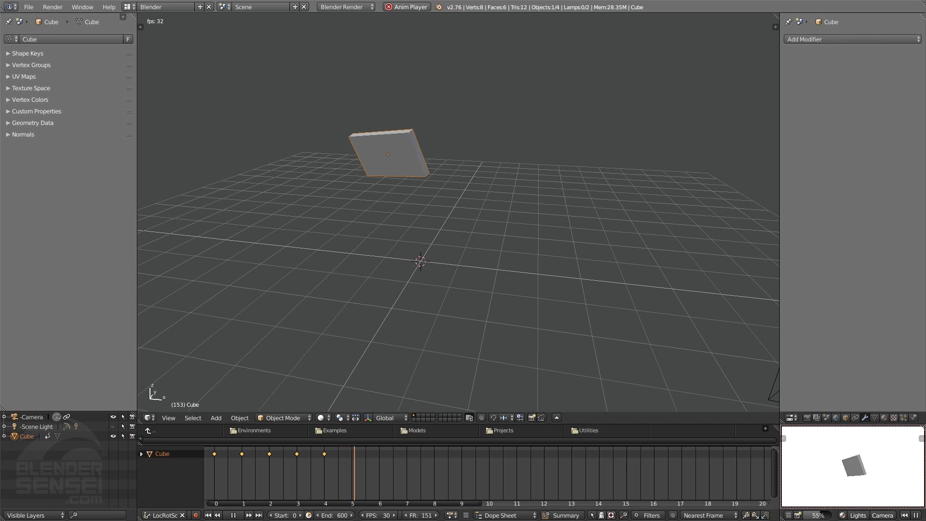
pyautogui.click(208, 516)
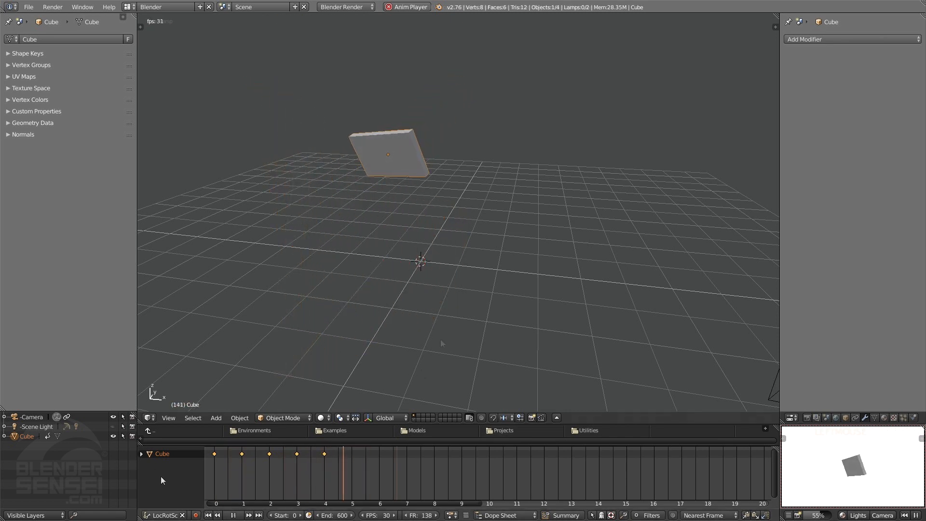
pyautogui.click(380, 466)
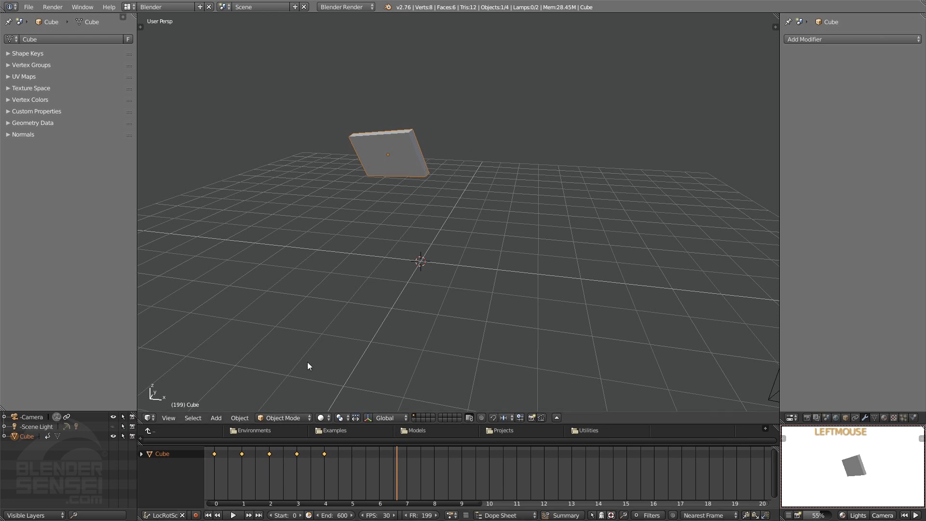
# - Add the cube's keyframes at 4, 3 and 2 seconds to the selection individually, then deselect and reselect all keyframes
pyautogui.click(327, 455)
pyautogui.keyDown('shift'); pyautogui.click(298, 455); pyautogui.keyUp('shift')
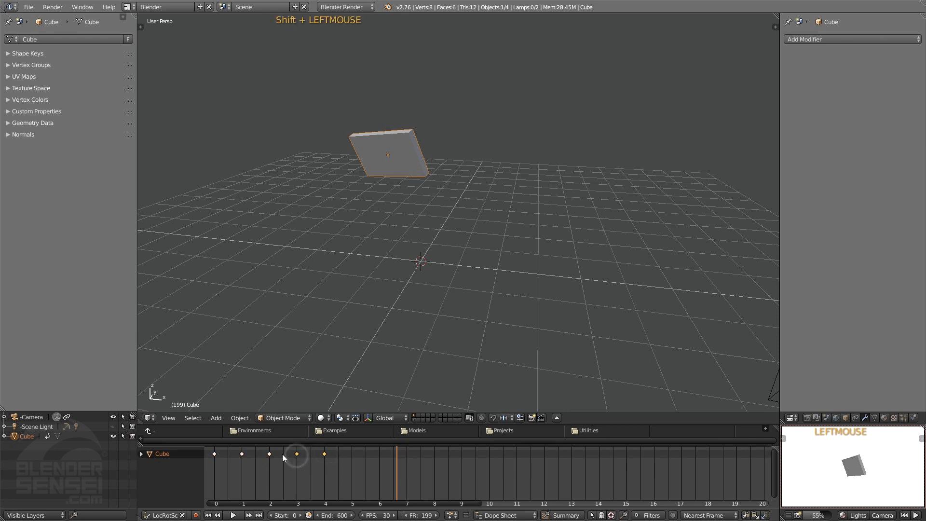
pyautogui.keyDown('shift'); pyautogui.click(270, 455); pyautogui.keyUp('shift')
pyautogui.press('a')
pyautogui.press('a')
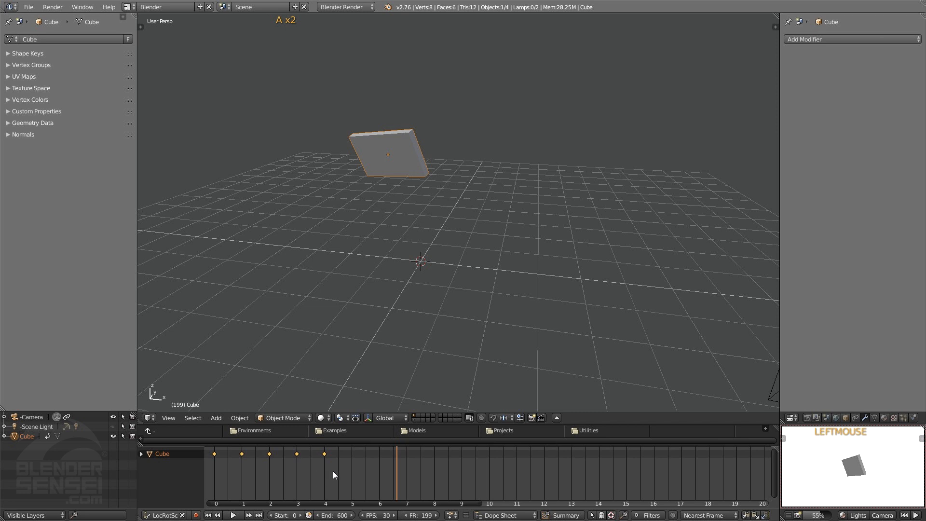
# - Box-select the cube in the viewport, then box-select its keyframes in the Dope Sheet until all five are selected
pyautogui.press('b')
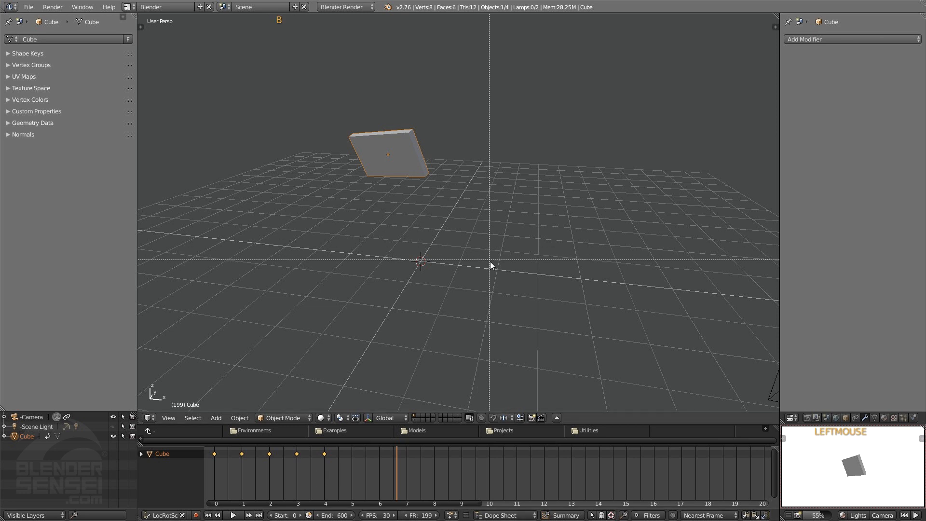
pyautogui.moveTo(491, 265); pyautogui.dragTo(372, 137)
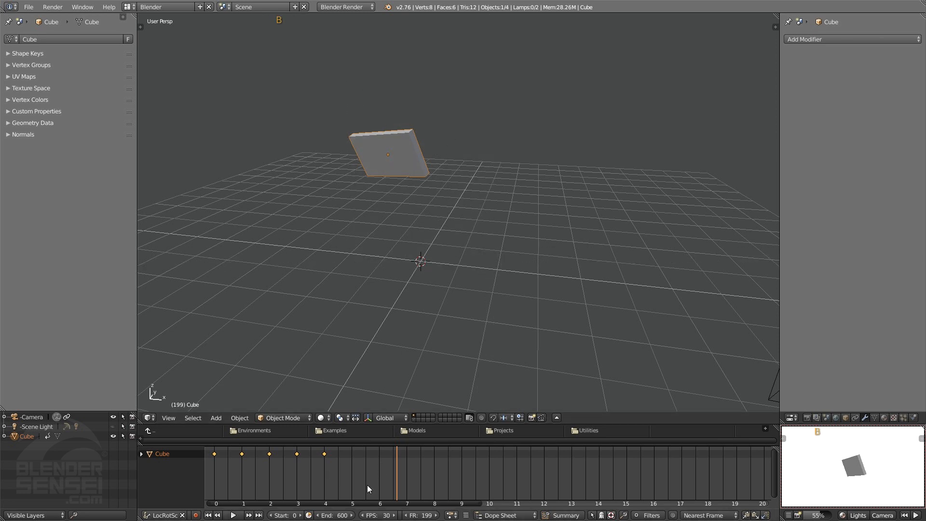
pyautogui.press('b')
pyautogui.moveTo(365, 488); pyautogui.dragTo(241, 447)
pyautogui.press('b')
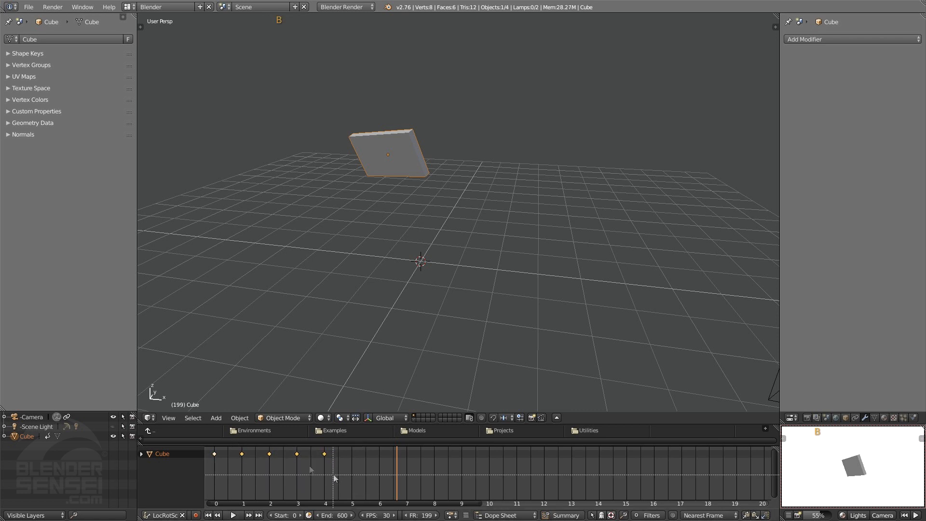
pyautogui.moveTo(335, 476); pyautogui.dragTo(209, 448)
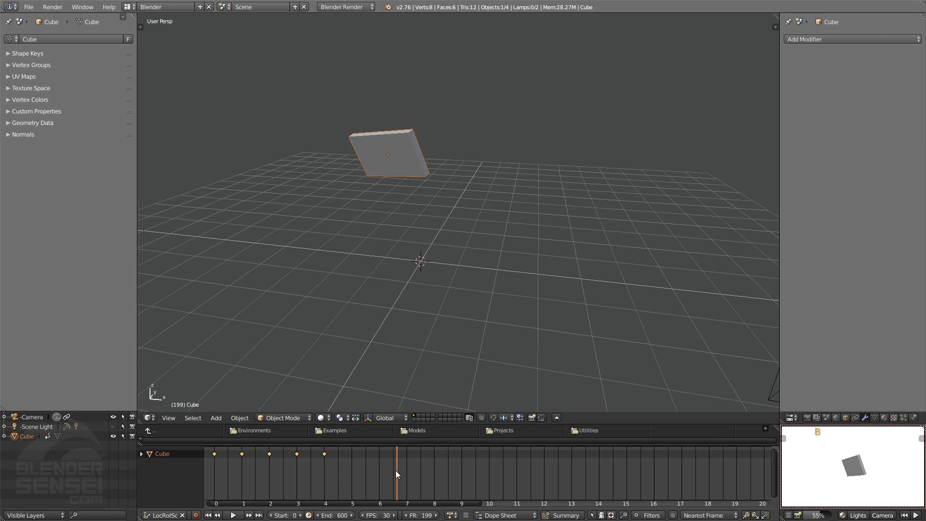
# - Try to scale all of the cube's keyframes toward the current-frame marker placed at 4 seconds (frame 120)
pyautogui.moveTo(395, 471); pyautogui.dragTo(325, 470, button='right')
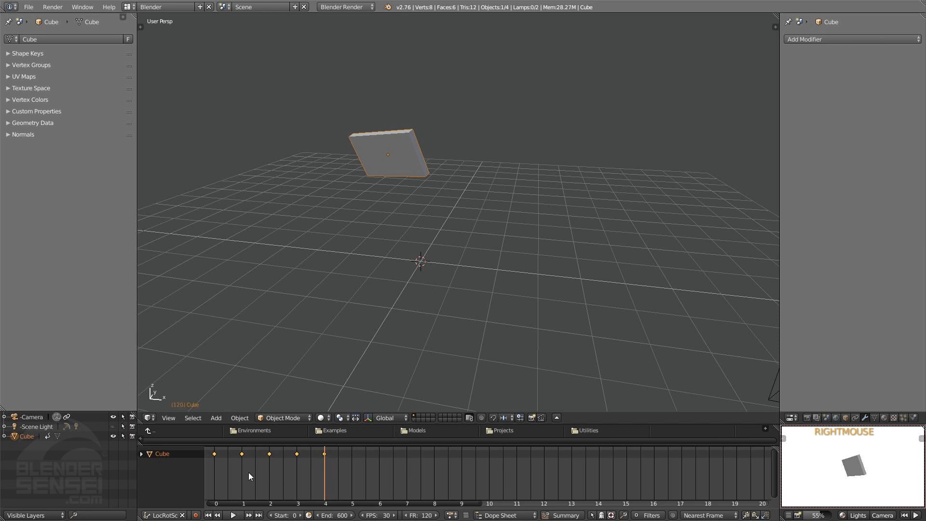
pyautogui.press('s')
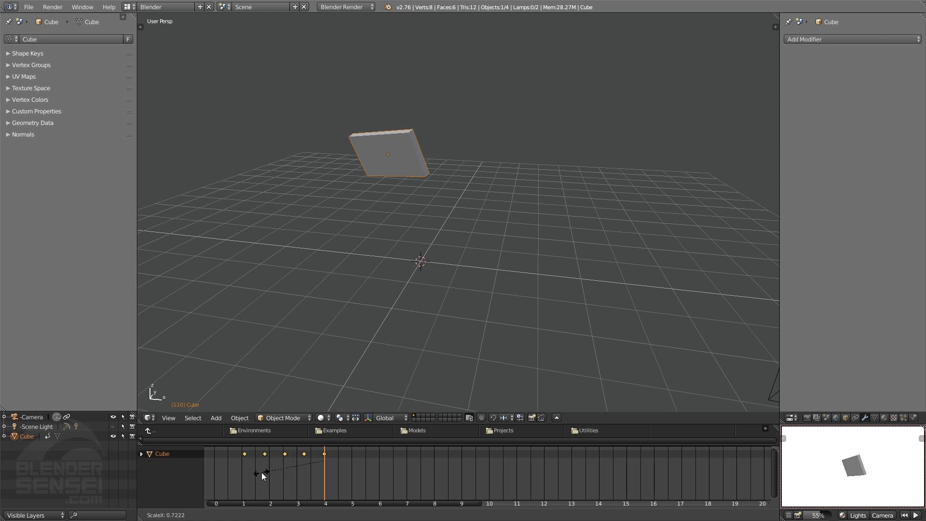
pyautogui.click(268, 472)
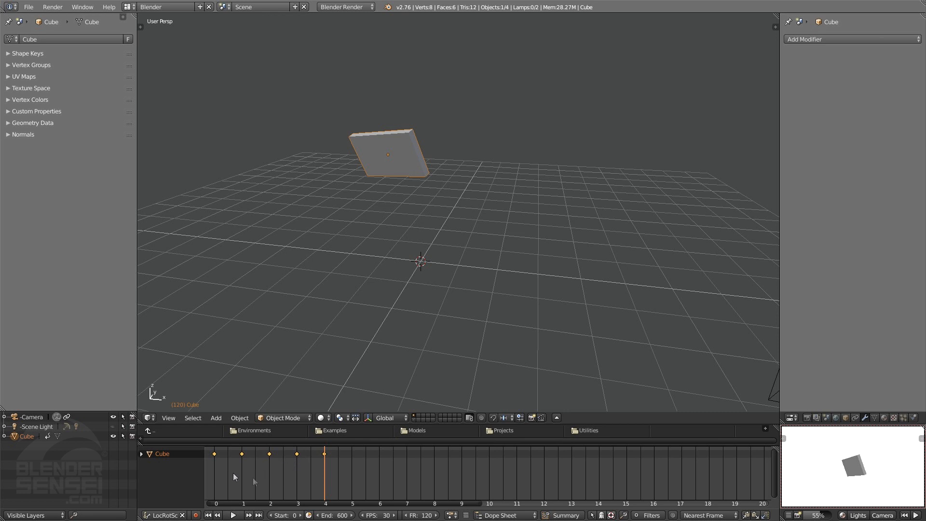
# - Move the current frame to 0 and scale the cube's keyframes toward it until the last one sits at 2 seconds
pyautogui.moveTo(251, 474); pyautogui.dragTo(214, 480, button='right')
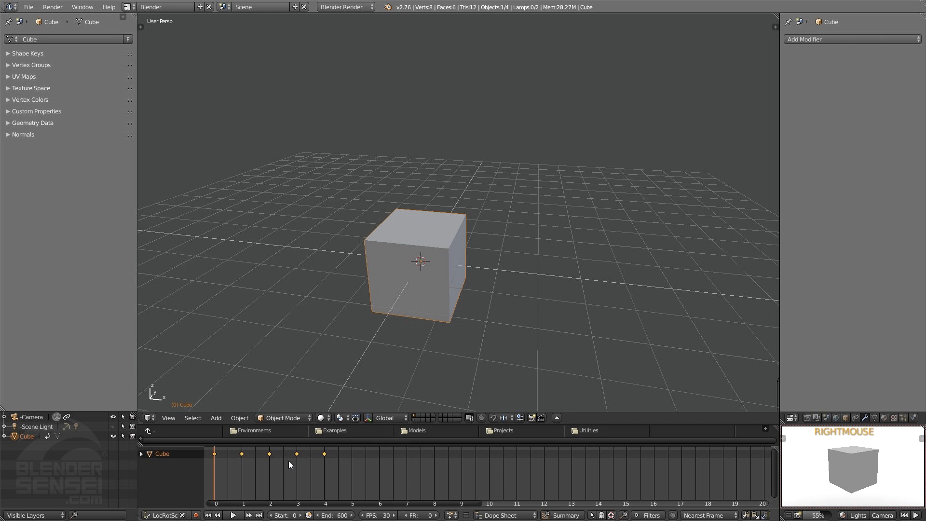
pyautogui.press('s')
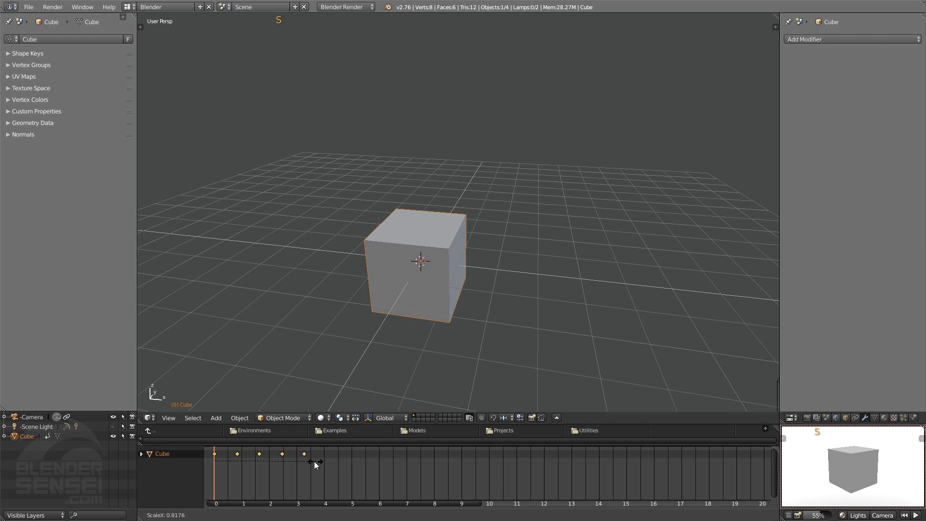
pyautogui.click(278, 466)
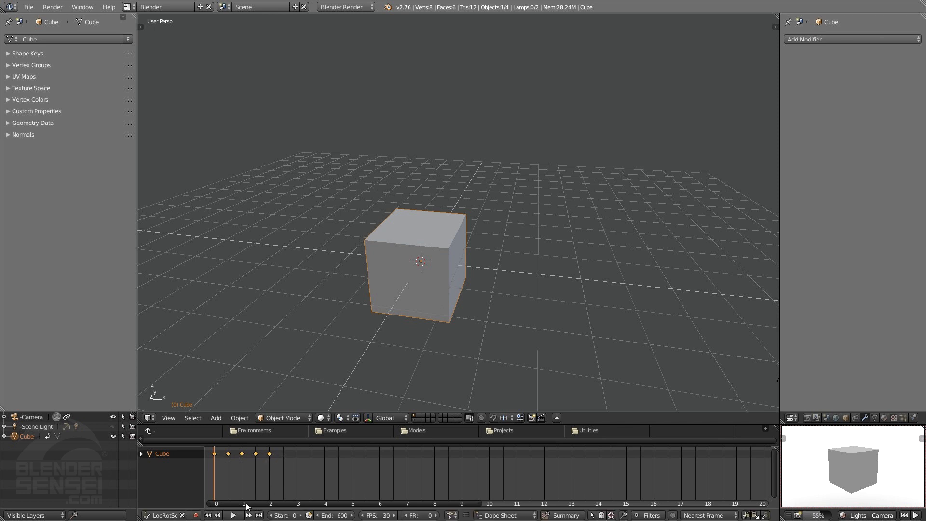
# - Play the shortened animation twice, restarting from frame 0, and return to the first frame
pyautogui.click(233, 515)
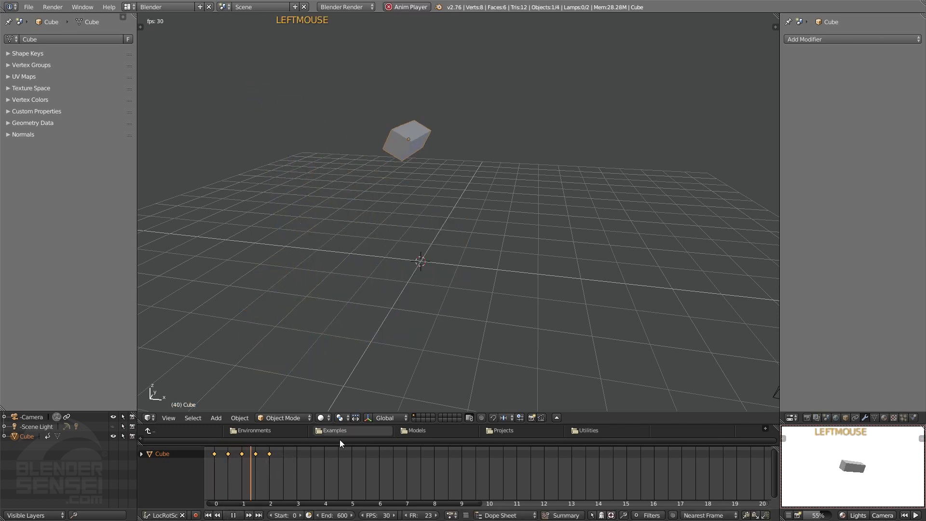
pyautogui.click(234, 516)
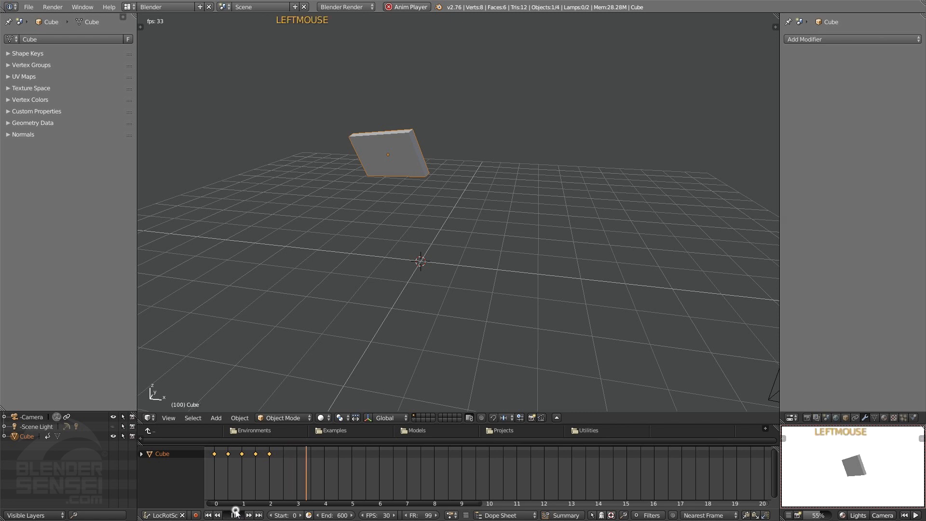
pyautogui.click(208, 515)
pyautogui.click(233, 515)
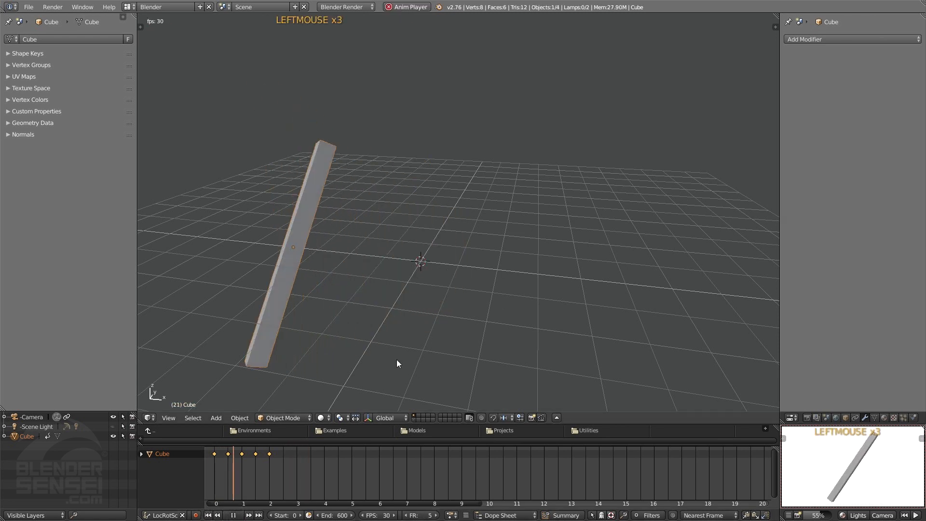
pyautogui.click(233, 515)
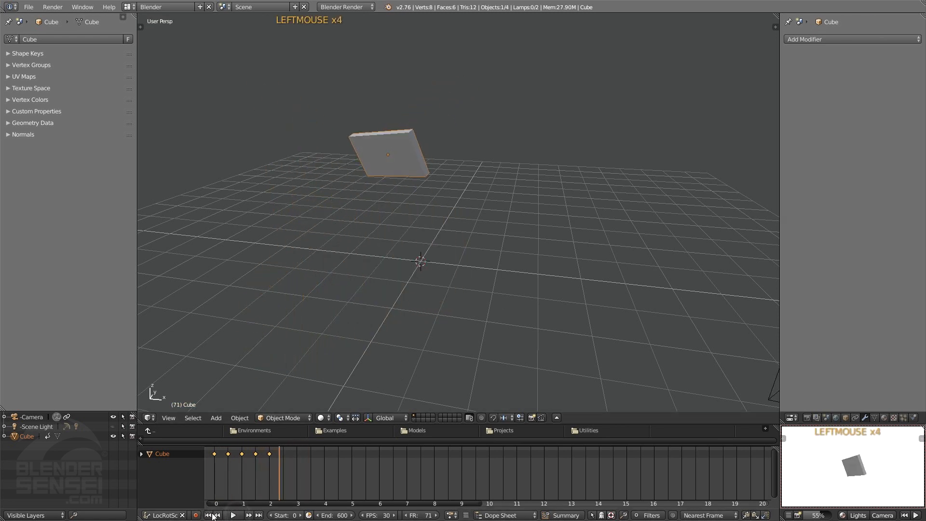
pyautogui.click(208, 515)
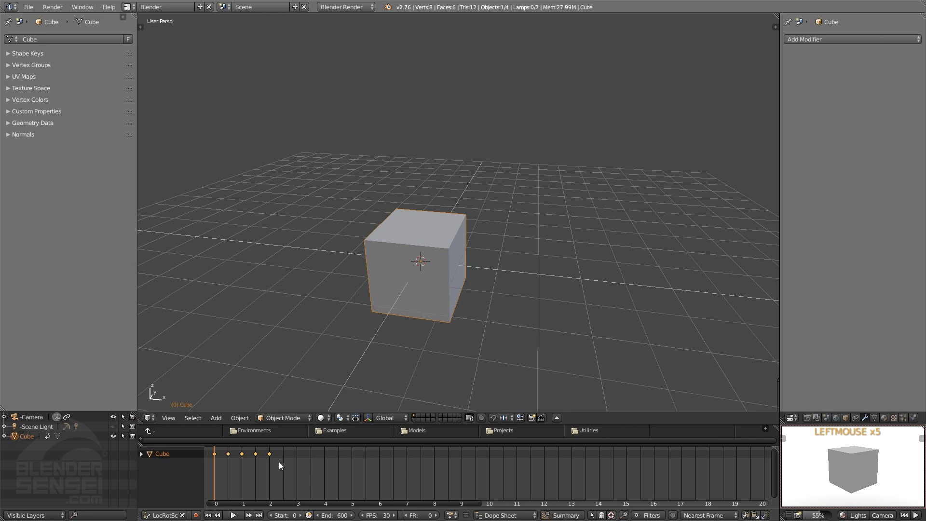
# - Scale the keyframes out from frame 0 until the last one sits at 8 seconds, and play the slower animation
pyautogui.press('s')
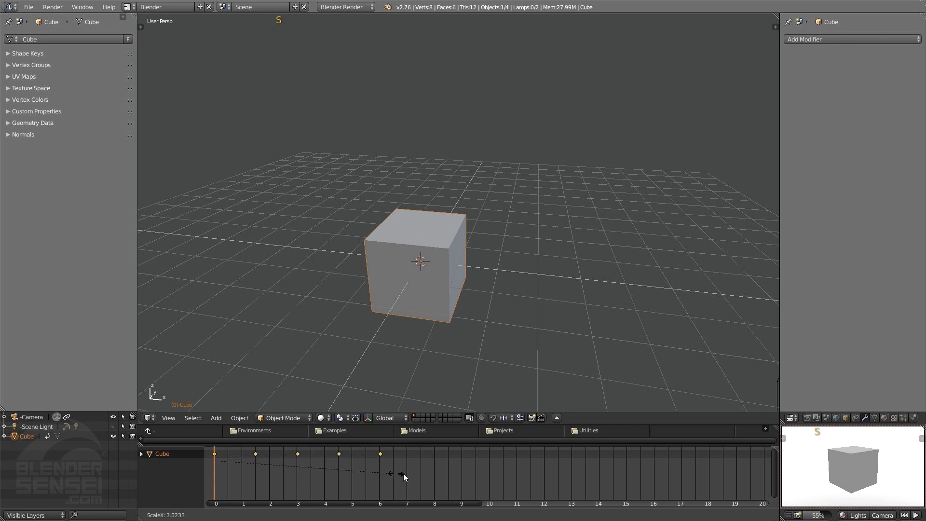
pyautogui.click(449, 479)
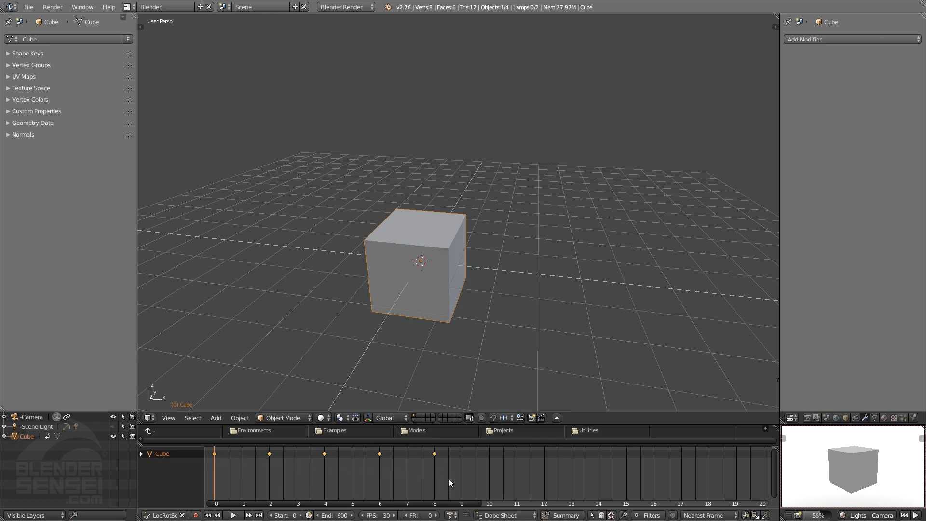
pyautogui.click(233, 516)
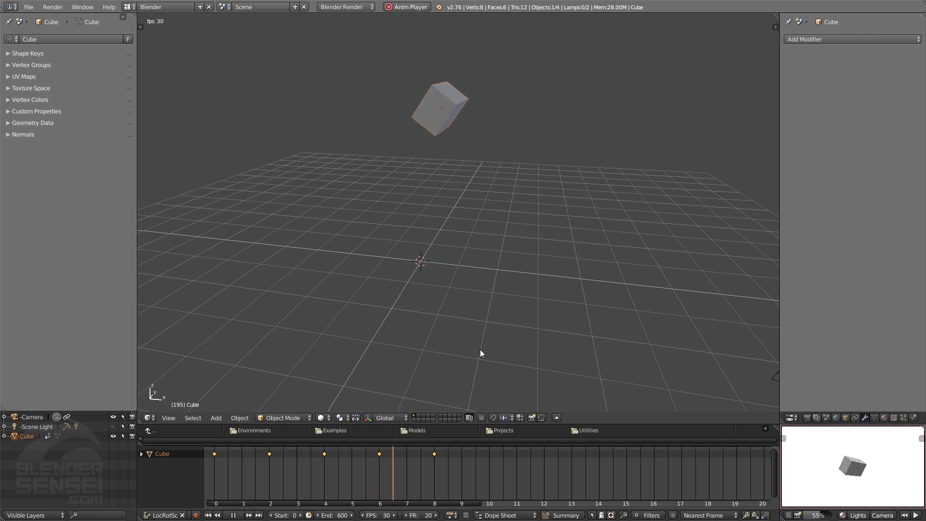
pyautogui.click(234, 515)
pyautogui.click(208, 515)
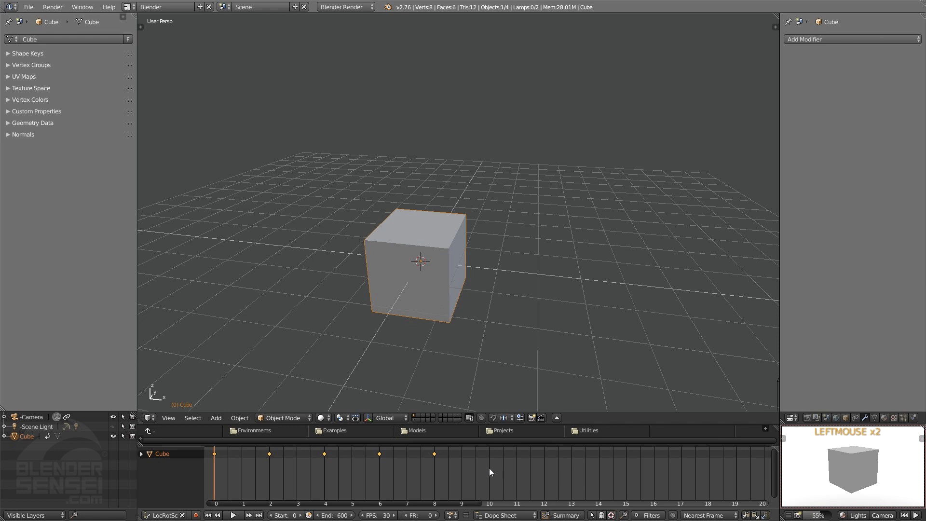
# - Set the frame rate to 5 FPS, play the animation briefly and return to the first frame
pyautogui.click(380, 516)
pyautogui.write('5')
pyautogui.press('Return')
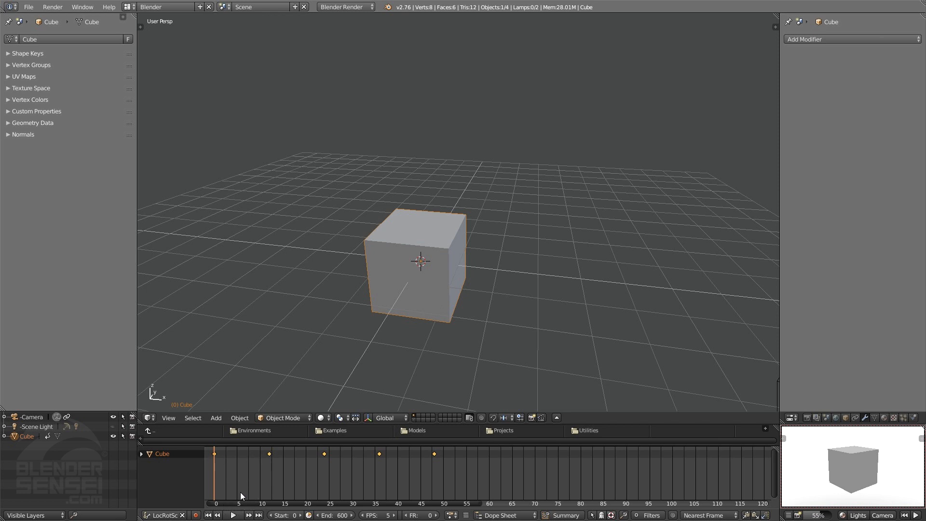
pyautogui.click(233, 516)
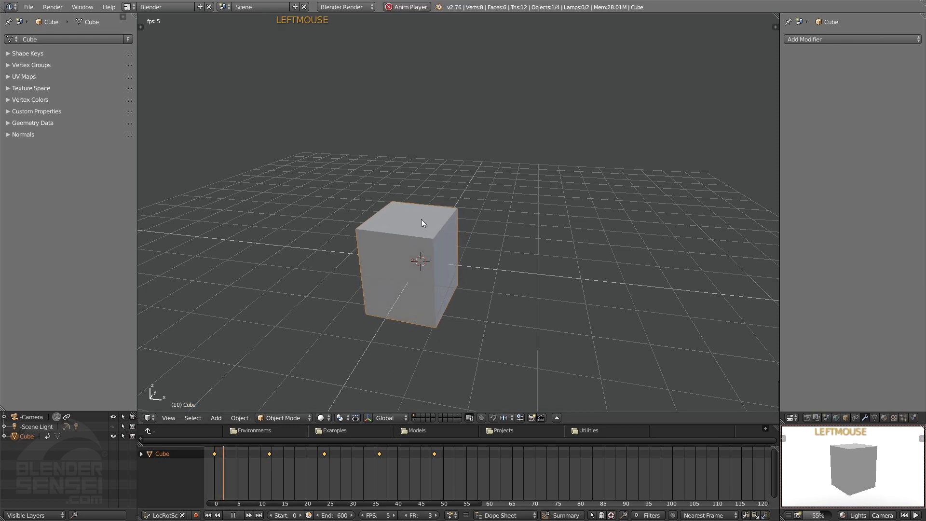
pyautogui.click(233, 516)
pyautogui.click(209, 515)
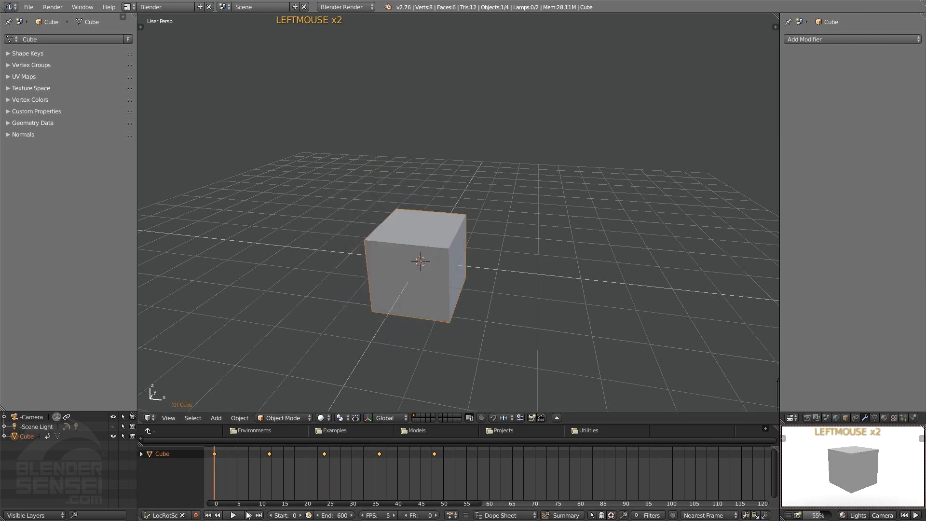
# - Set the frame rate to 60 FPS and play the animation twice from the first frame
pyautogui.click(378, 515)
pyautogui.write('60')
pyautogui.press('Return')
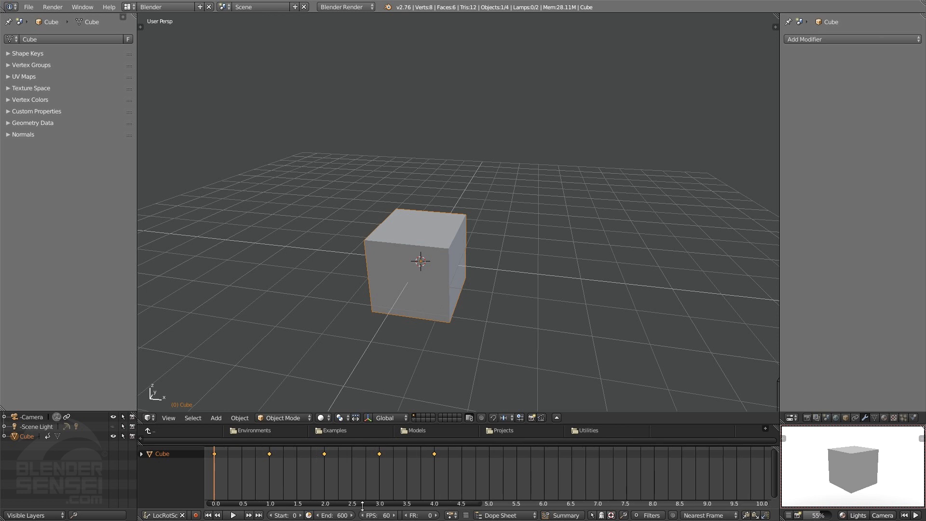
pyautogui.click(233, 516)
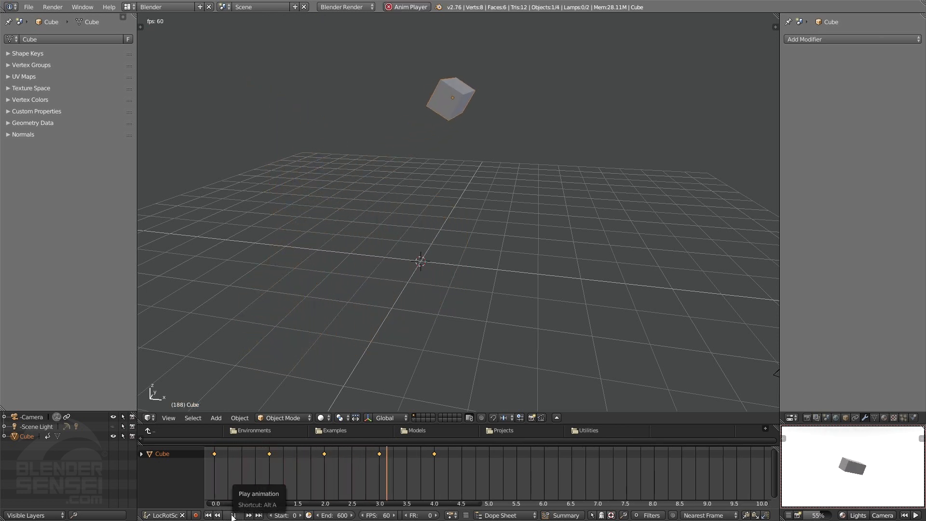
pyautogui.click(233, 515)
pyautogui.click(211, 515)
pyautogui.click(234, 516)
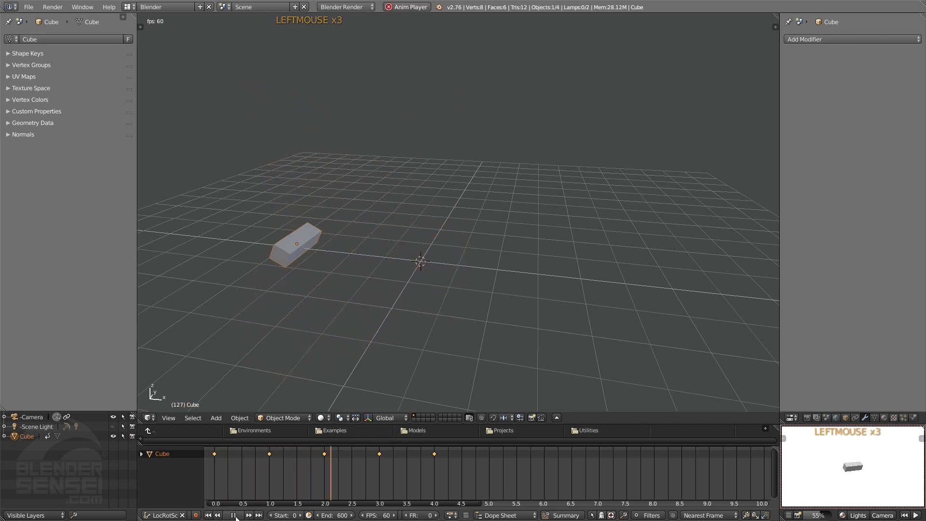
pyautogui.click(234, 515)
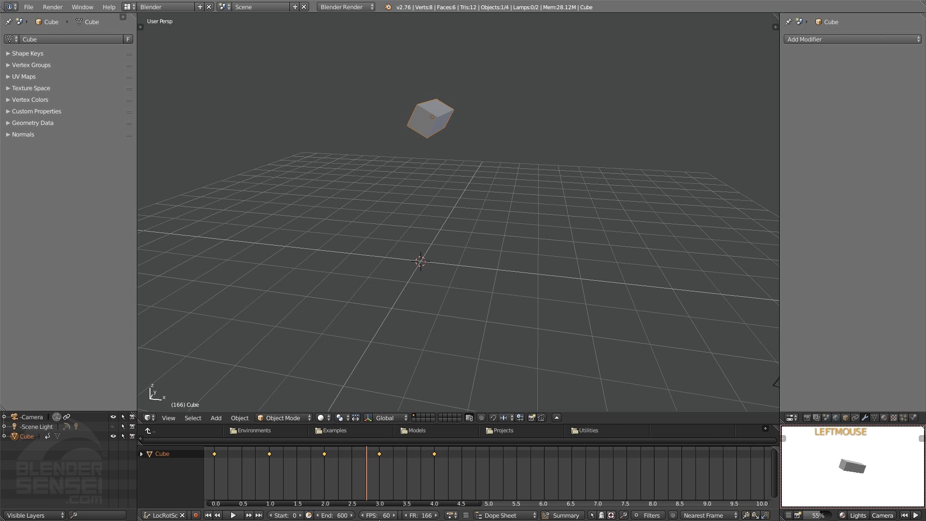
# - Set the frame rate to 30 FPS and play the animation with all of the cube's keyframes deselected
pyautogui.click(378, 516)
pyautogui.write('30')
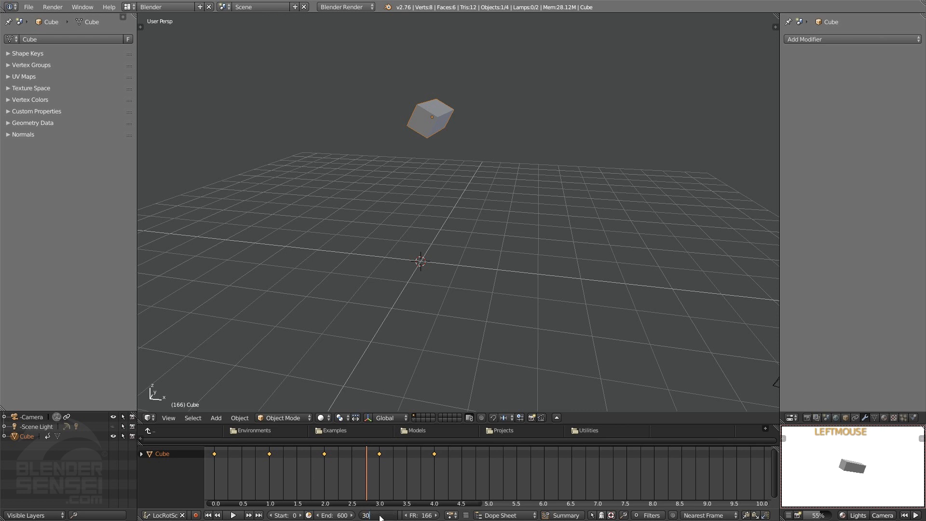
pyautogui.press('Return')
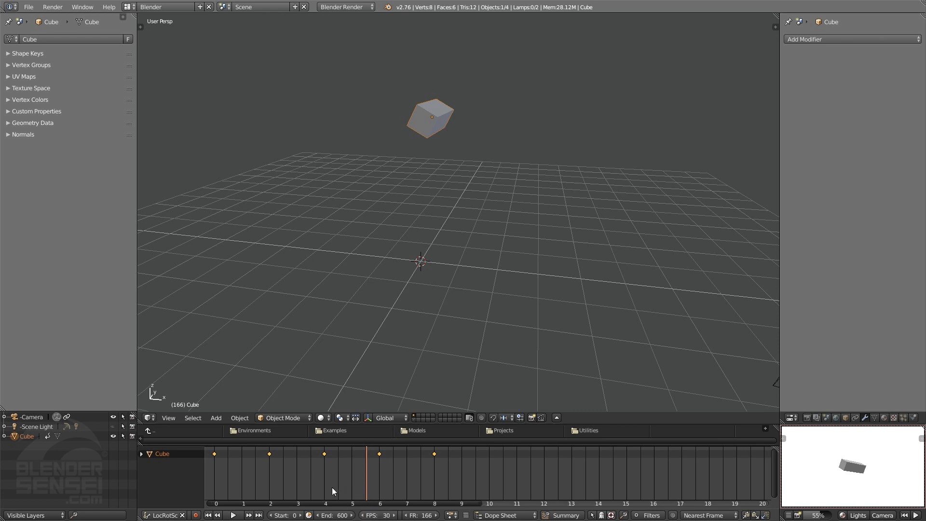
pyautogui.hotkey('alt', 'a')
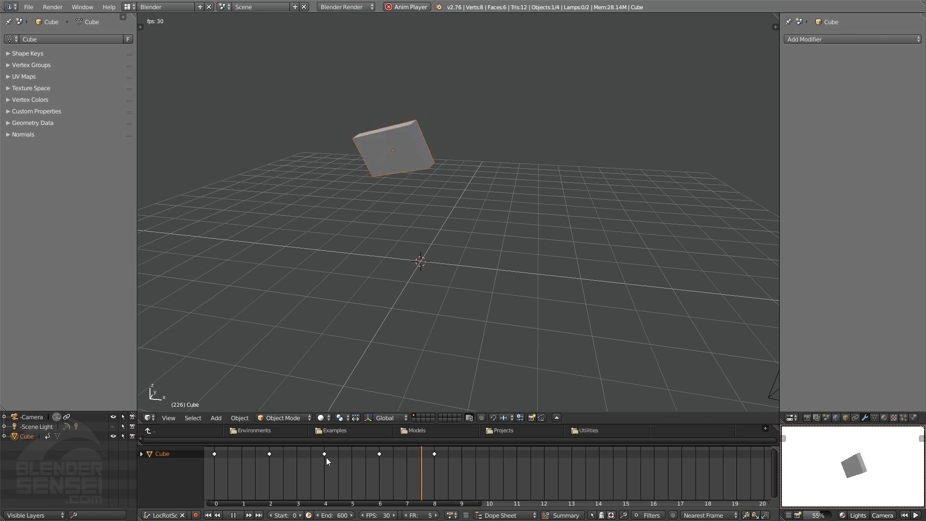
pyautogui.click(341, 472)
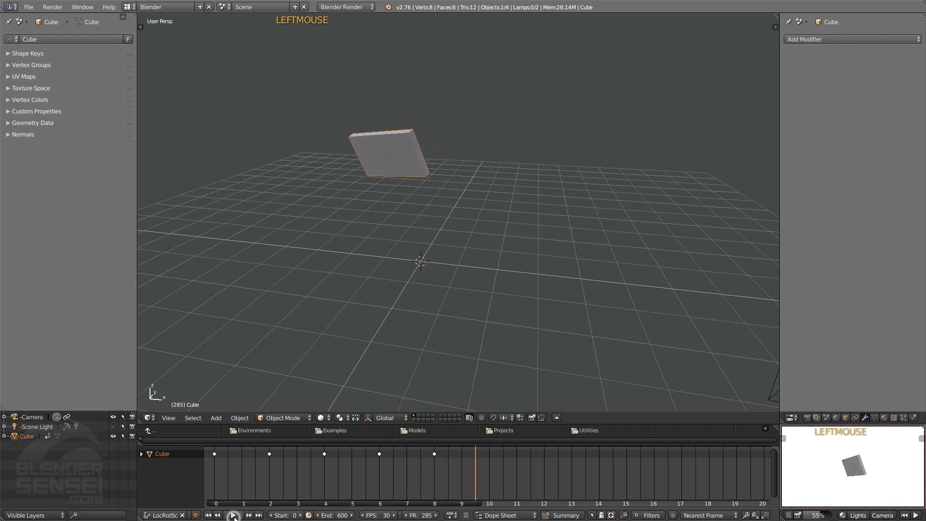
# - Box-select the cube's keyframes from 4 to 8 seconds and scale them by about 0.5 around frame 120
pyautogui.moveTo(340, 466); pyautogui.dragTo(323, 459, button='right')
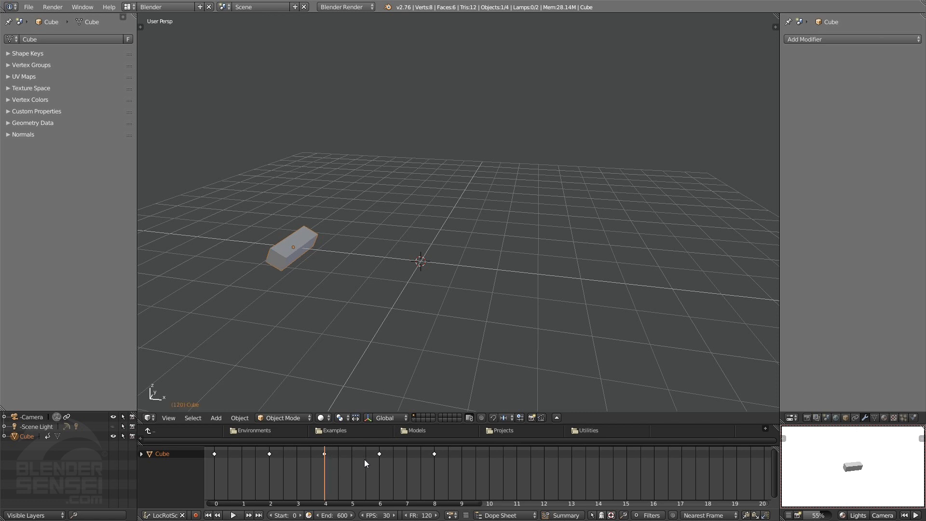
pyautogui.press('b')
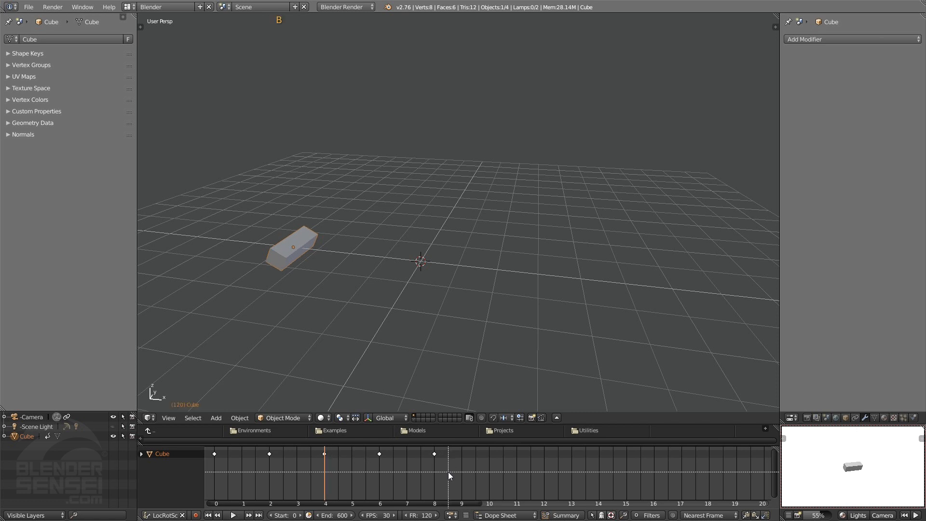
pyautogui.moveTo(447, 470); pyautogui.dragTo(344, 447)
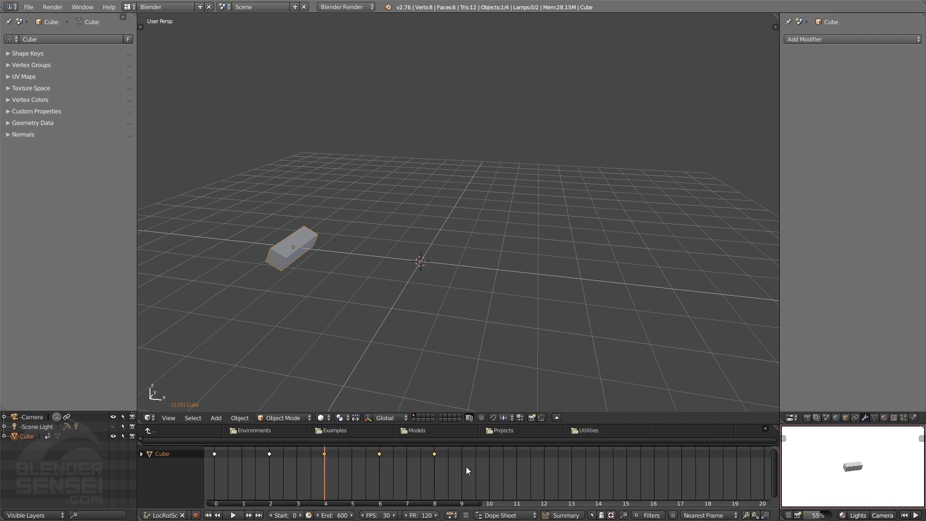
pyautogui.press('s')
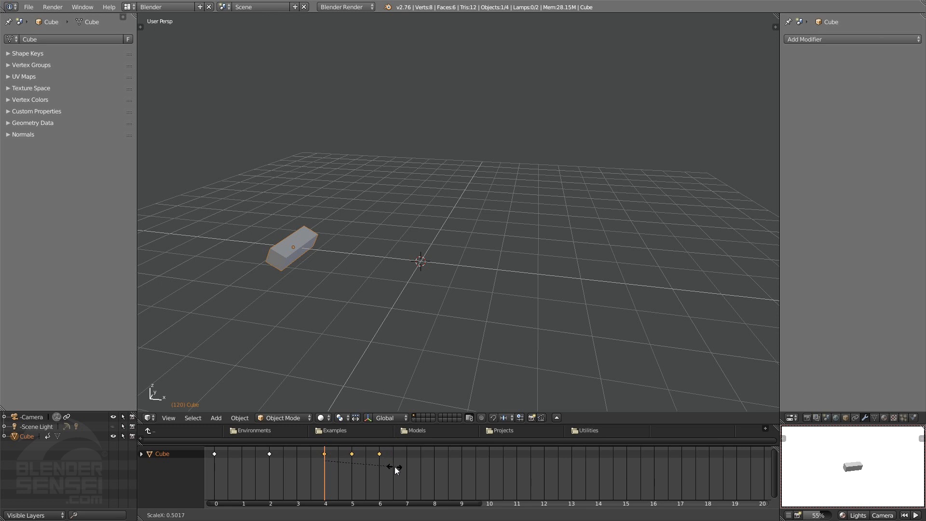
pyautogui.click(395, 467)
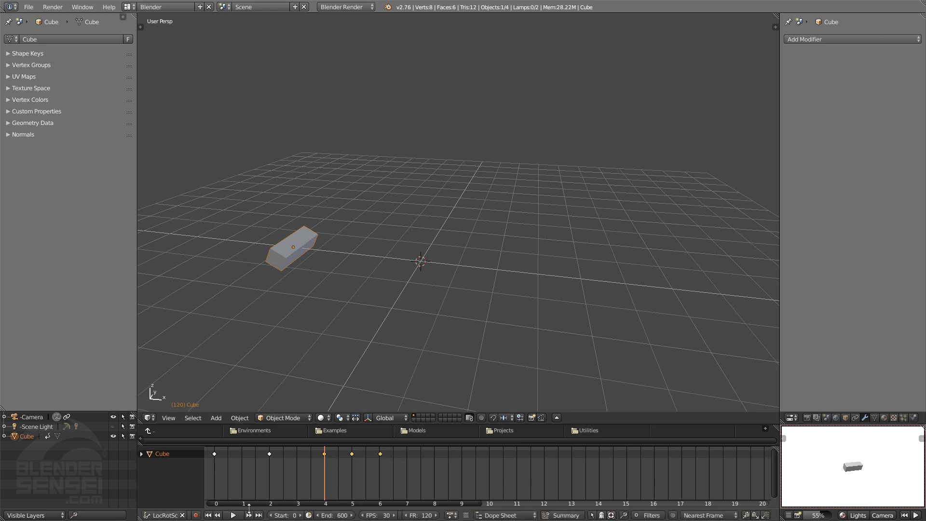
# - Play the retimed animation, replay it from the first frame through all keyframes, and stop the playback
pyautogui.click(238, 515)
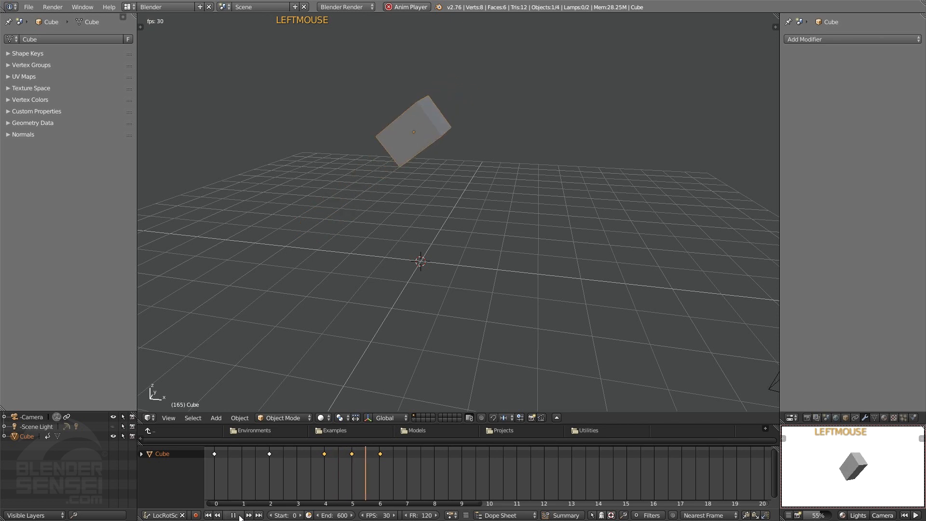
pyautogui.click(239, 516)
pyautogui.click(208, 515)
pyautogui.click(233, 515)
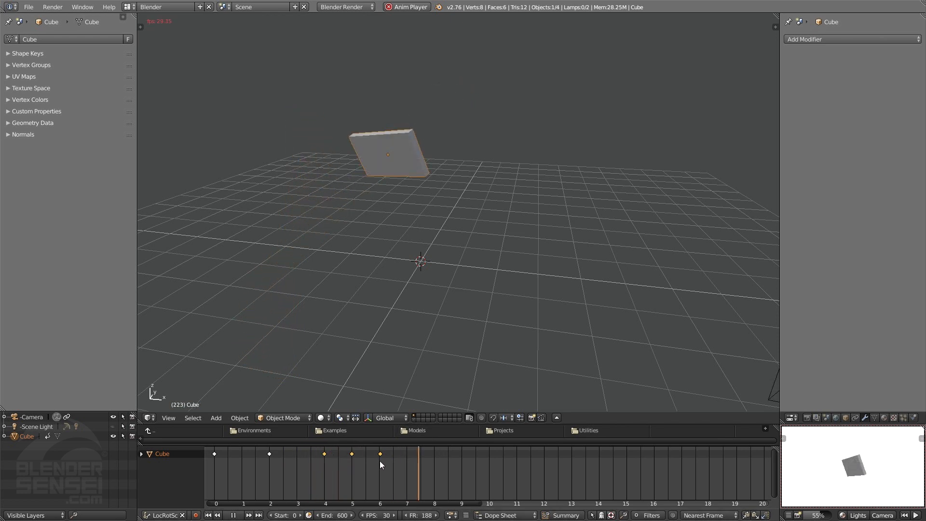
pyautogui.hotkey('alt', 'a')
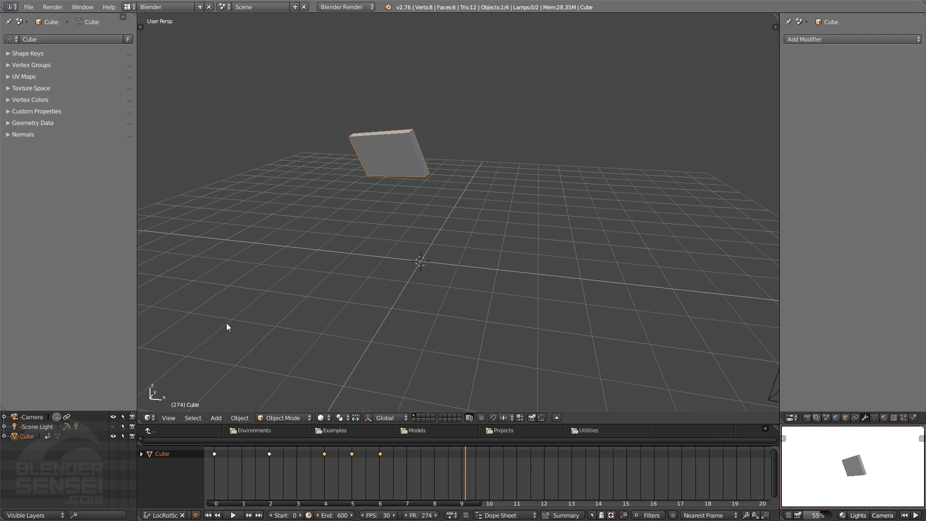
# - Hide the header of the 3D viewport
pyautogui.click(151, 417)
pyautogui.moveTo(696, 413); pyautogui.dragTo(699, 430)
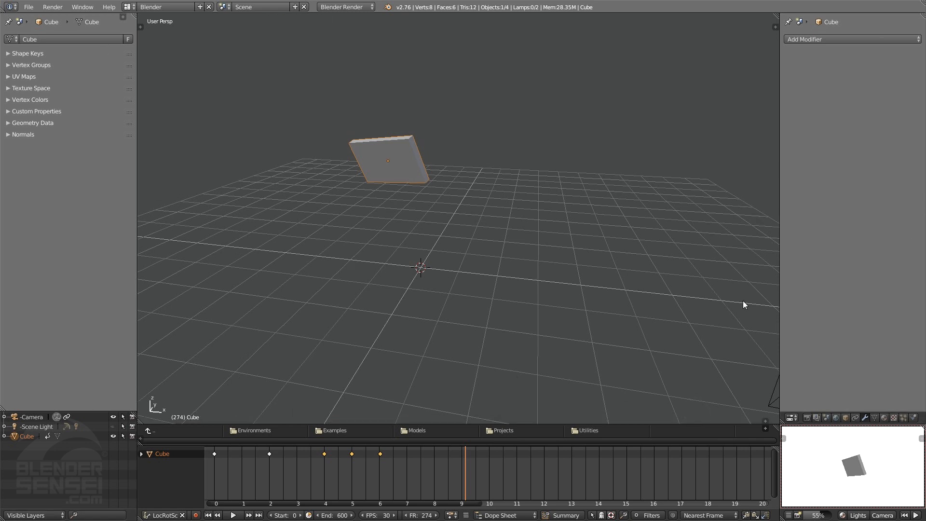
# - Show the 3D viewport's header again and switch that area to the Dope Sheet editor
pyautogui.click(768, 419)
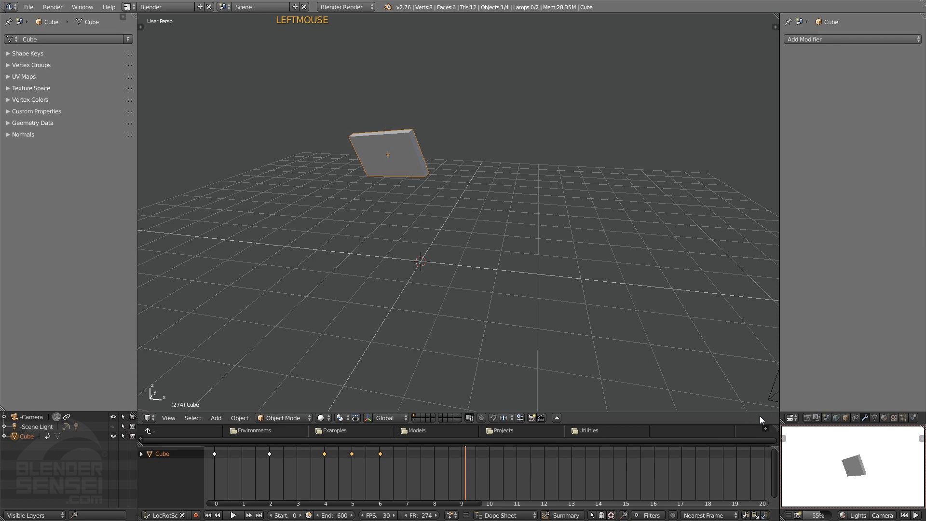
pyautogui.click(150, 418)
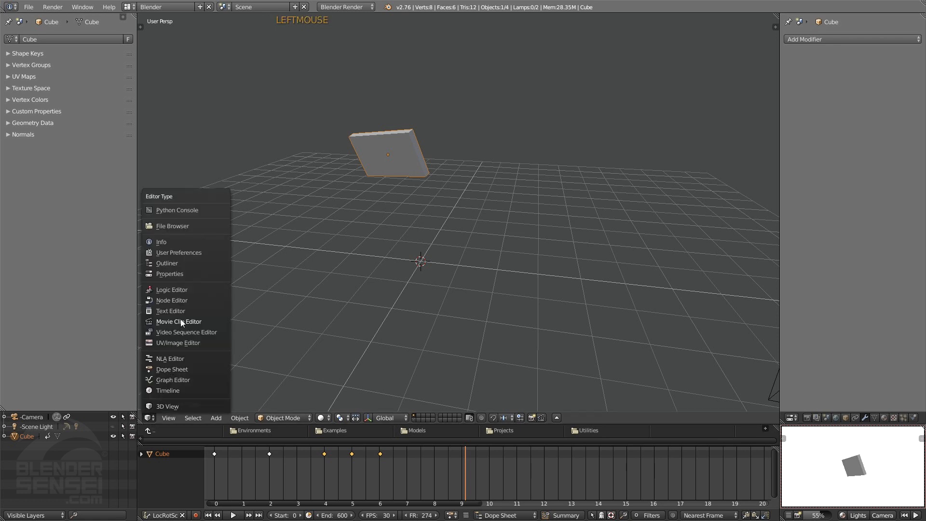
pyautogui.click(171, 369)
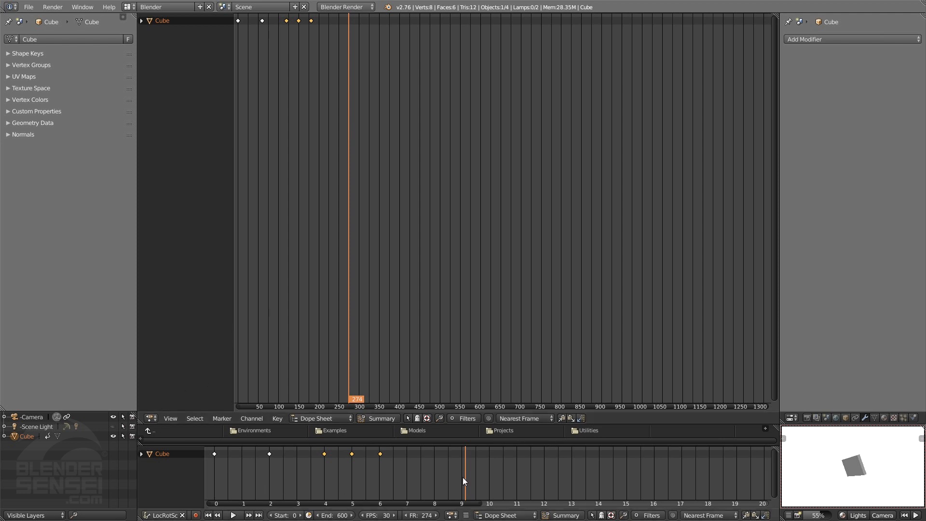
# - Display the Timeline editor in the main area, and return the area to the 3D View
pyautogui.click(151, 419)
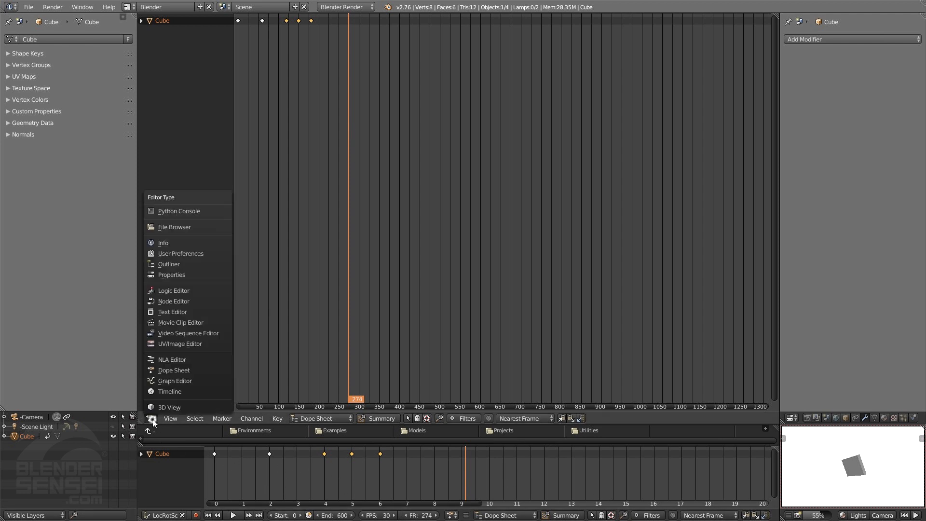
pyautogui.click(166, 392)
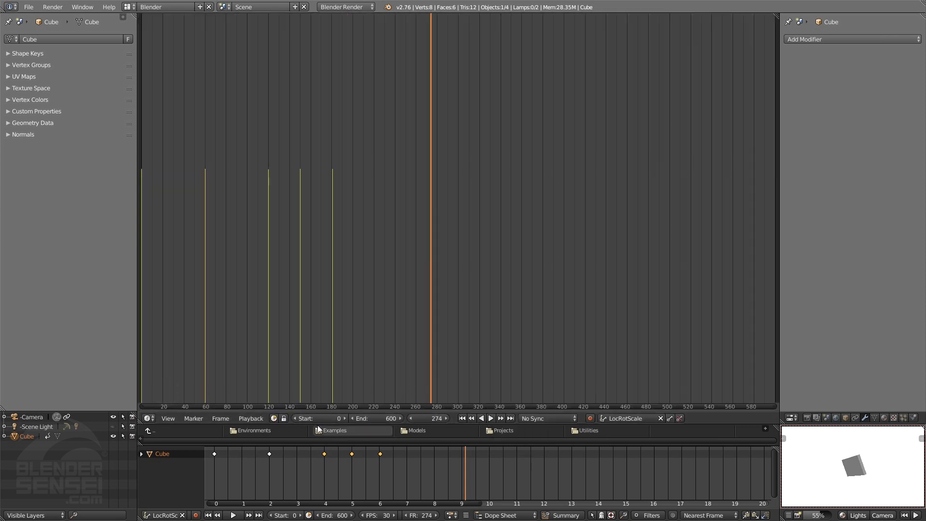
pyautogui.click(150, 419)
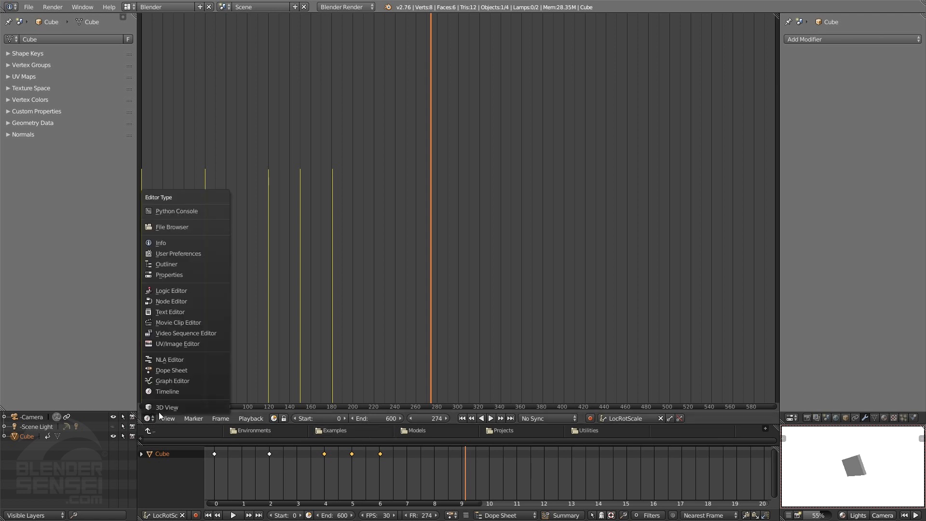
pyautogui.click(164, 408)
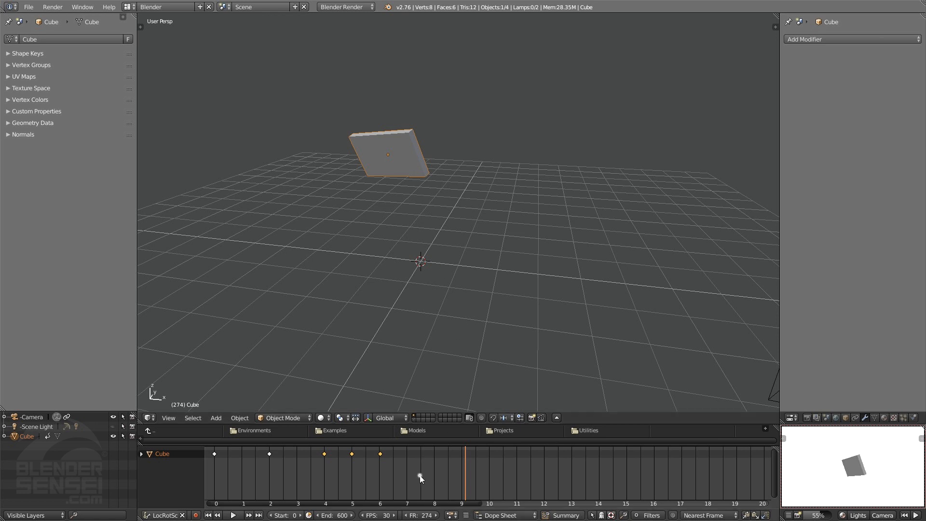
# - At frame 195, move the cube toward the other side of the grid and enlarge it along the Y axis
pyautogui.rightClick(406, 482)
pyautogui.rightClick(394, 479)
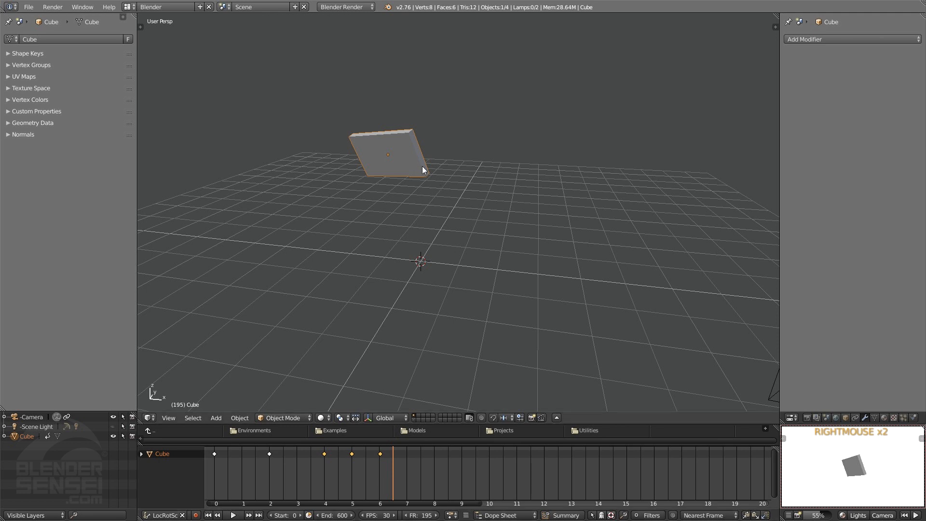
pyautogui.moveTo(413, 172); pyautogui.dragTo(587, 190, button='right')
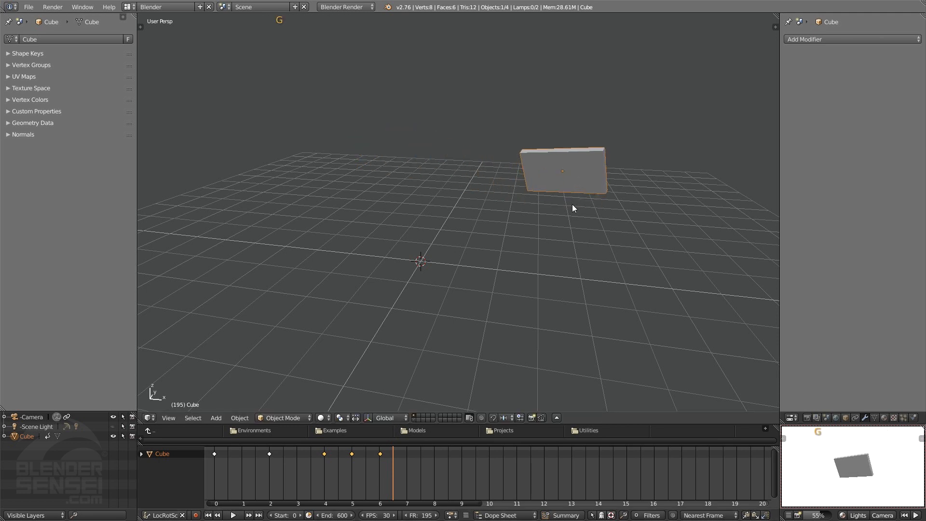
pyautogui.press('s')
pyautogui.press('y')
pyautogui.click(627, 312)
# - Rotate the cube into a steep, nearly upright tilt and insert a LocRotScale keyframe at frame 195
pyautogui.press('r')
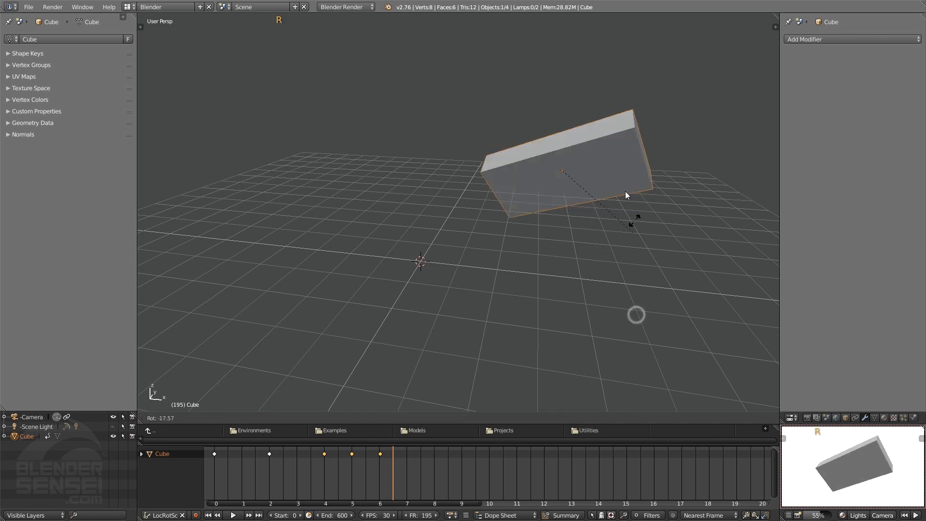
pyautogui.click(610, 149)
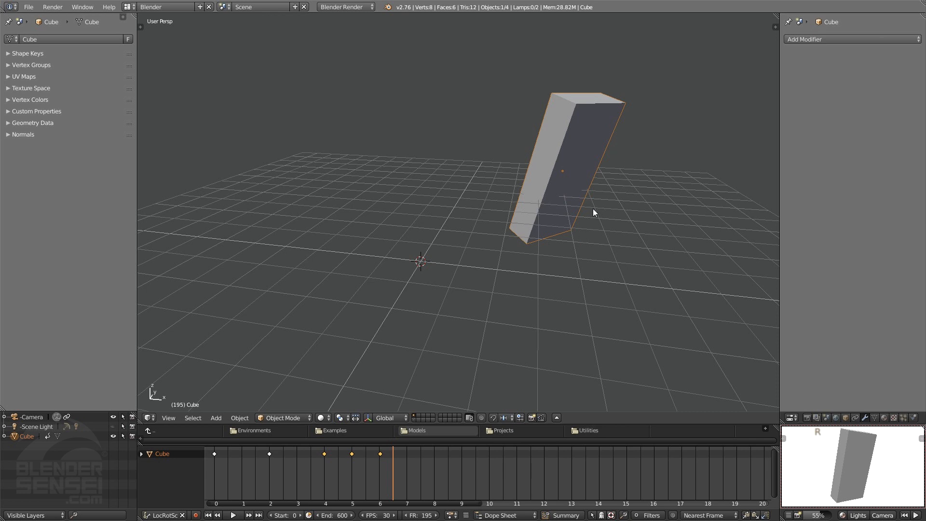
pyautogui.press('i')
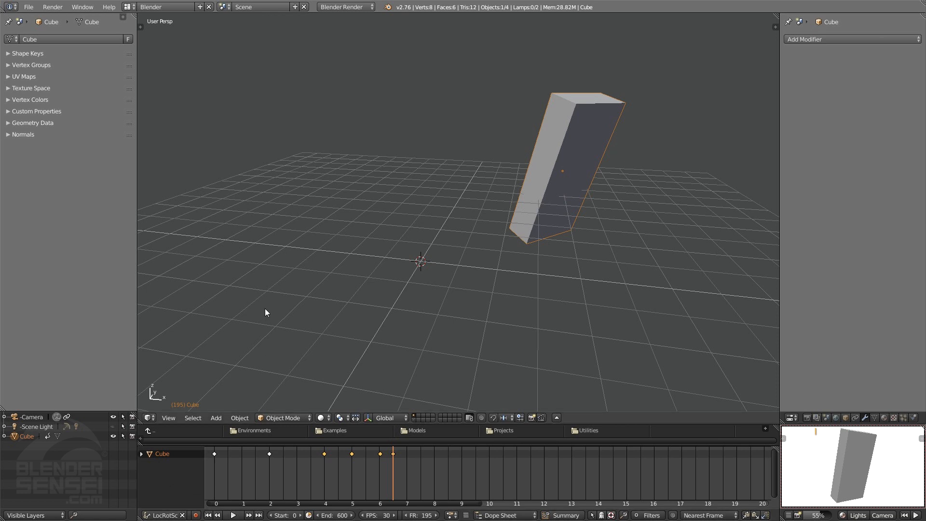
# - Look through the available keying sets, from Available to Whole Character, and leave LocRotScale as the active set
pyautogui.click(164, 515)
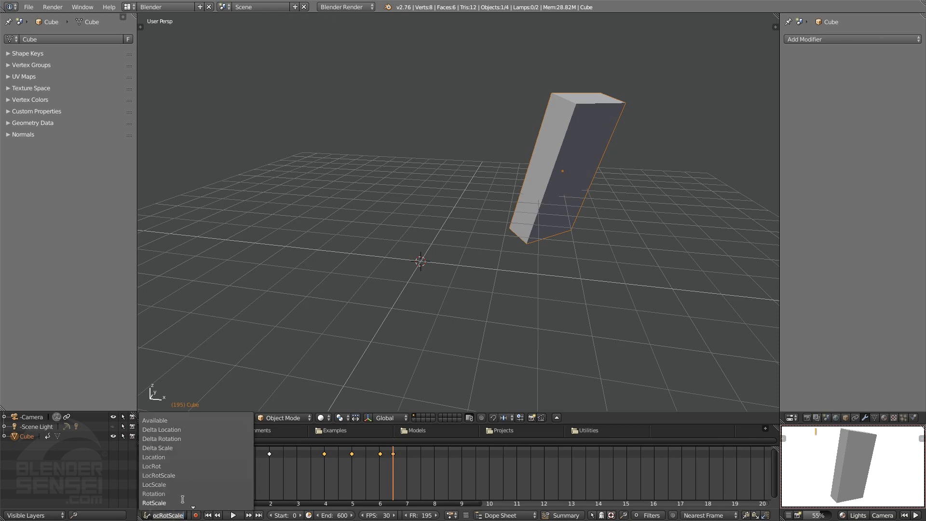
pyautogui.scroll(-1, 183, 500)
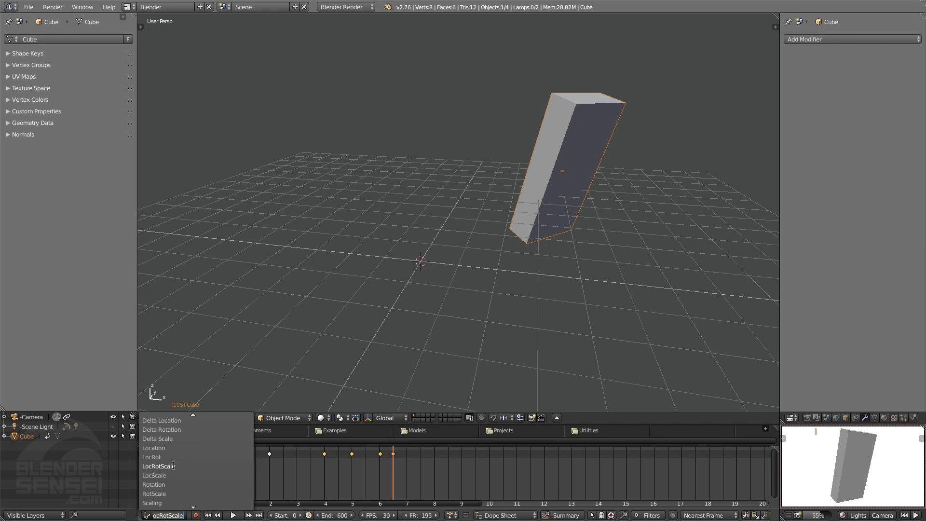
pyautogui.scroll(-3, 203, 495)
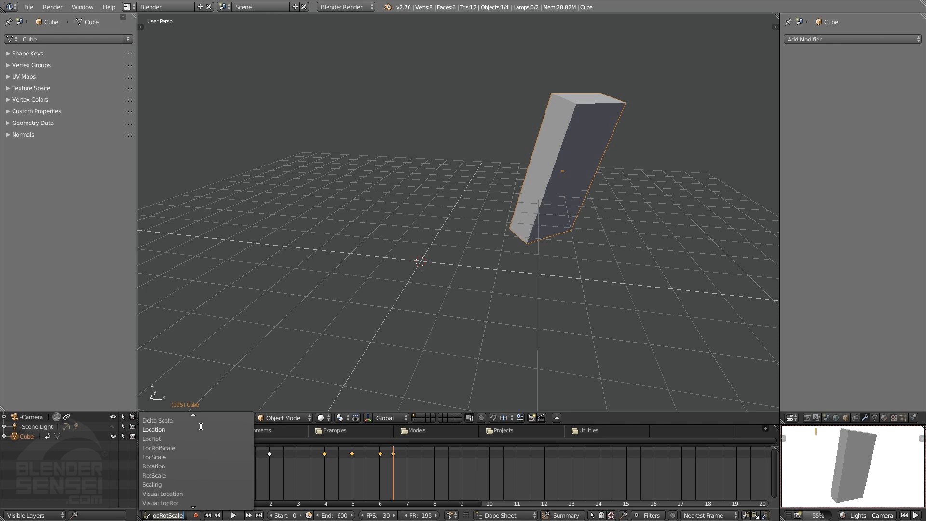
pyautogui.scroll(4, 202, 424)
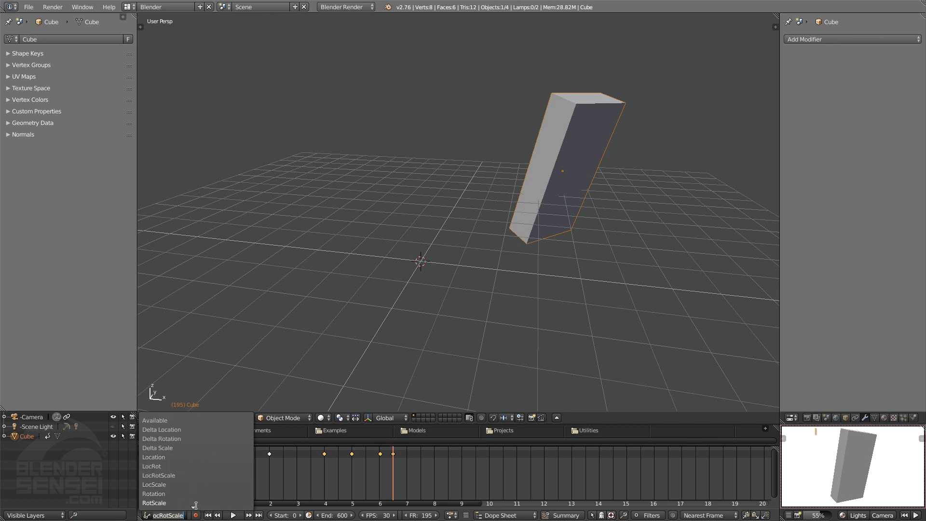
pyautogui.scroll(-9, 195, 503)
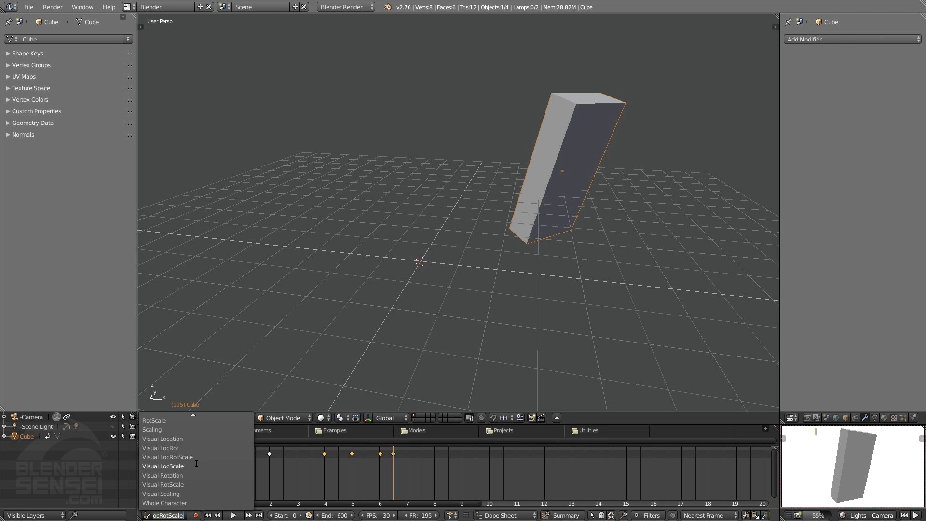
pyautogui.moveTo(204, 410)
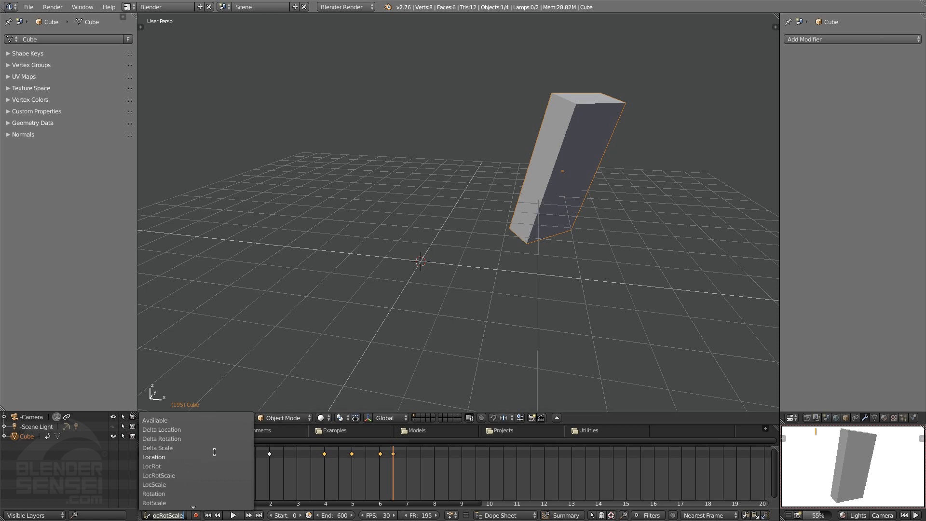
pyautogui.click(377, 316)
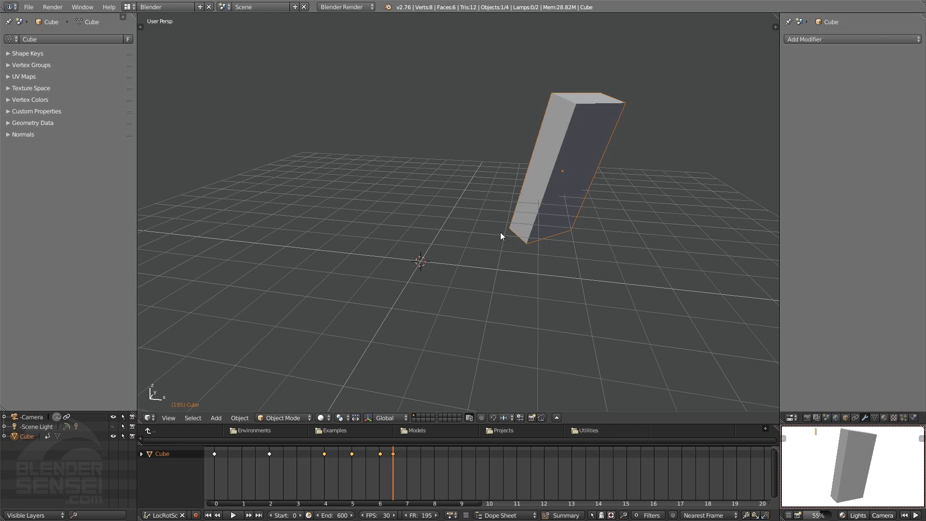
# - Scrub the cube's animation to frame 195 and set the selected keyframes' interpolation to Elastic
pyautogui.click(195, 516)
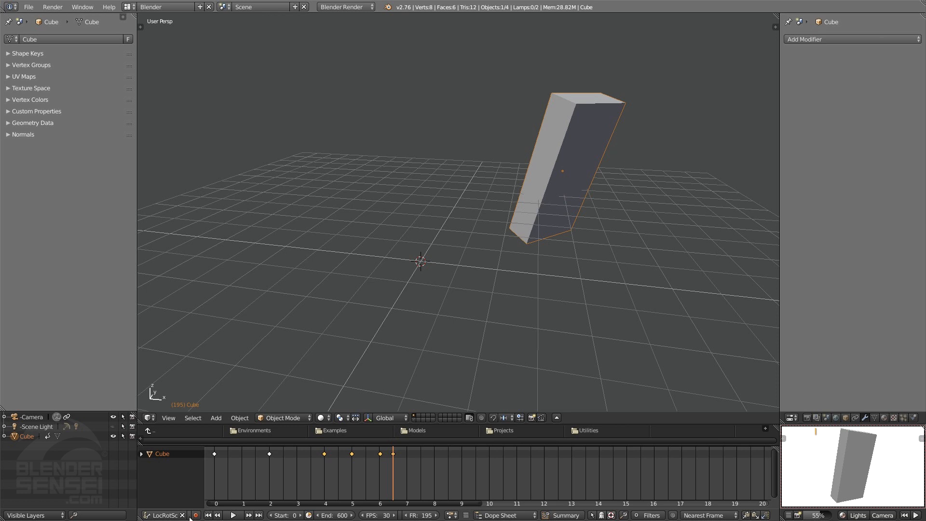
pyautogui.press('t')
pyautogui.moveTo(328, 454); pyautogui.dragTo(394, 472, button='right')
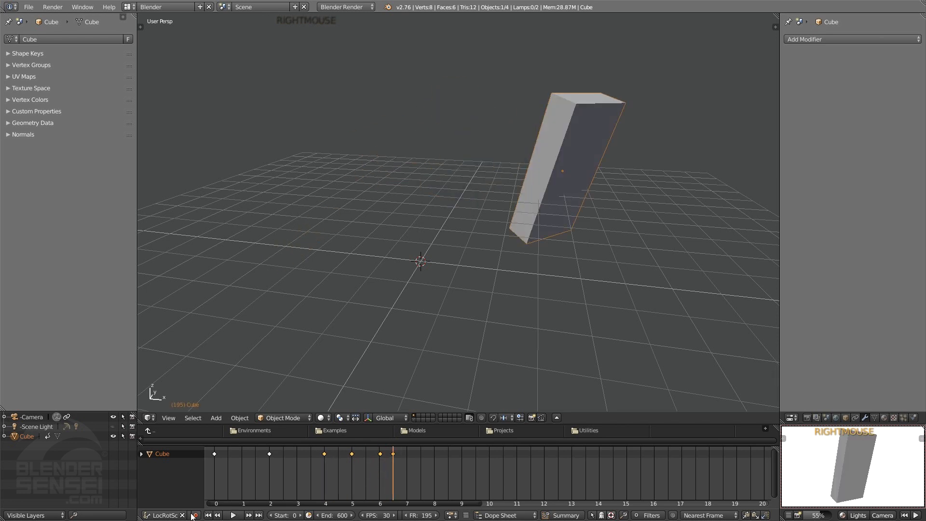
pyautogui.press('t')
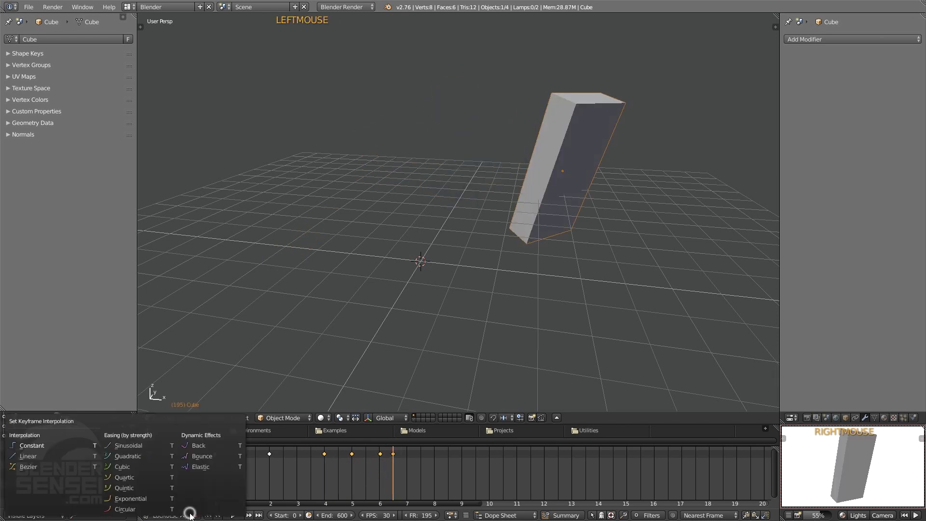
pyautogui.click(202, 467)
# - Play the animation from frame 105, replay it from frames 120 and 97, and stop the playback
pyautogui.moveTo(333, 475); pyautogui.dragTo(314, 473, button='right')
pyautogui.click(233, 516)
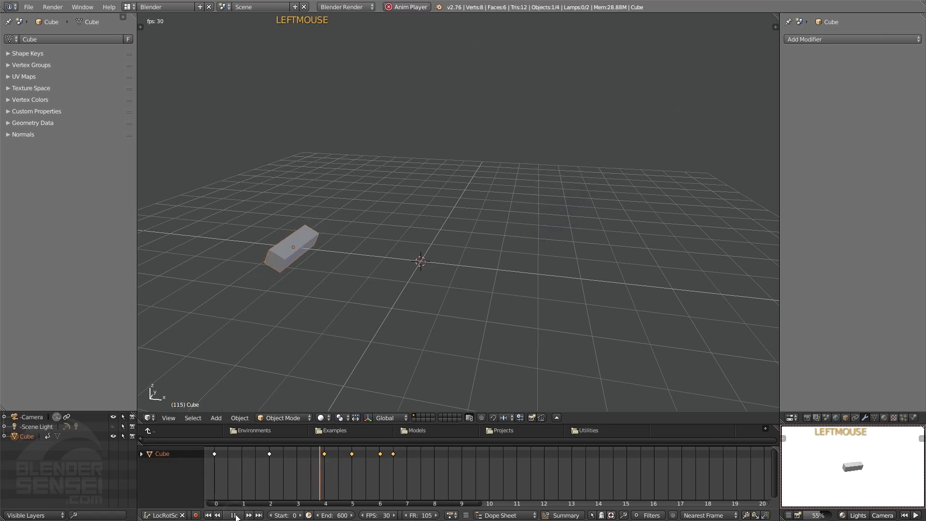
pyautogui.rightClick(334, 459)
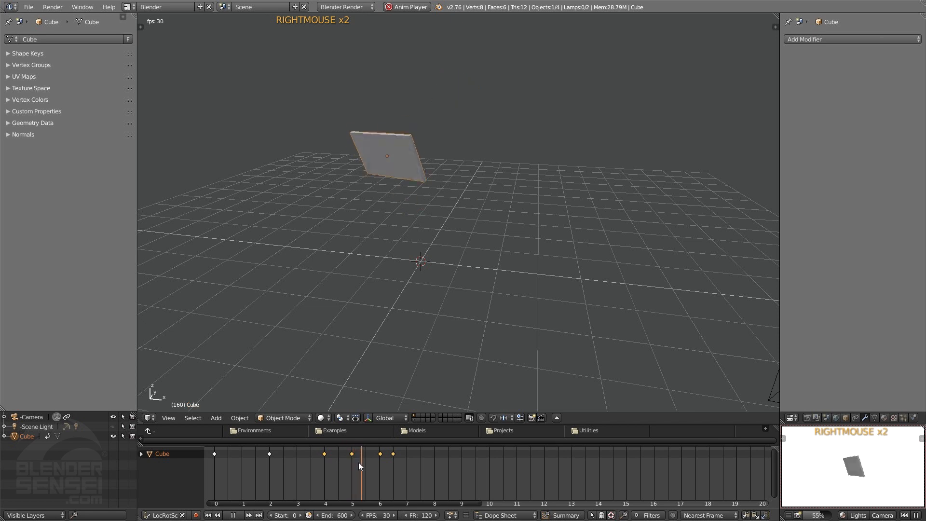
pyautogui.rightClick(304, 477)
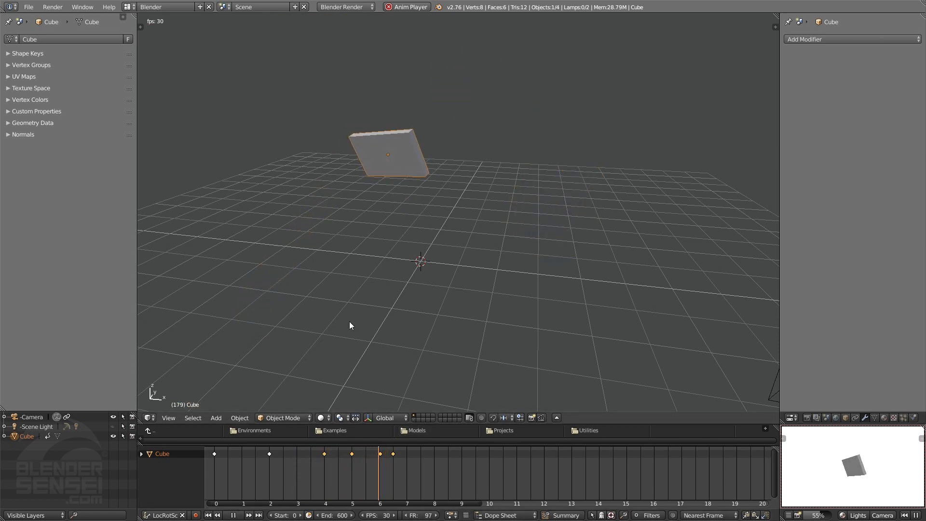
pyautogui.click(239, 515)
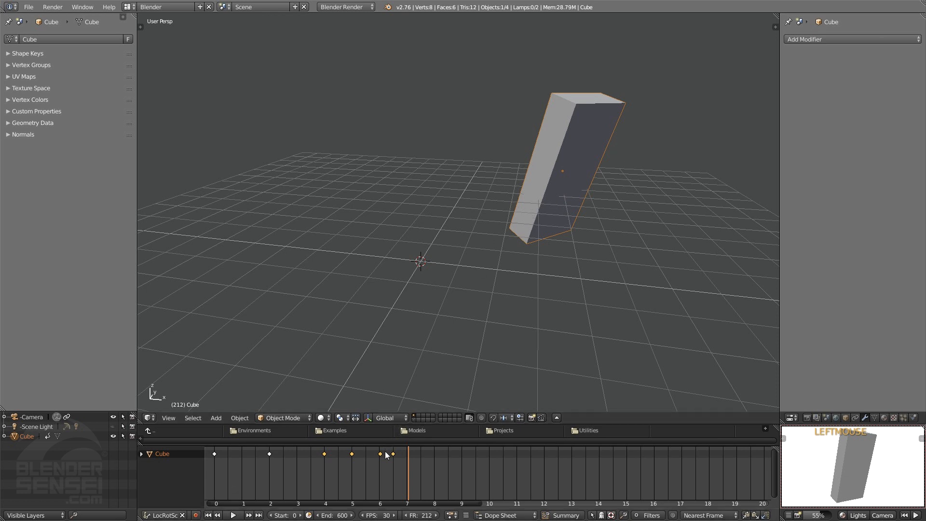
# - Scrub back to frame 90, rotate the cube and scale it uniformly to about 0.14 without inserting a keyframe
pyautogui.rightClick(378, 481)
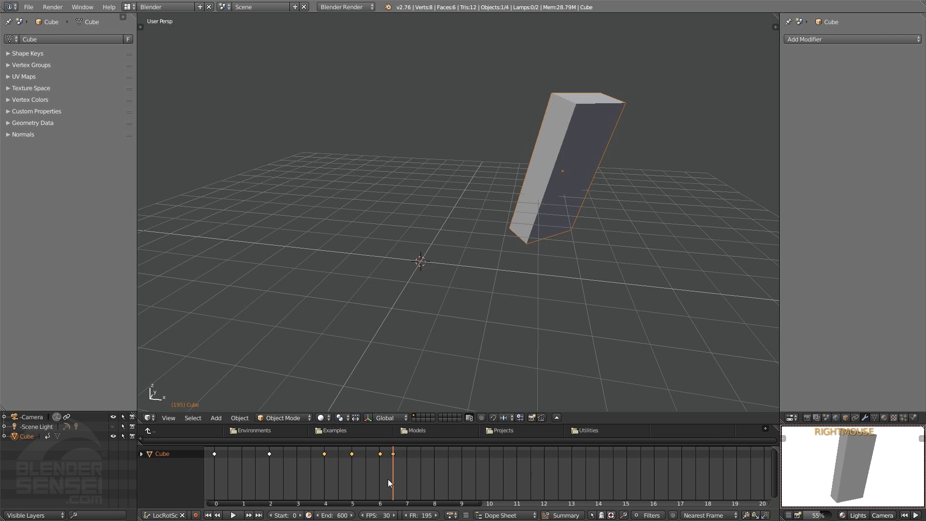
pyautogui.moveTo(388, 479); pyautogui.dragTo(297, 476, button='right')
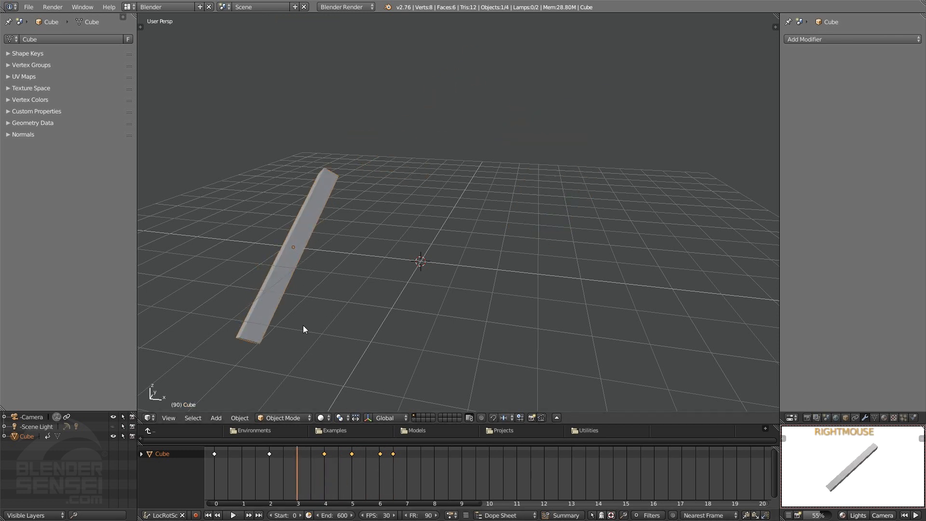
pyautogui.press('r')
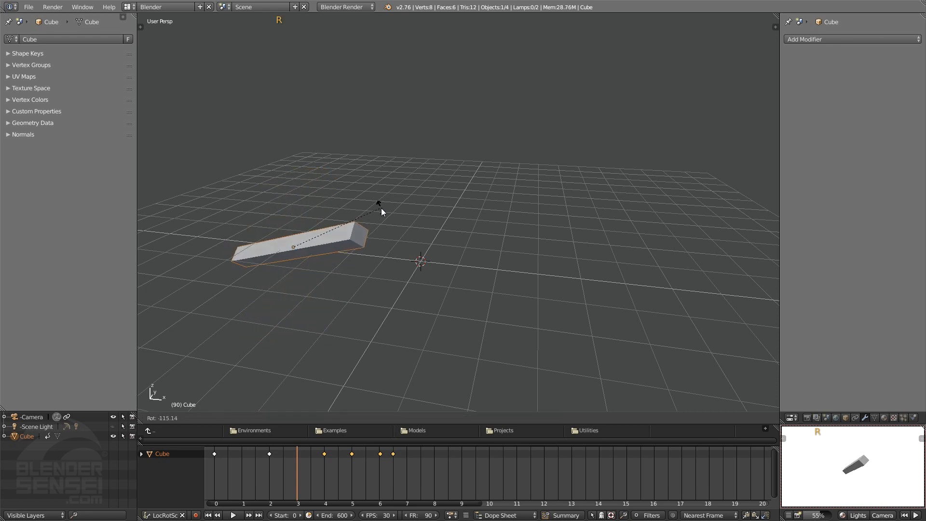
pyautogui.press('s')
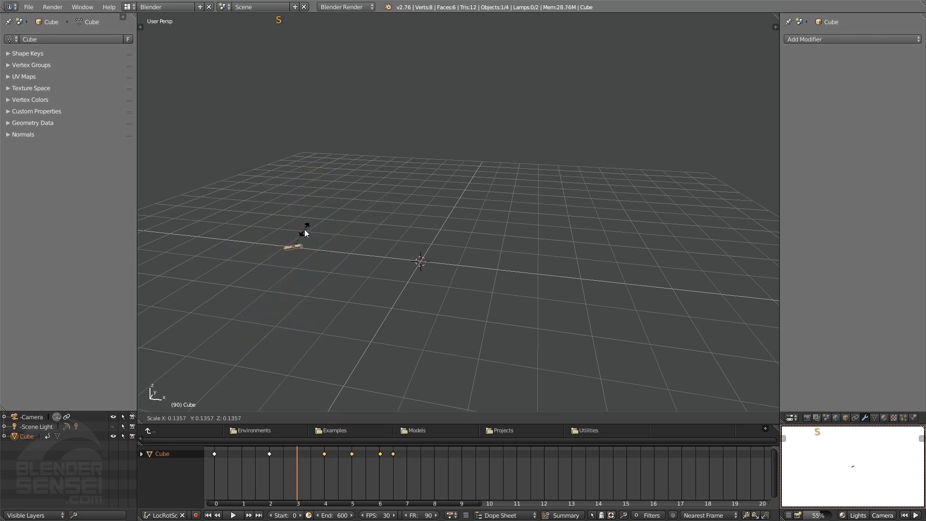
pyautogui.click(305, 231)
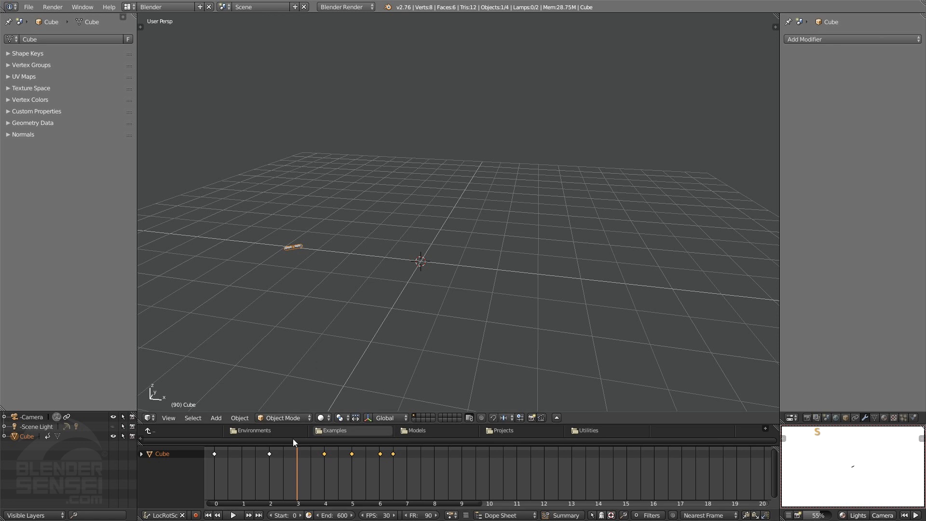
# - Scrub to frame 60, play the animation past the unkeyed change at frame 90, and stop it
pyautogui.moveTo(291, 482); pyautogui.dragTo(270, 483, button='right')
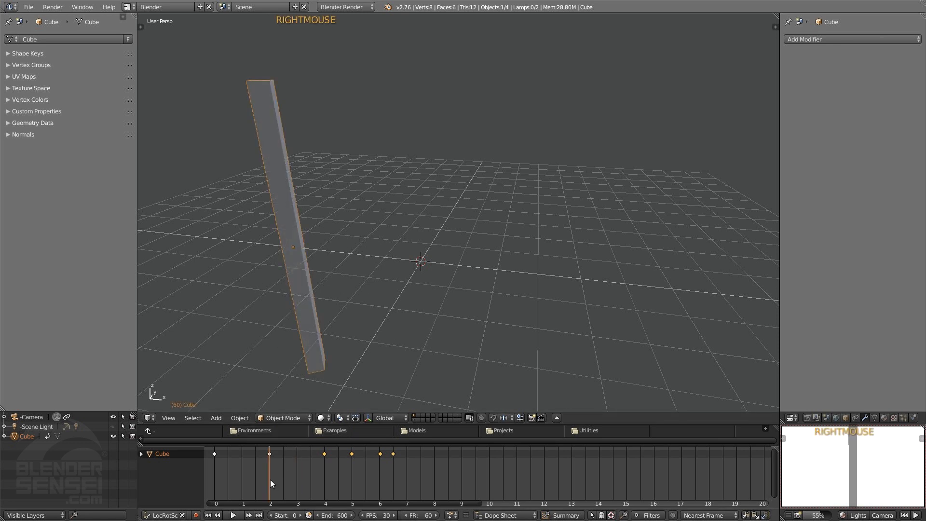
pyautogui.click(233, 515)
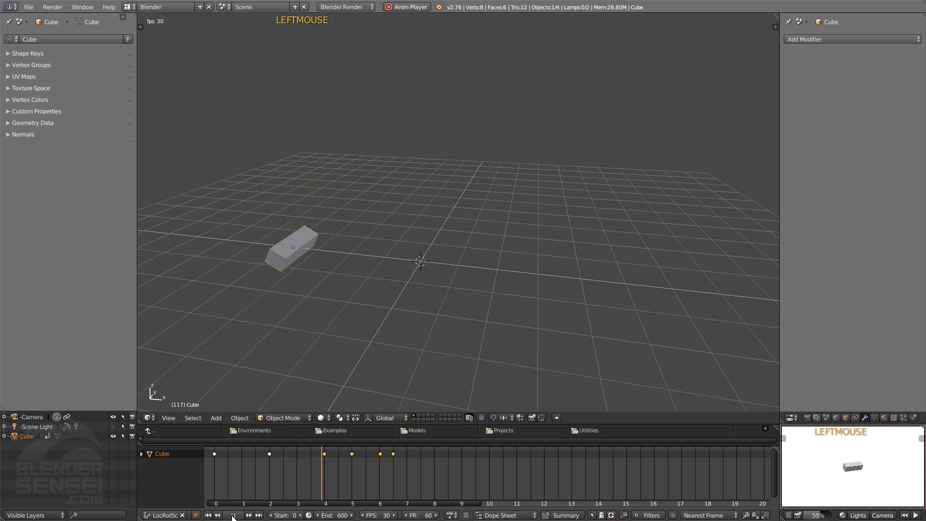
pyautogui.click(233, 515)
# - Turn on automatic keyframing and scale the cube down uniformly at frame 90
pyautogui.moveTo(295, 474)
pyautogui.mouseDown(button='right')
pyautogui.moveTo(306, 471)
pyautogui.moveTo(283, 468)
pyautogui.moveTo(298, 473)
pyautogui.mouseUp(button='right')
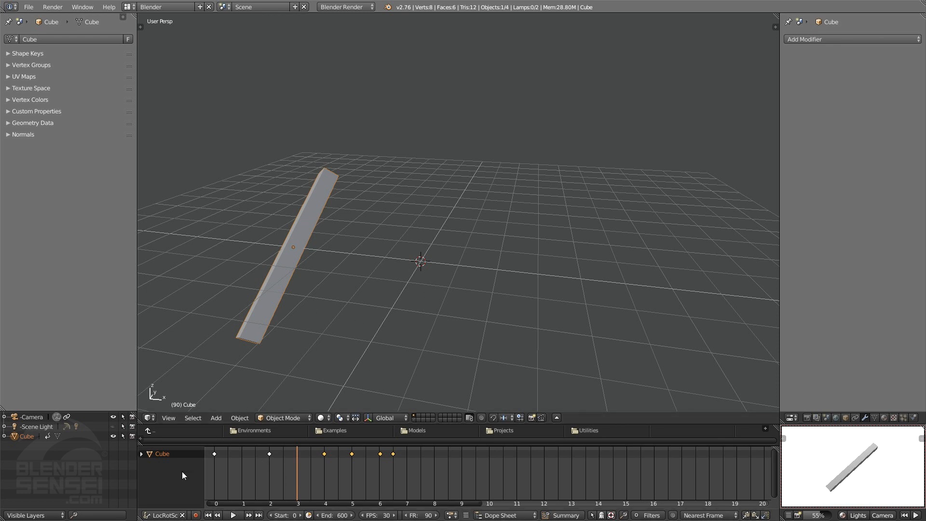
pyautogui.click(196, 516)
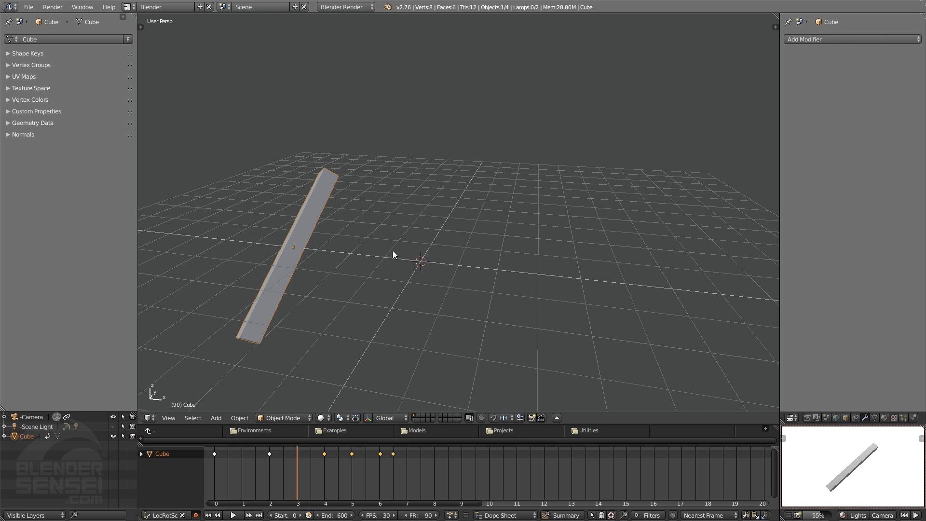
pyautogui.press('s')
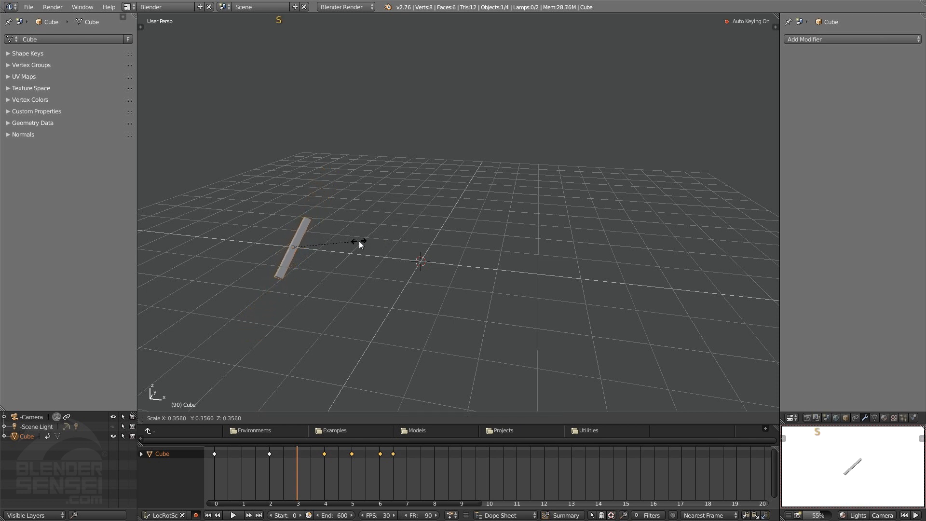
pyautogui.click(310, 250)
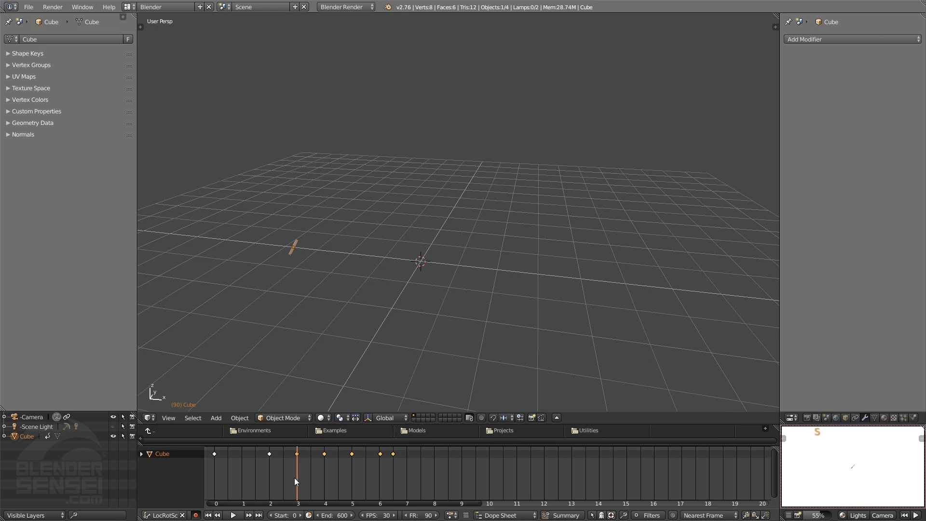
# - At frame 30, move the cube across the grid toward positive X and rotate it with automatic keyframing on
pyautogui.moveTo(297, 482); pyautogui.dragTo(243, 473, button='right')
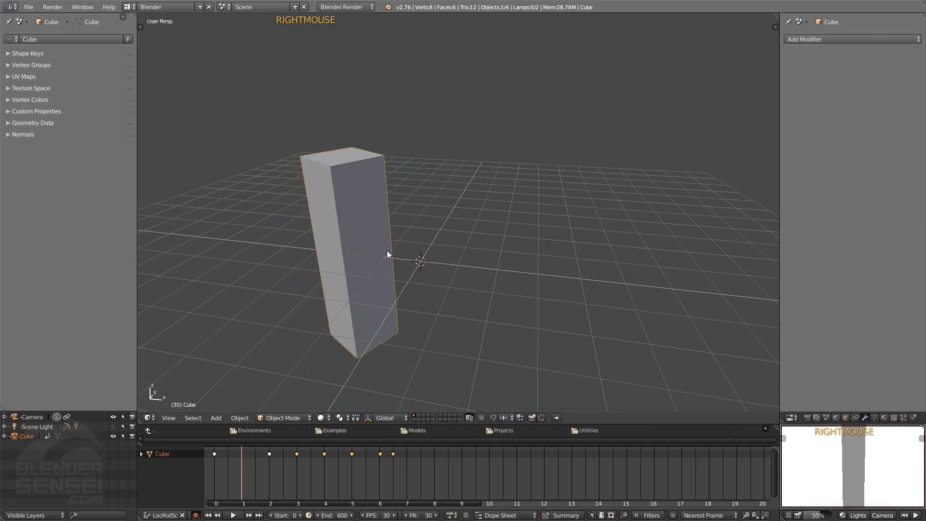
pyautogui.press('g')
pyautogui.click(645, 295)
pyautogui.press('r')
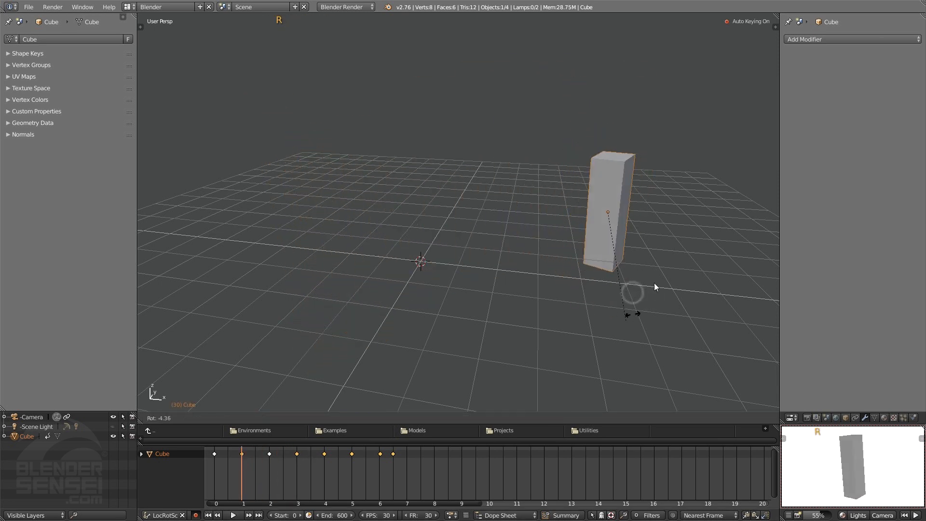
pyautogui.click(668, 198)
# - Play the animation from before frame 30 to review the automatic keyframes, stop it, and turn automatic keyframing off
pyautogui.moveTo(239, 475)
pyautogui.mouseDown(button='right')
pyautogui.moveTo(256, 476)
pyautogui.moveTo(234, 474)
pyautogui.mouseUp(button='right')
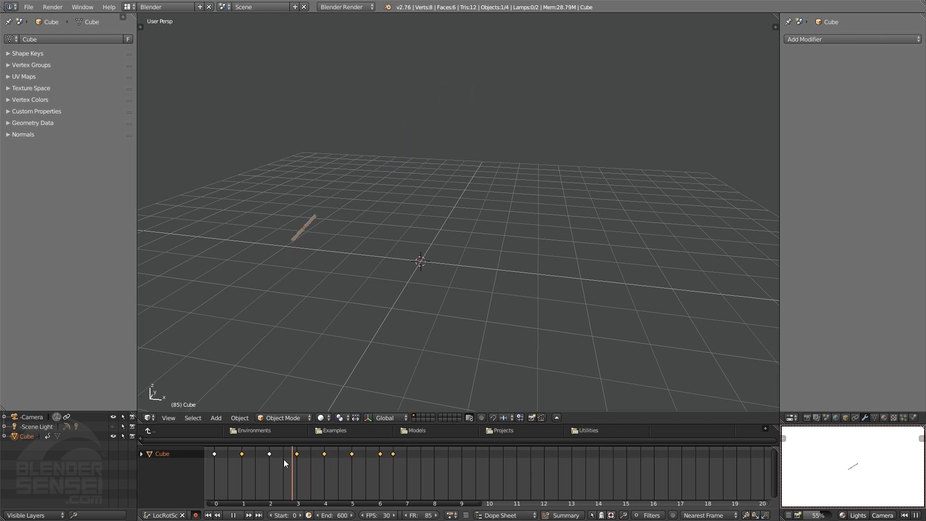
pyautogui.press('Escape')
pyautogui.click(195, 515)
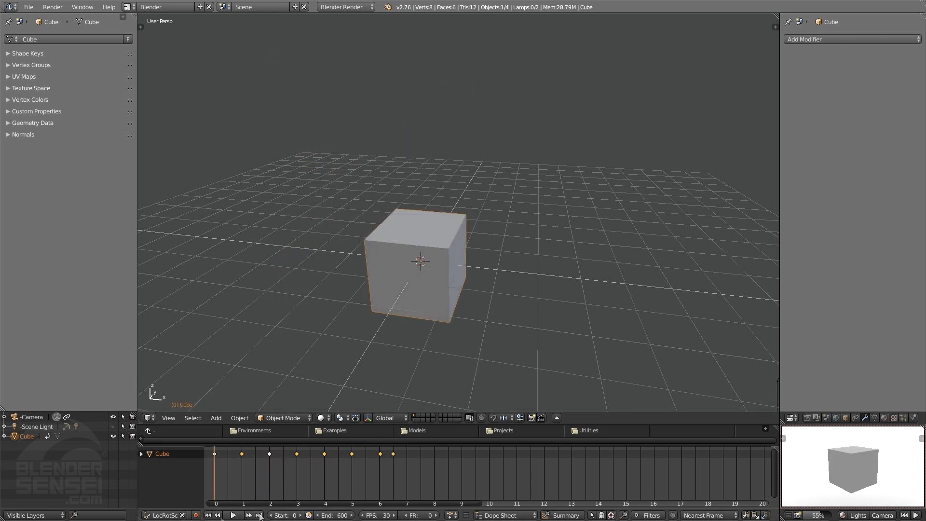
# - Jump between the first and last frames of the animation and step backward through the cube's keyframes
pyautogui.click(209, 516)
pyautogui.click(259, 516)
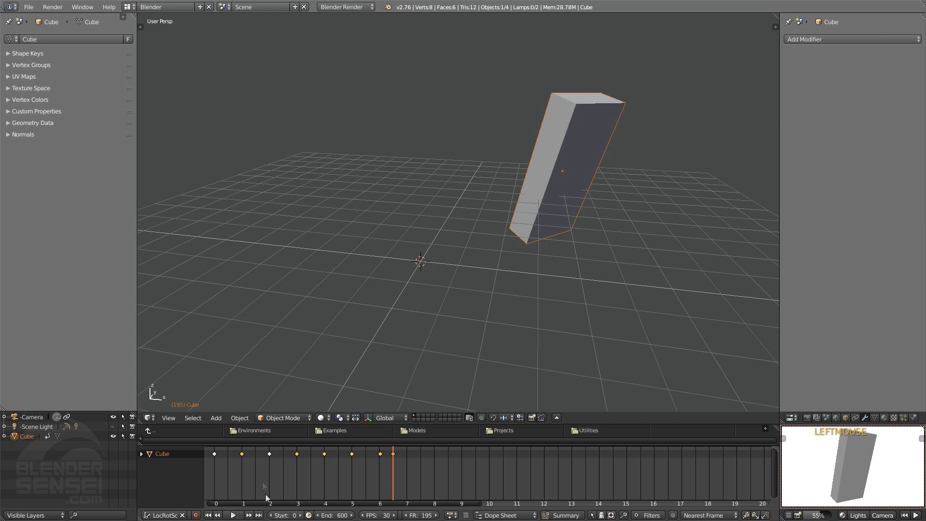
pyautogui.click(218, 516)
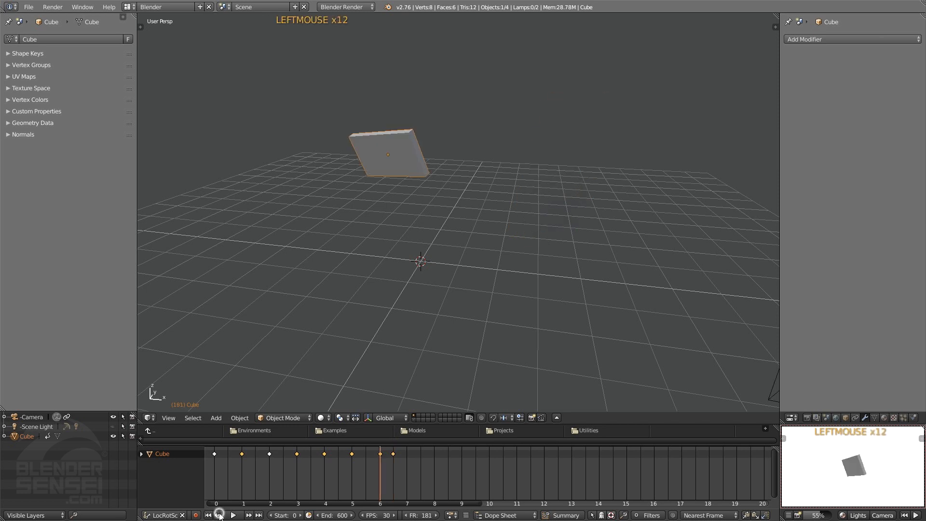
pyautogui.click(218, 517)
pyautogui.click(219, 516)
pyautogui.click(220, 517)
pyautogui.click(219, 516)
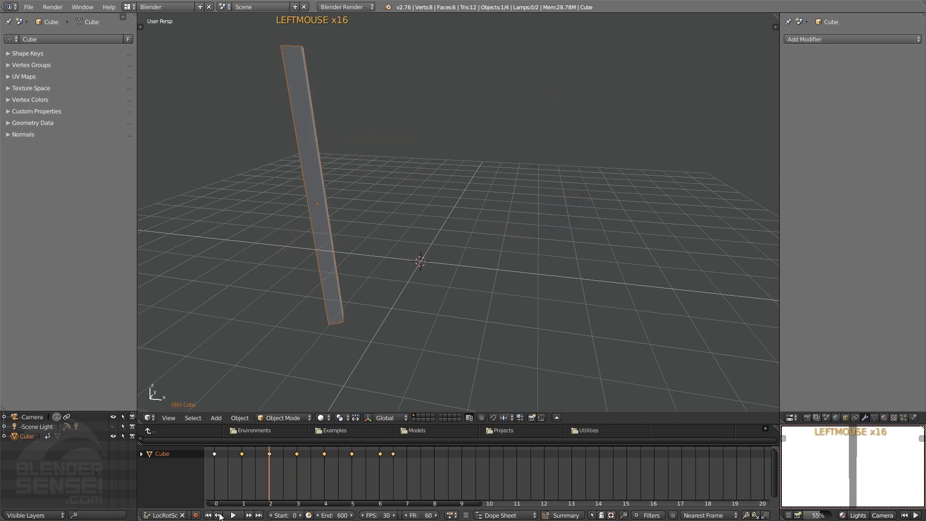
pyautogui.click(220, 516)
pyautogui.click(220, 516)
# - Step forward through the cube's keyframes to frame 195 and continue past the last keyframe
pyautogui.click(249, 516)
pyautogui.click(249, 515)
pyautogui.click(248, 516)
pyautogui.click(249, 516)
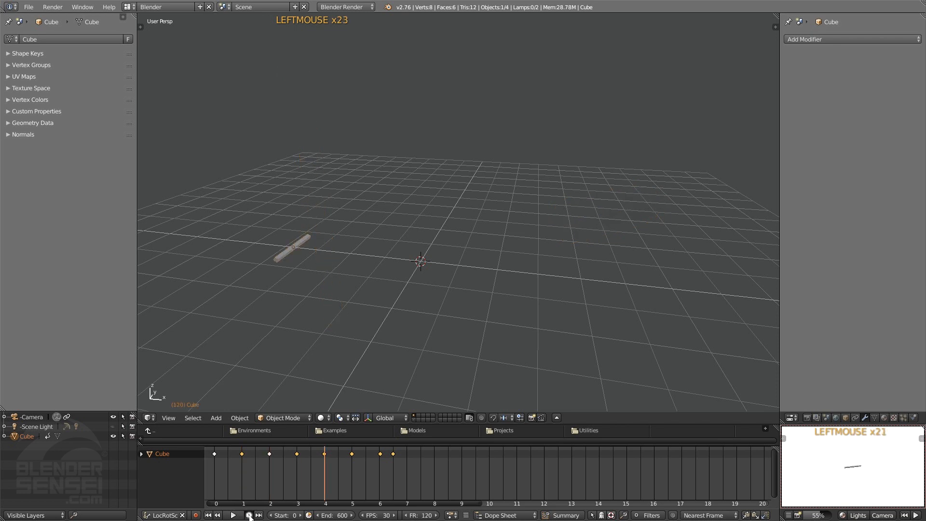
pyautogui.click(249, 515)
pyautogui.click(249, 516)
pyautogui.click(249, 516)
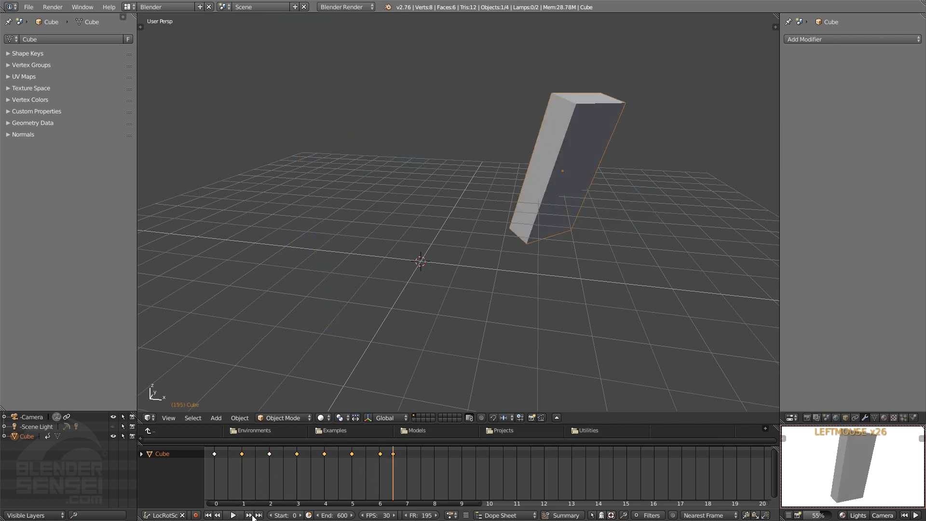
pyautogui.click(249, 516)
pyautogui.click(249, 516)
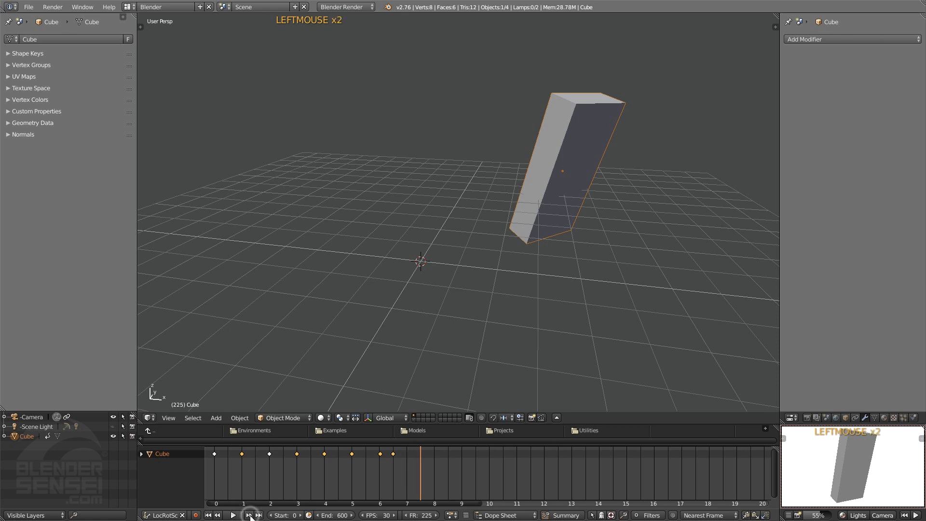
pyautogui.click(249, 516)
pyautogui.click(249, 516)
pyautogui.click(249, 515)
pyautogui.click(249, 516)
pyautogui.click(249, 516)
pyautogui.click(249, 516)
pyautogui.click(249, 516)
pyautogui.click(251, 515)
pyautogui.click(250, 516)
pyautogui.click(251, 516)
# - Step back and forth across the last keyframes, finishing by stepping backward through all keyframes to frame 0
pyautogui.click(218, 516)
pyautogui.click(219, 516)
pyautogui.click(219, 516)
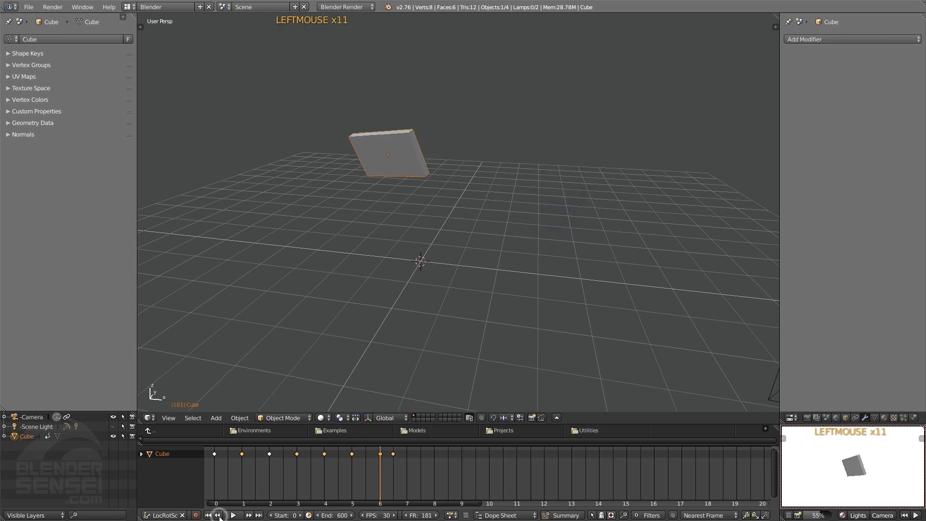
pyautogui.doubleClick(249, 516)
pyautogui.click(249, 516)
pyautogui.doubleClick(249, 516)
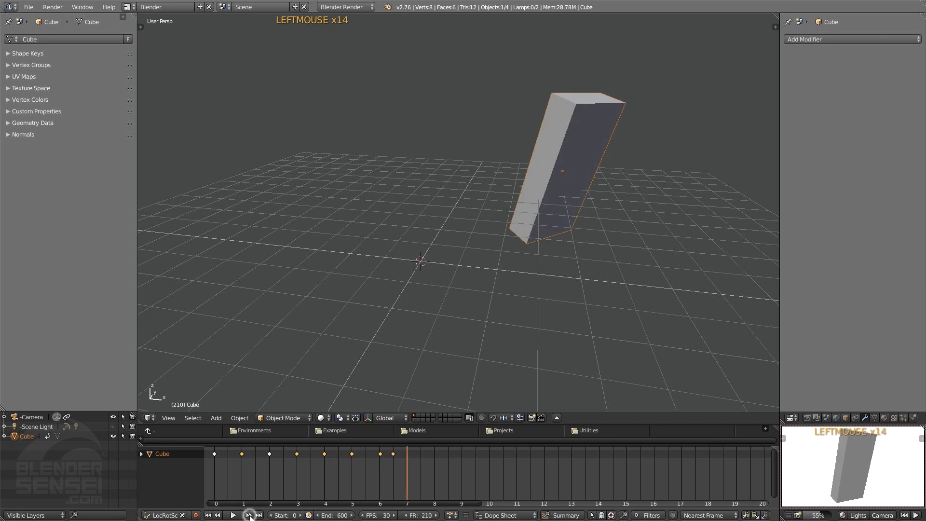
pyautogui.doubleClick(249, 516)
pyautogui.click(249, 516)
pyautogui.doubleClick(249, 516)
pyautogui.doubleClick(249, 516)
pyautogui.doubleClick(220, 516)
pyautogui.click(220, 516)
pyautogui.doubleClick(220, 515)
pyautogui.doubleClick(219, 516)
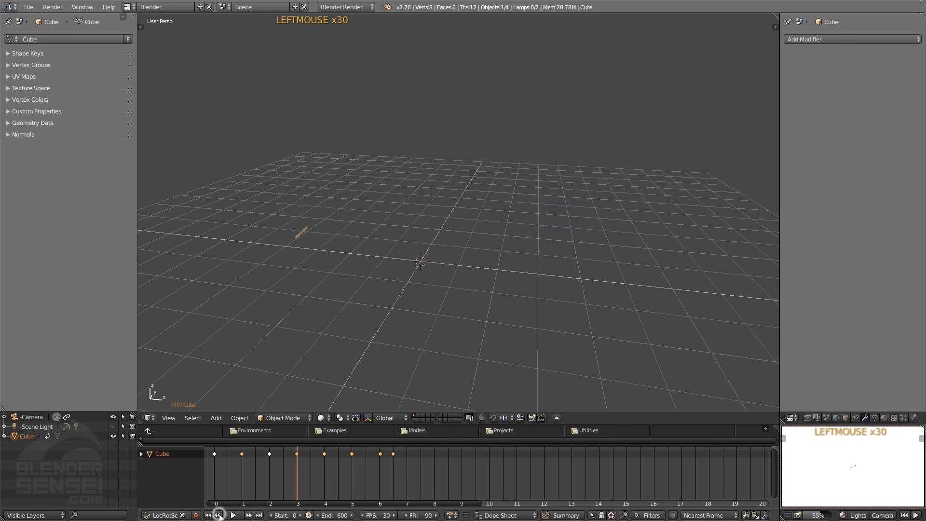
pyautogui.doubleClick(220, 516)
pyautogui.click(220, 515)
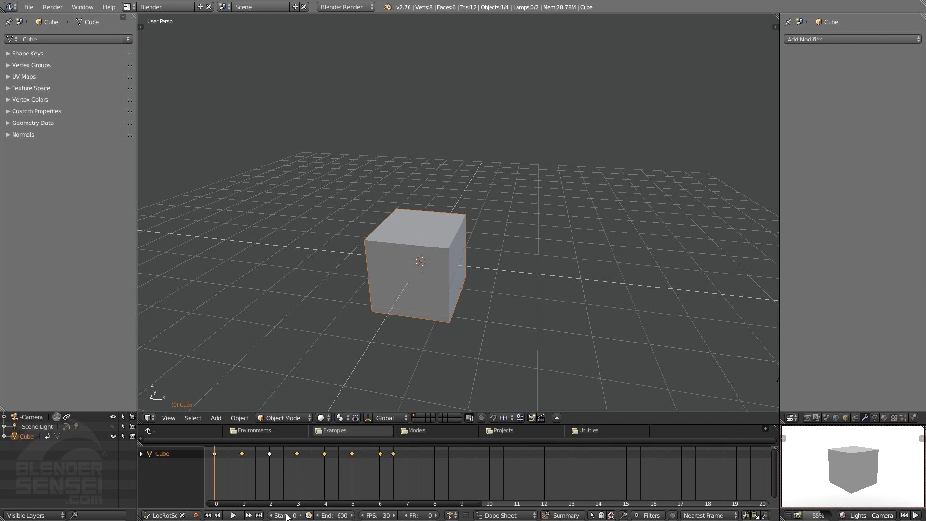
# - Scrub to frame 60 and set the animation's start frame to 60
pyautogui.moveTo(276, 476); pyautogui.dragTo(270, 464, button='right')
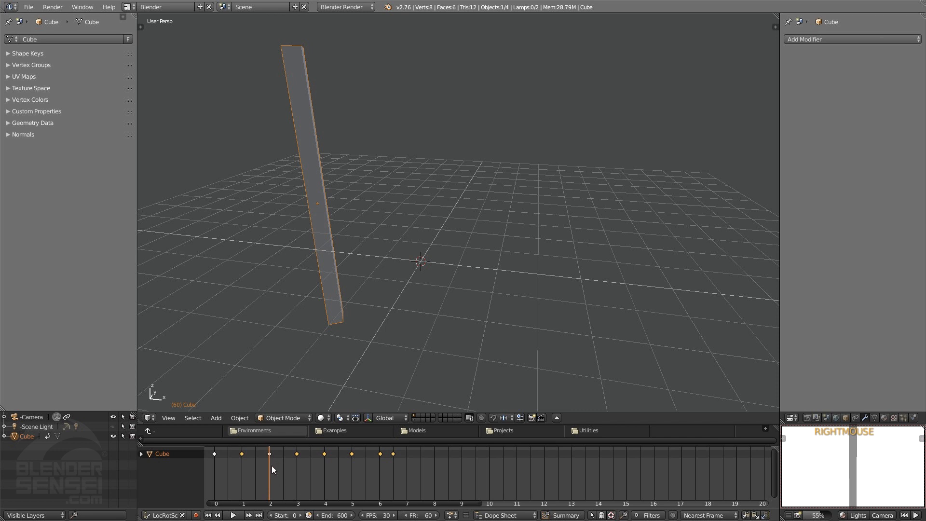
pyautogui.click(282, 515)
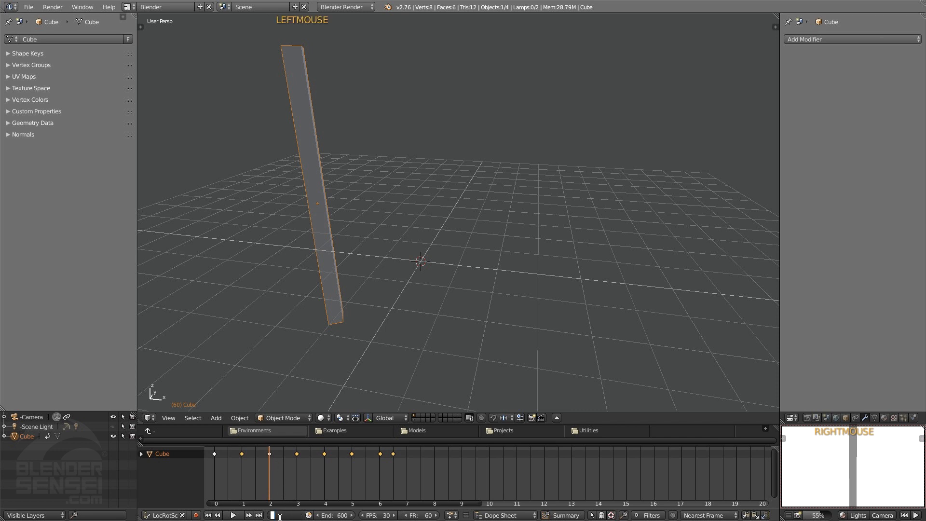
pyautogui.write('60')
pyautogui.press('Return')
# - Scrub to frame 15, play the animation to test the new start frame, and stop it
pyautogui.click(242, 469)
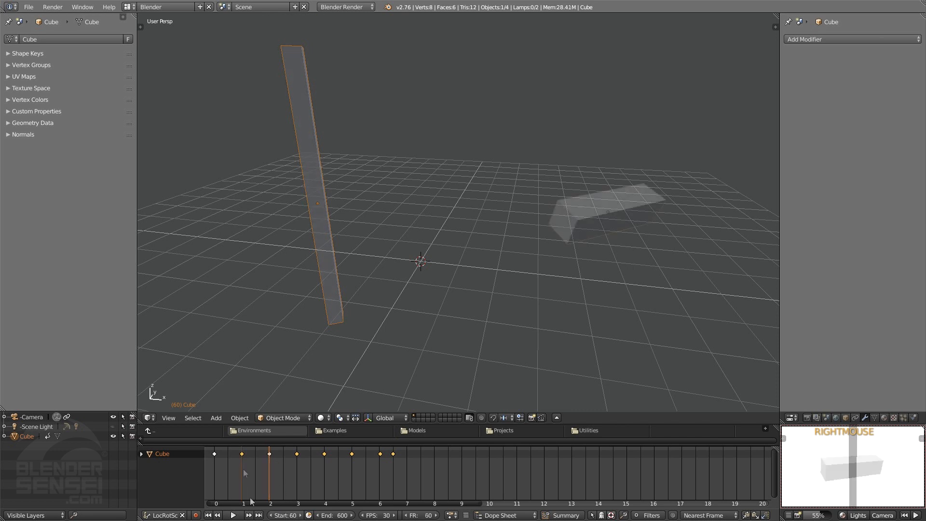
pyautogui.moveTo(238, 476); pyautogui.dragTo(228, 470, button='right')
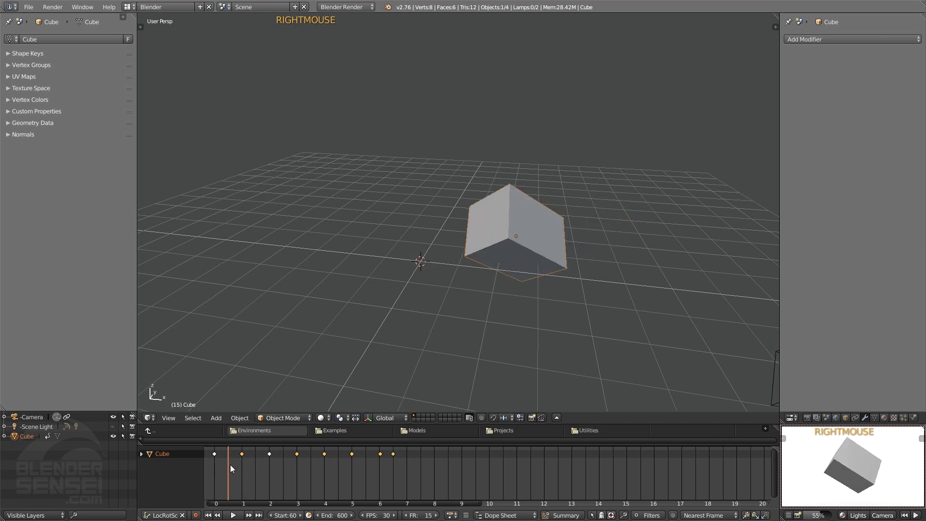
pyautogui.click(235, 516)
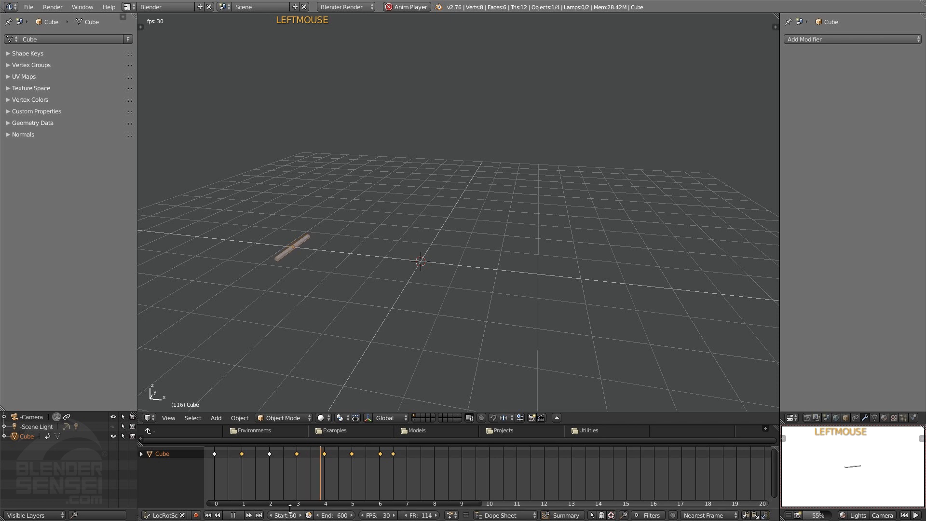
pyautogui.click(235, 515)
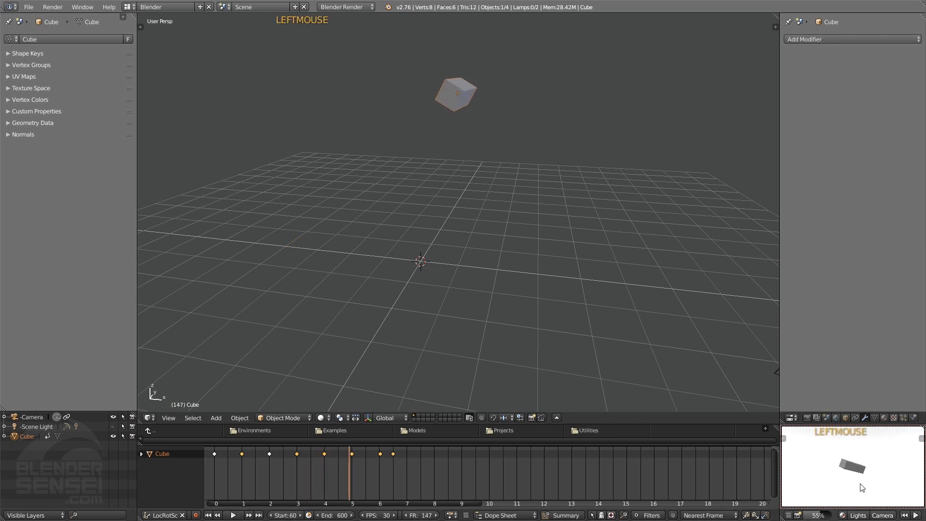
pyautogui.click(789, 515)
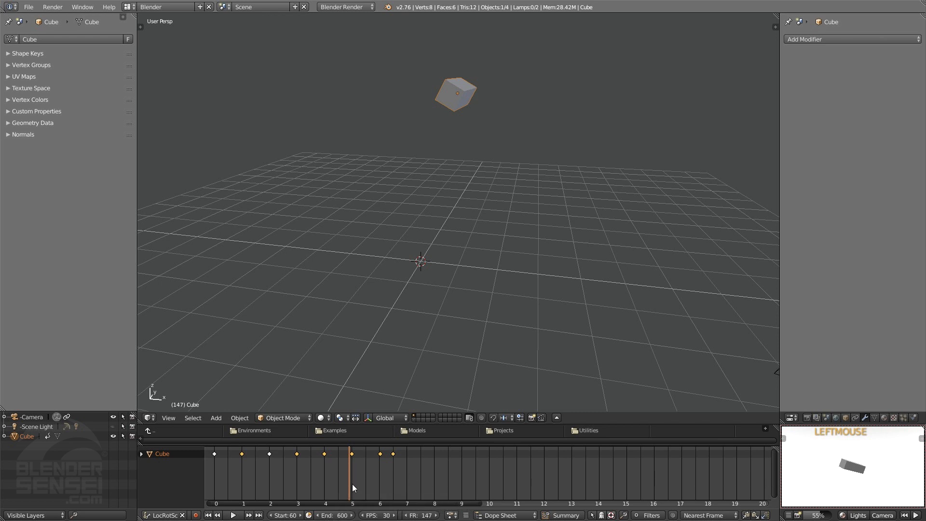
# - Set the animation's start frame back to 0
pyautogui.click(296, 518)
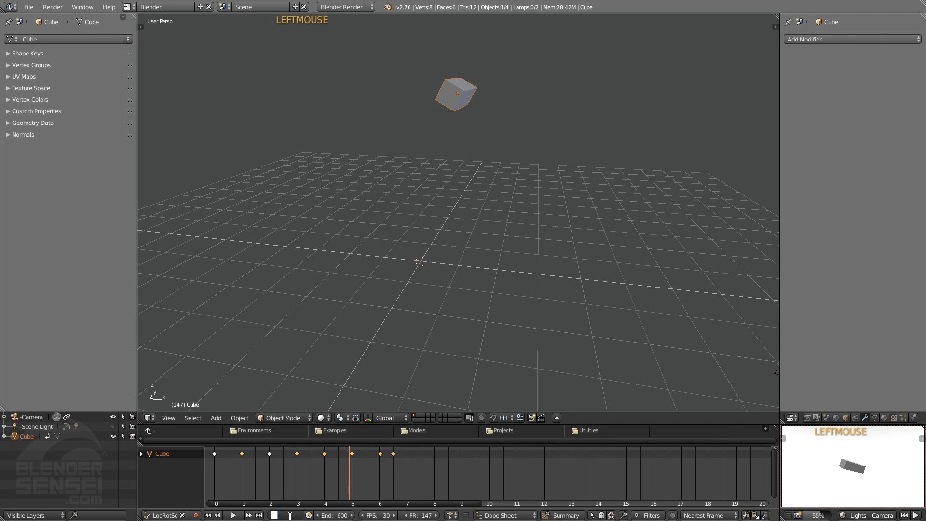
pyautogui.write('0')
pyautogui.press('Return')
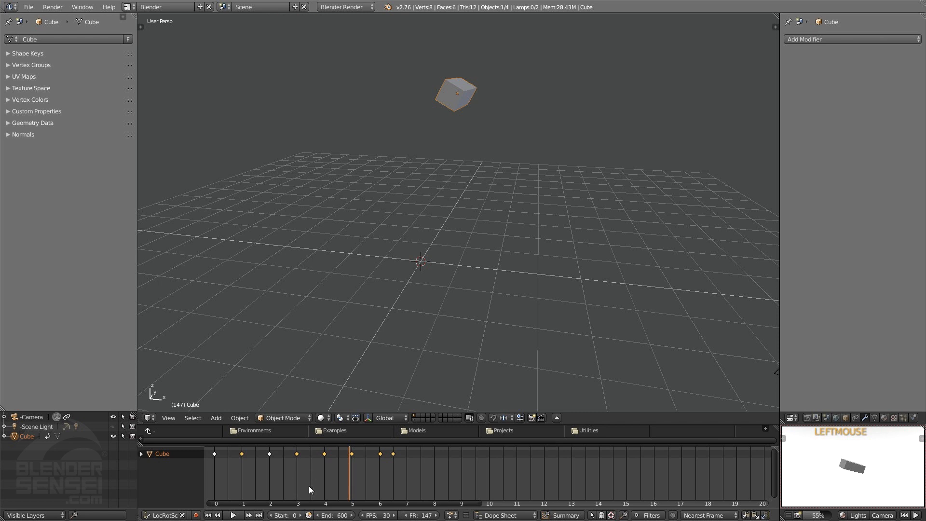
# - Go to the last keyframe at frame 195 and set the animation's end frame to 195
pyautogui.rightClick(396, 469)
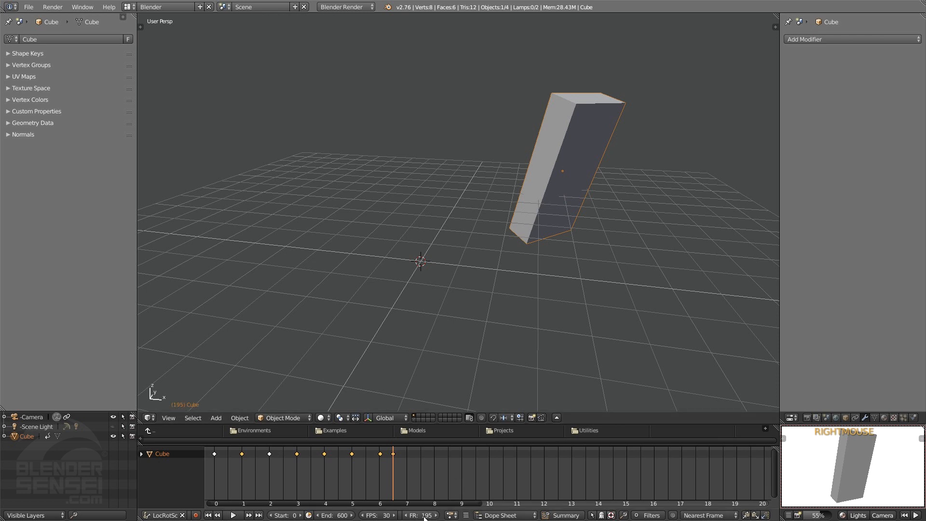
pyautogui.click(335, 515)
pyautogui.write('195')
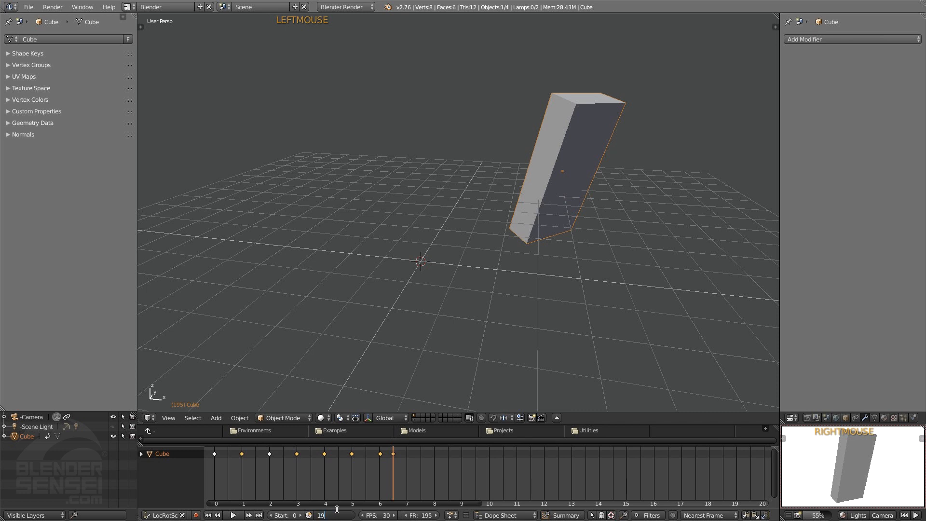
pyautogui.press('Return')
# - Play the shortened animation in a loop, stop it, and return to the first frame
pyautogui.hotkey('alt', 'a')
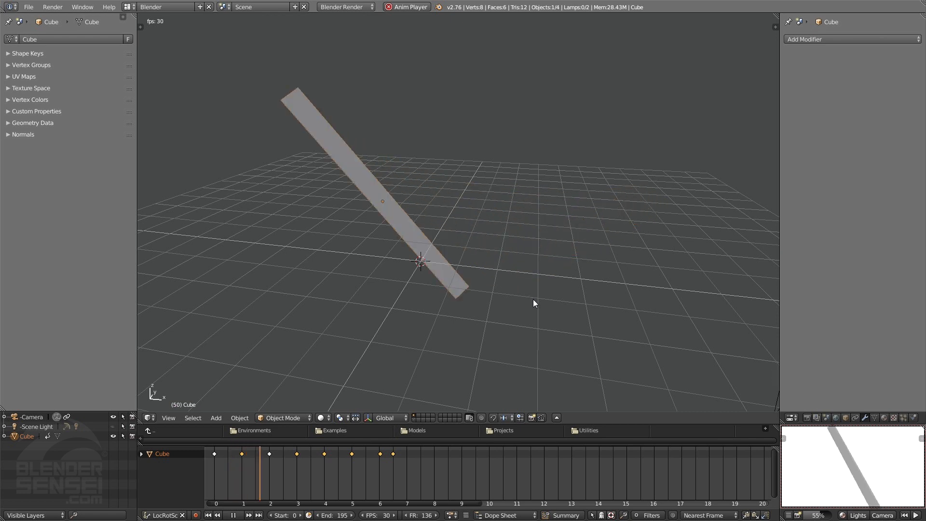
pyautogui.click(235, 515)
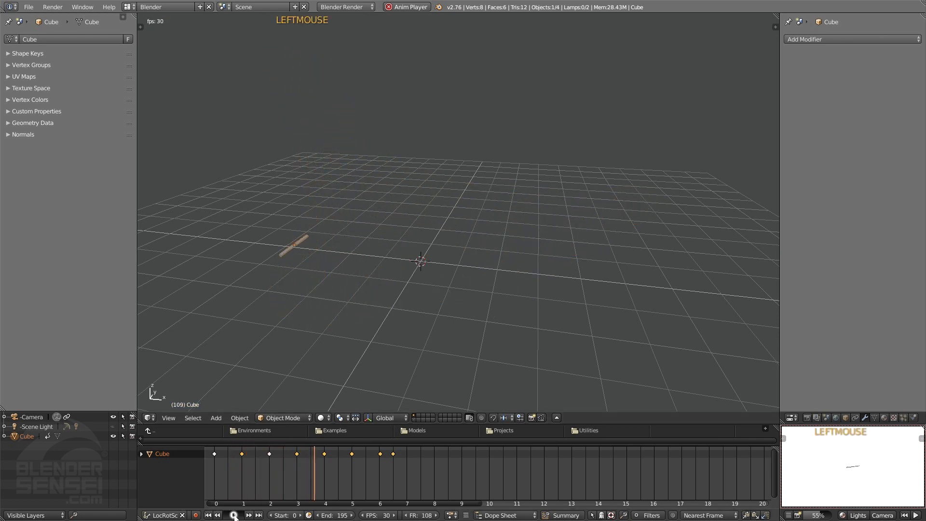
pyautogui.click(209, 515)
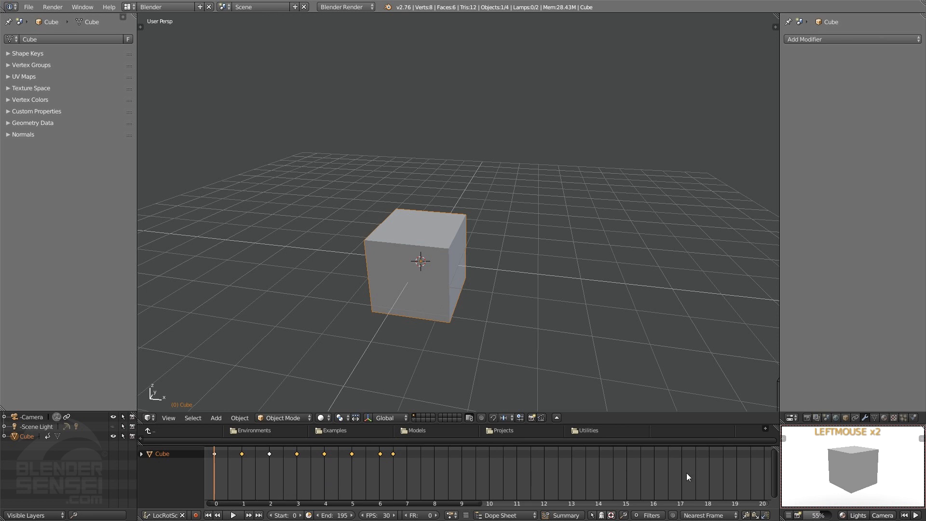
# - Set the animation's end frame back to 600
pyautogui.click(334, 515)
pyautogui.write('600')
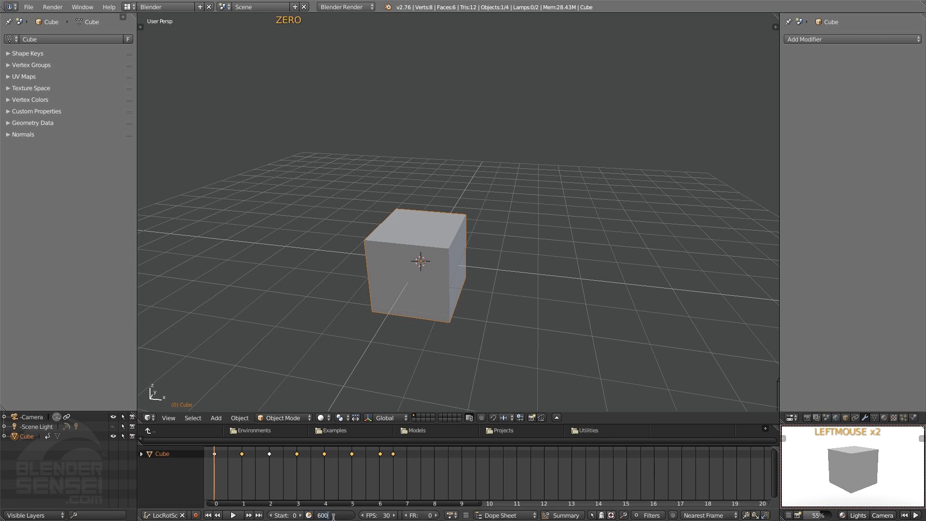
pyautogui.press('Return')
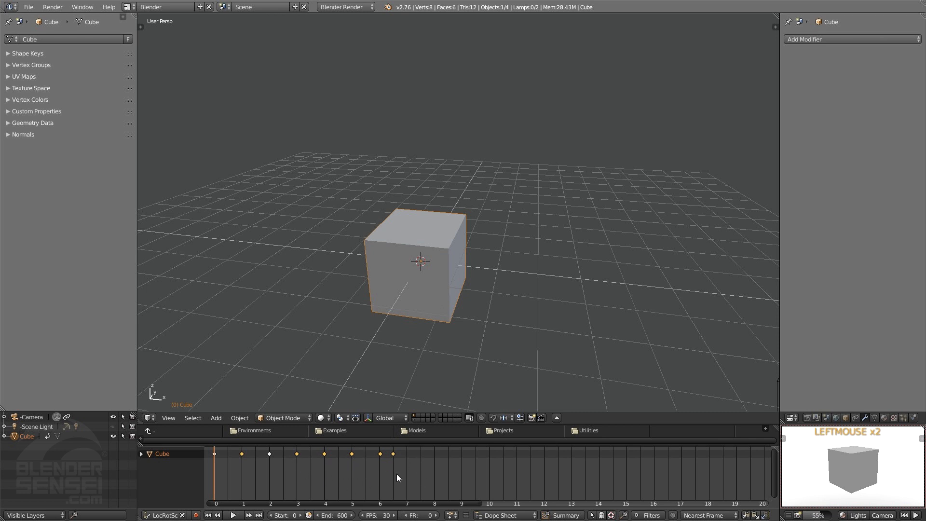
# - Turn on the preview range, go to the keyframes at frames 120 and 195, and set the preview start frame to 120
pyautogui.click(309, 516)
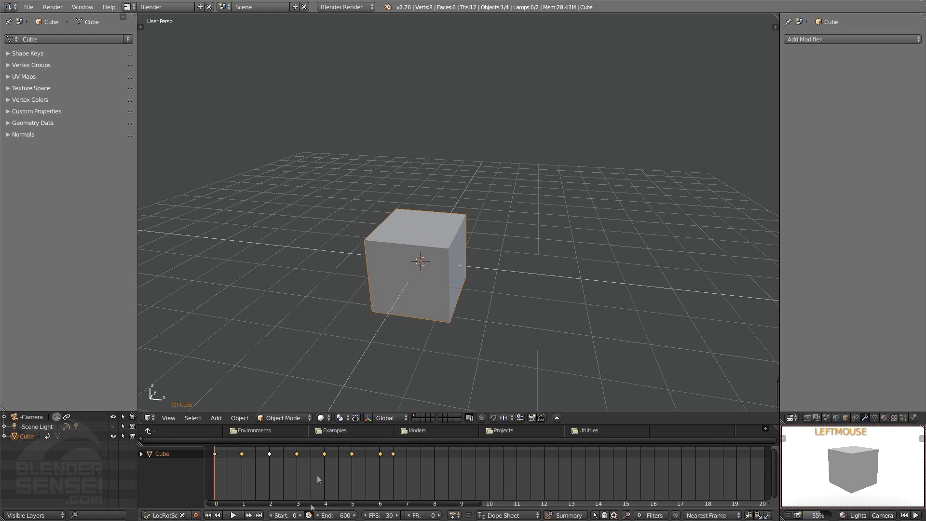
pyautogui.moveTo(329, 457); pyautogui.dragTo(324, 460, button='right')
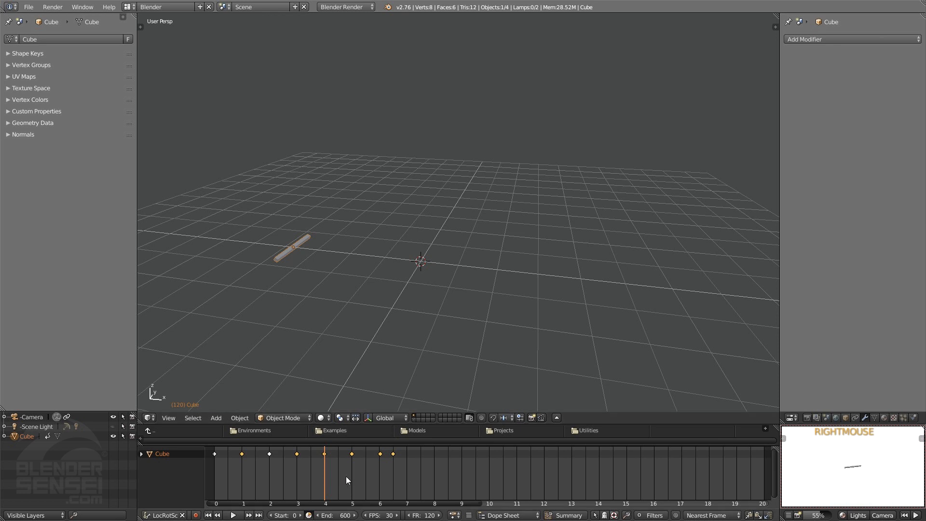
pyautogui.click(394, 477)
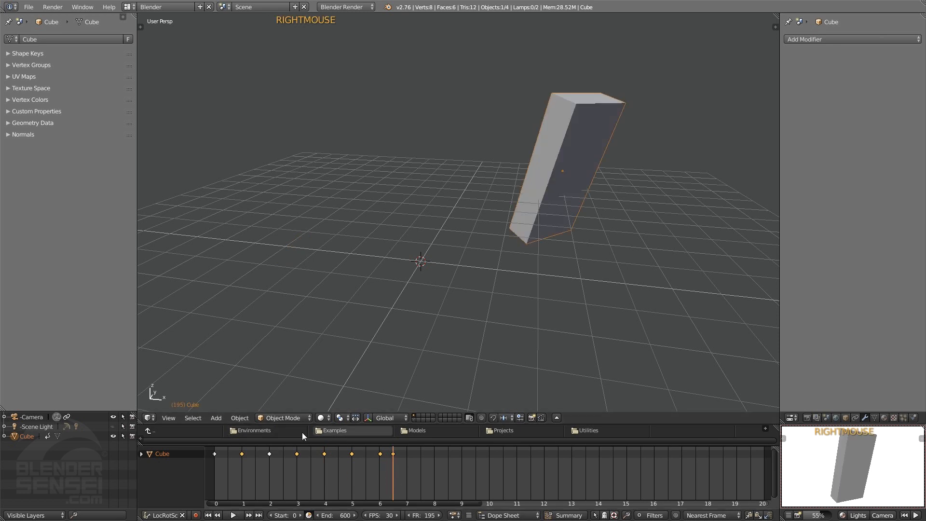
pyautogui.click(290, 514)
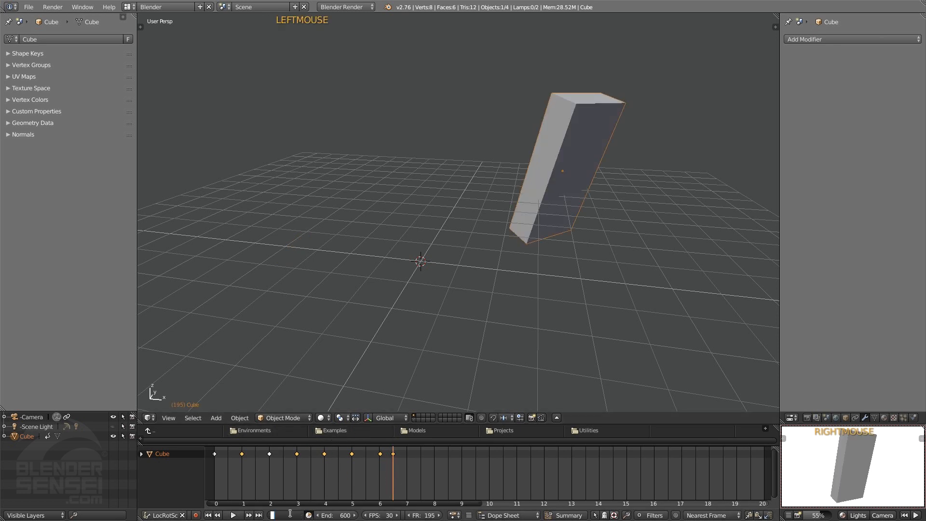
pyautogui.write('120')
pyautogui.press('Return')
# - Set the preview end frame to 195, and adjust the preview range to run from frame 117 to 198
pyautogui.click(341, 516)
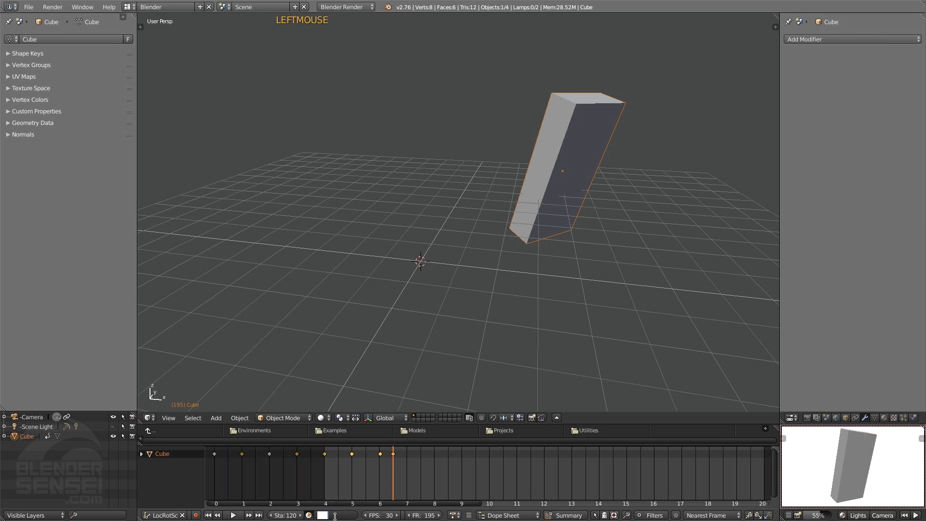
pyautogui.write('195')
pyautogui.press('Return')
pyautogui.moveTo(340, 516)
pyautogui.mouseDown()
pyautogui.moveTo(279, 516)
pyautogui.moveTo(333, 516)
pyautogui.mouseUp()
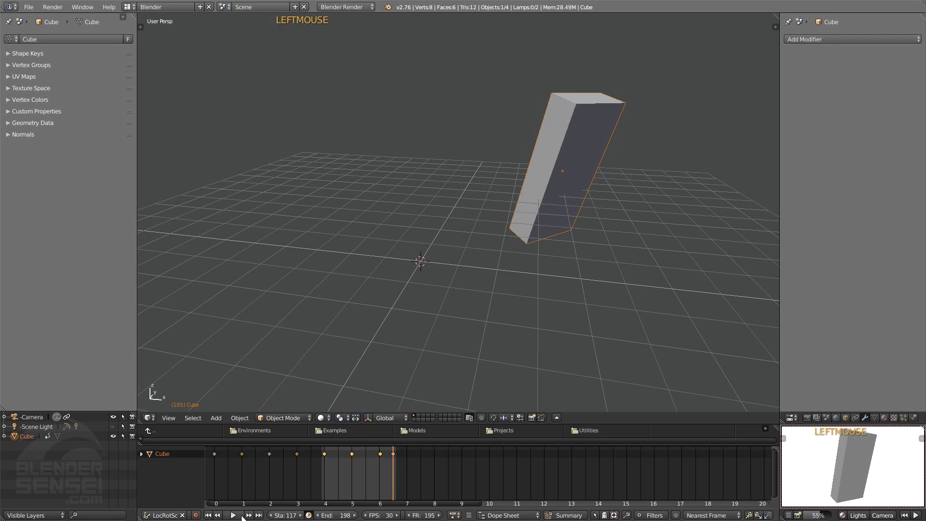
# - Play the preview range in a loop, stop playback around frame 135, and turn the preview range off
pyautogui.click(234, 515)
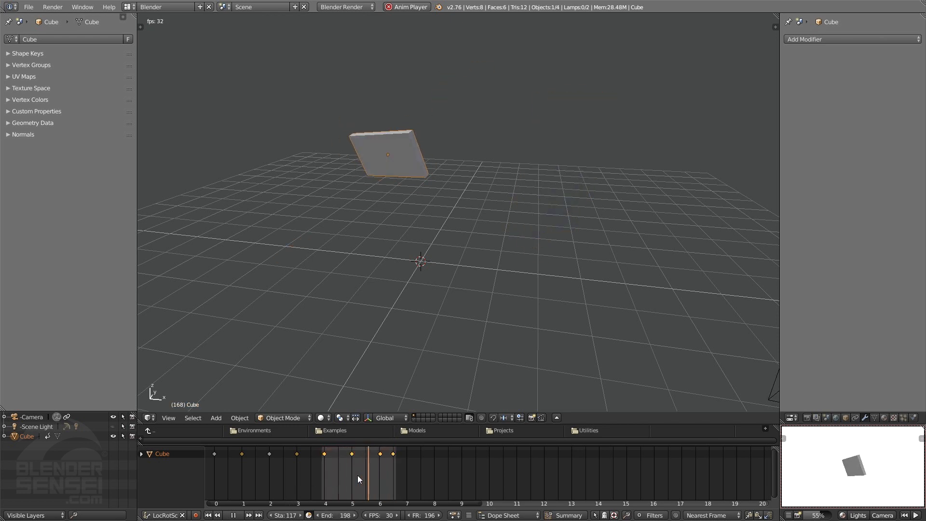
pyautogui.click(338, 463)
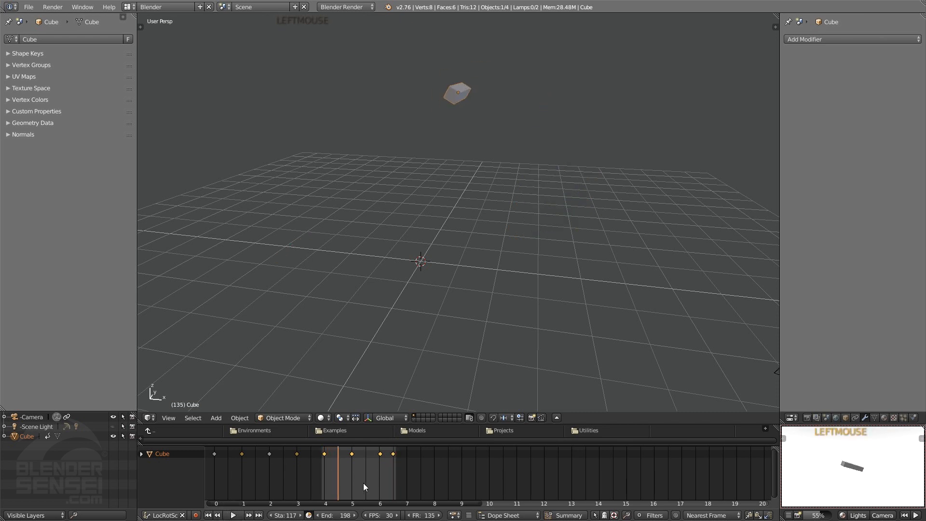
pyautogui.click(309, 515)
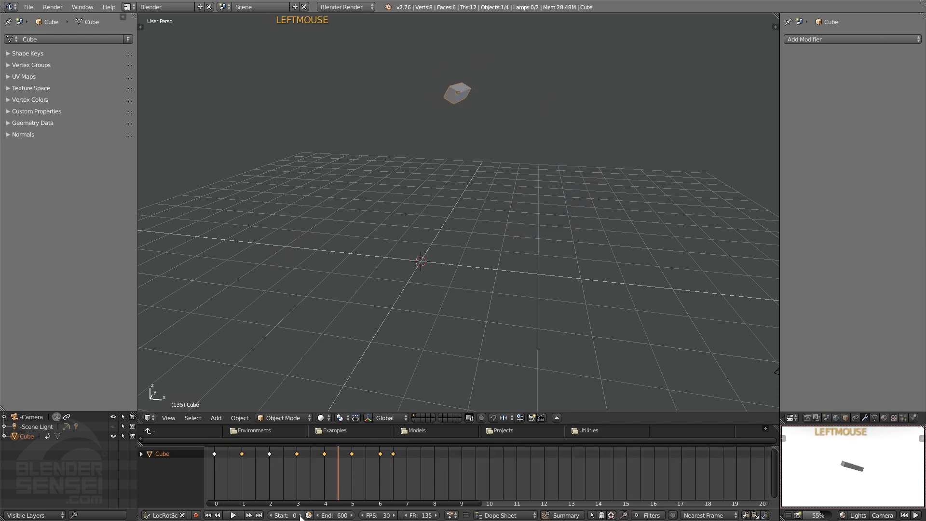
# - Return to the first frame, play the full animation, and stop it
pyautogui.click(208, 515)
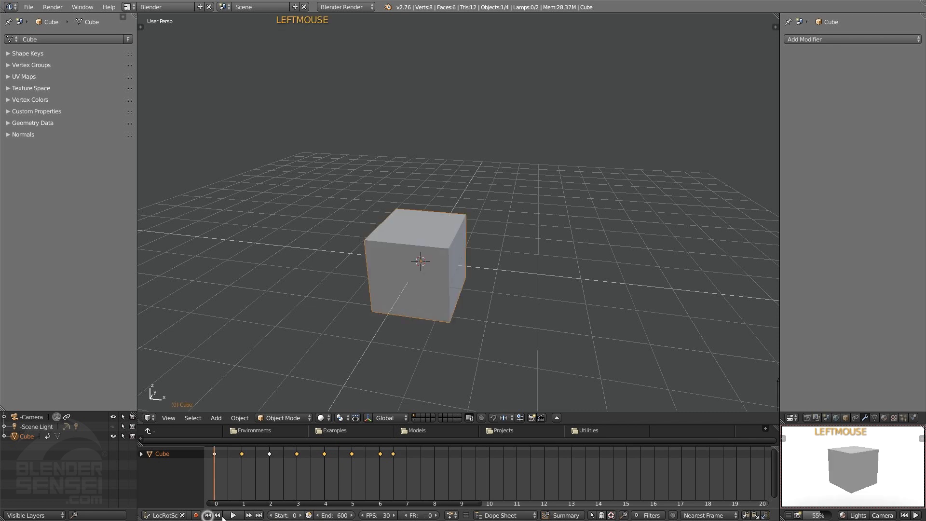
pyautogui.click(233, 515)
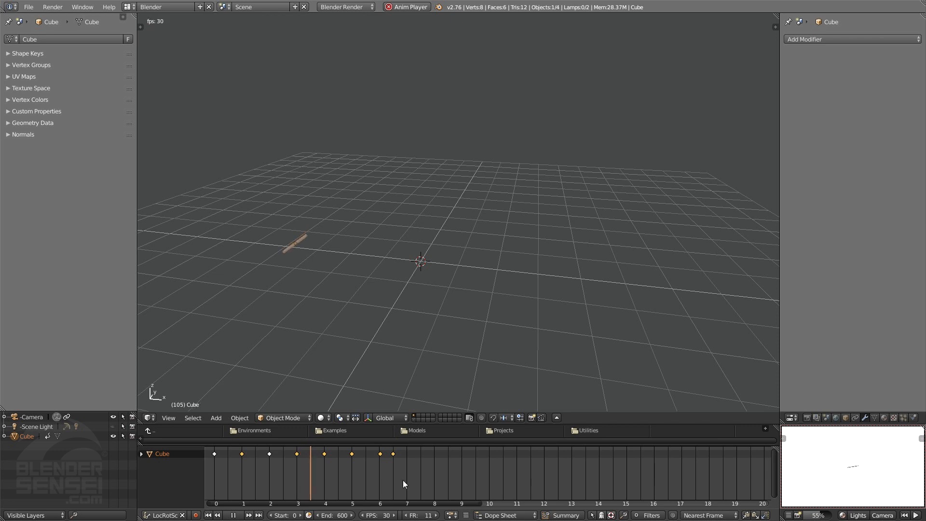
pyautogui.click(234, 516)
# - Turn the preview range back on, play and stop the looped section, and switch the preview range off again
pyautogui.click(307, 515)
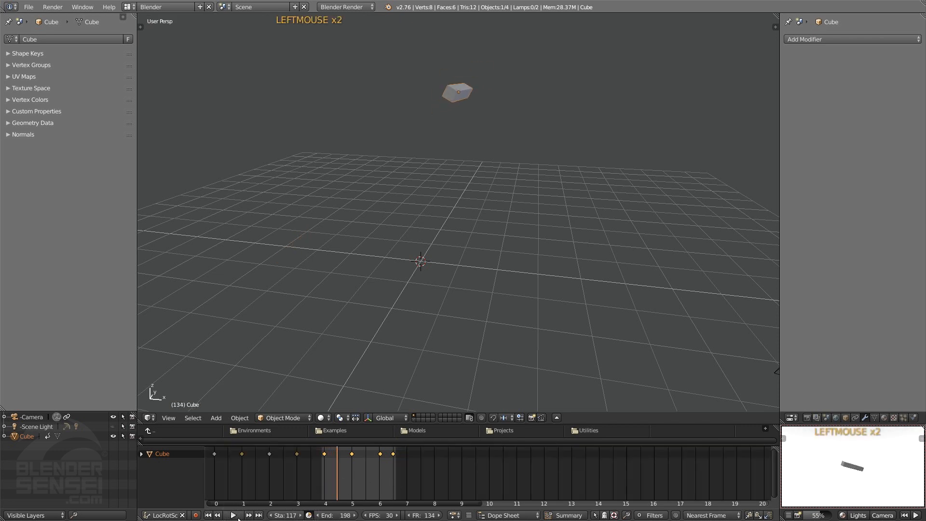
pyautogui.click(233, 515)
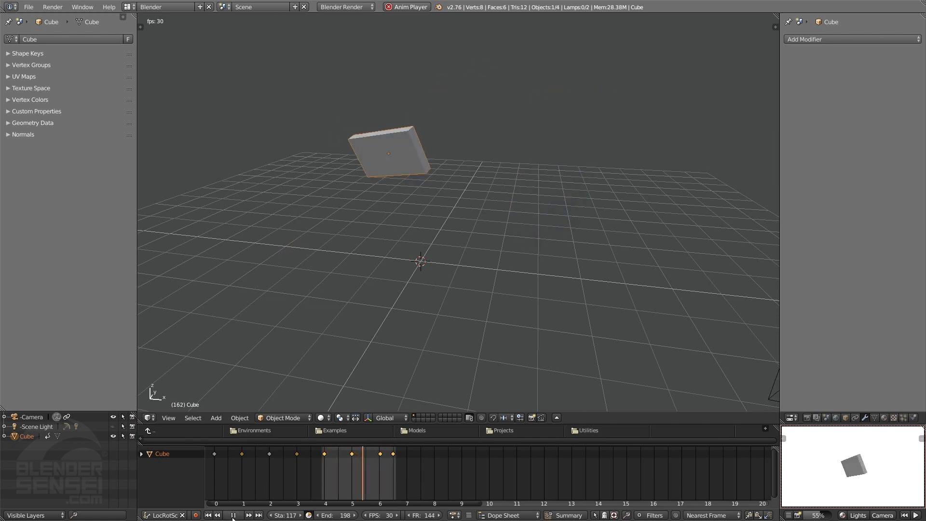
pyautogui.hotkey('alt', 'a')
pyautogui.click(309, 516)
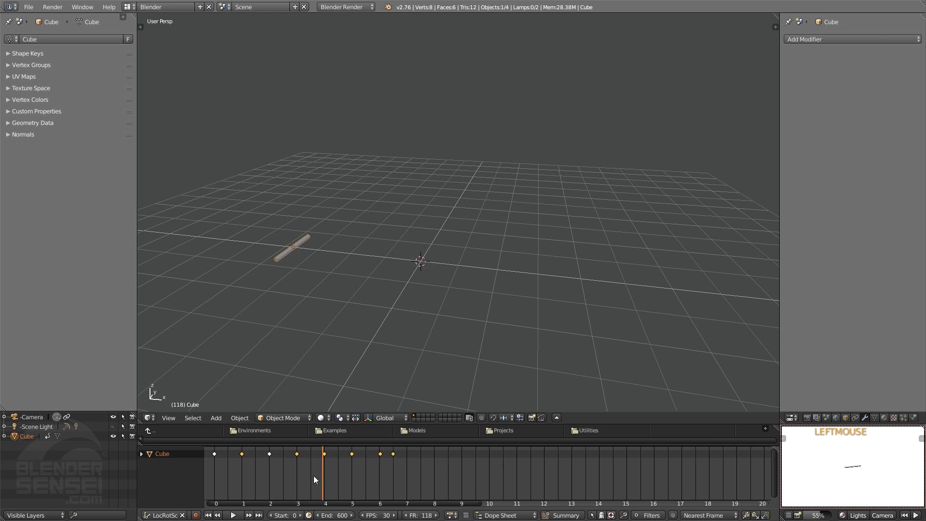
# - From the keyframe at frame 195, advance in one-second jumps, keyframing a smaller cube at frame 225 and a rotated one at frame 255
pyautogui.moveTo(314, 475); pyautogui.dragTo(401, 476, button='right')
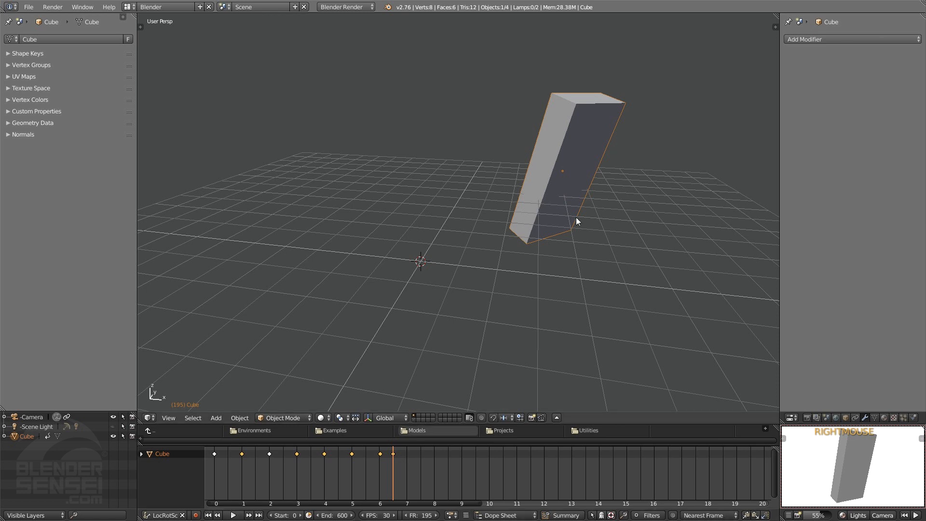
pyautogui.press('f')
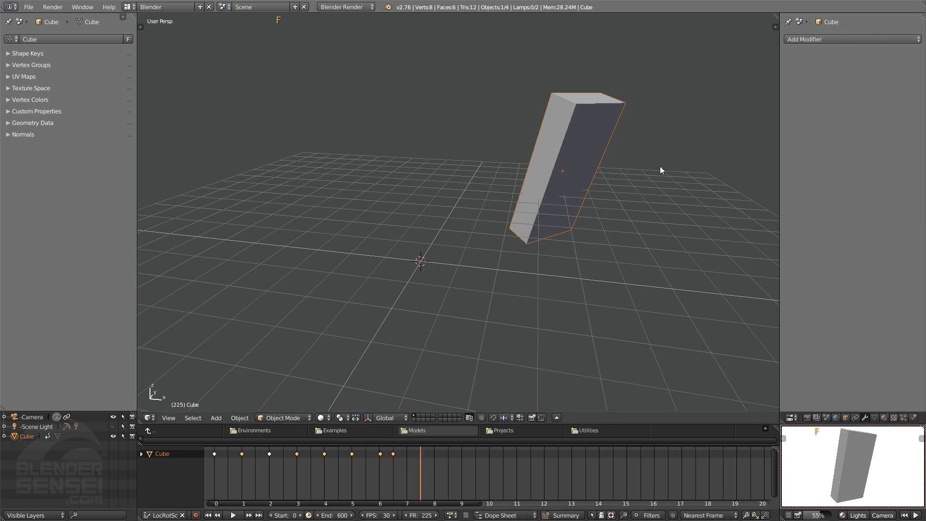
pyautogui.press('r')
pyautogui.click(594, 202)
pyautogui.press('f')
pyautogui.press('r')
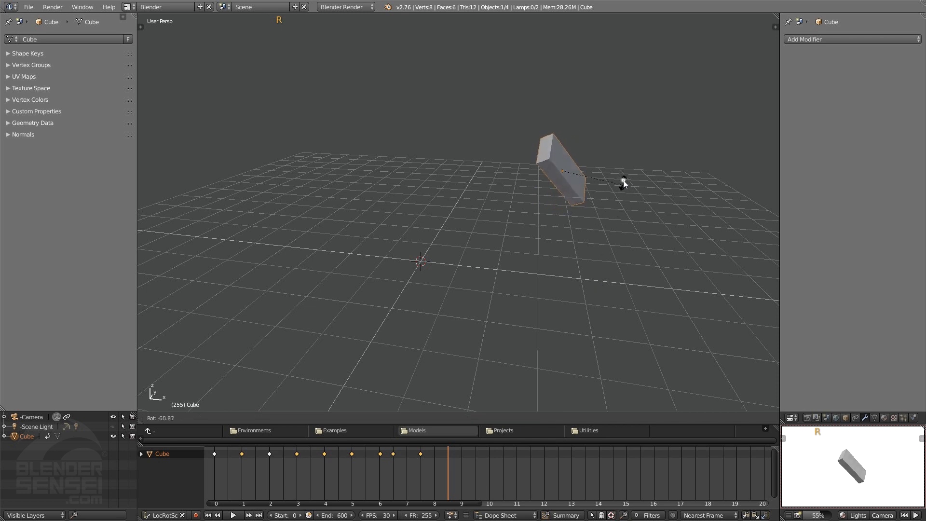
pyautogui.click(624, 183)
pyautogui.press('f')
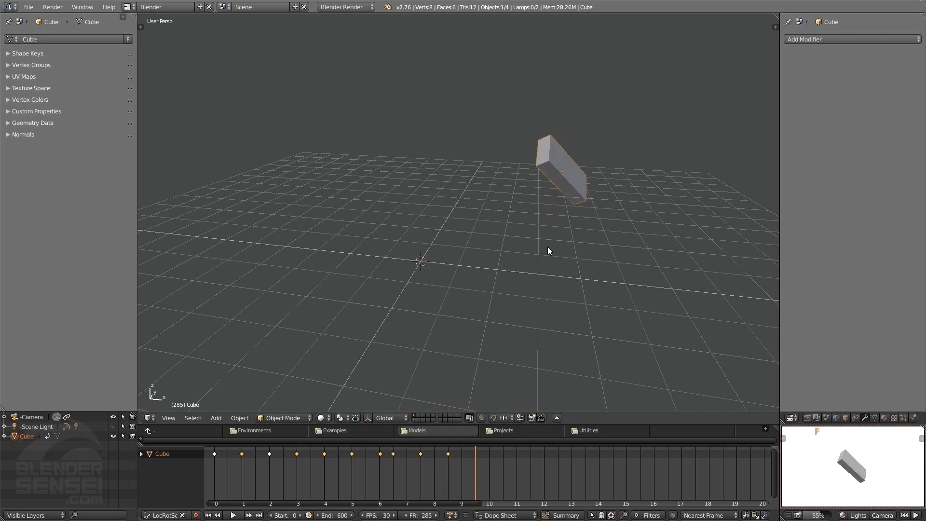
# - Undo the scaling, rotation and keyframes added to the cube after frame 195
pyautogui.hotkey('ctrl', 'z')
pyautogui.hotkey('ctrl', 'z')
pyautogui.hotkey('ctrl', 'z')
pyautogui.hotkey('ctrl', 'z')
pyautogui.hotkey('ctrl', 'z')
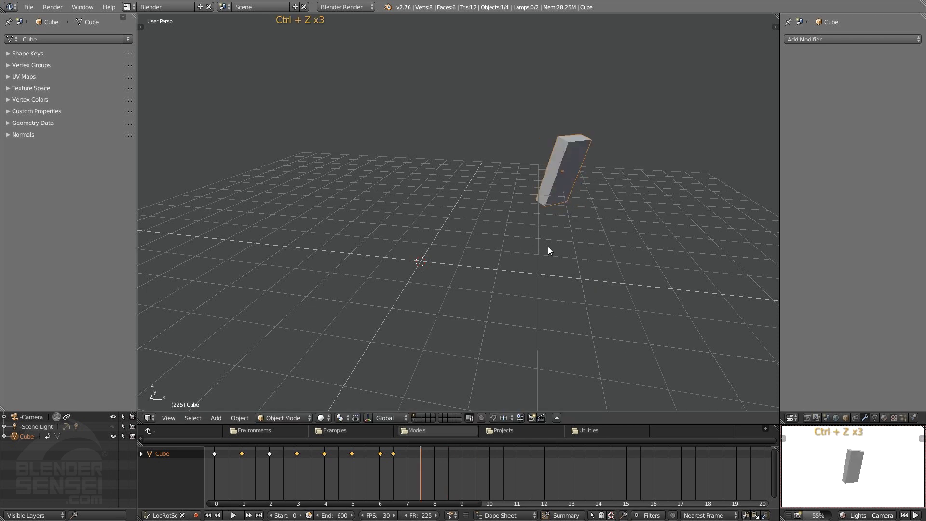
pyautogui.hotkey('ctrl', 'z')
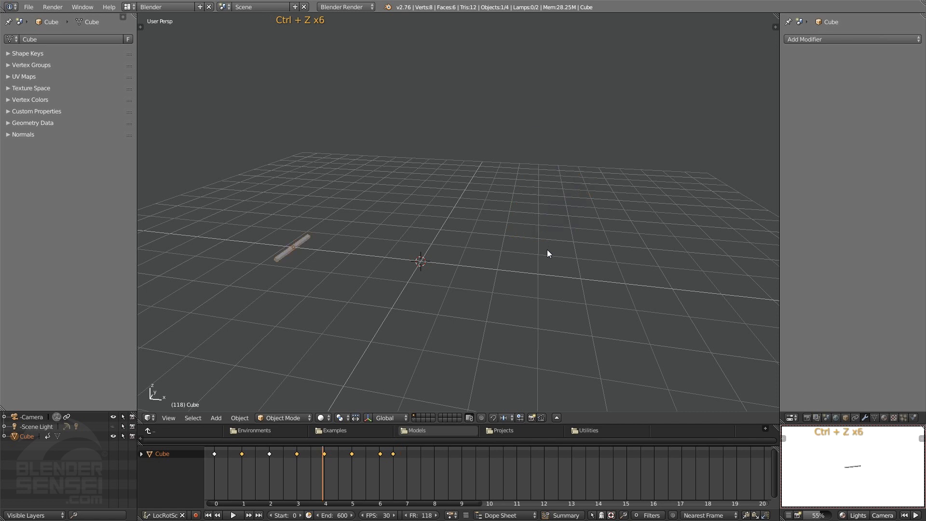
# - Go to frame 210 and set the frame rate to 5 FPS
pyautogui.moveTo(402, 475); pyautogui.dragTo(409, 476, button='right')
pyautogui.press('Escape')
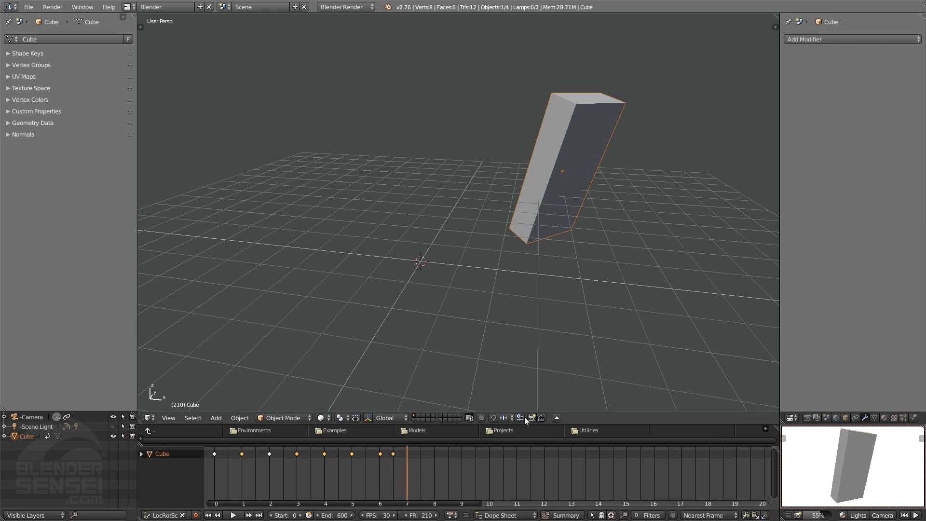
pyautogui.click(381, 516)
pyautogui.write('5')
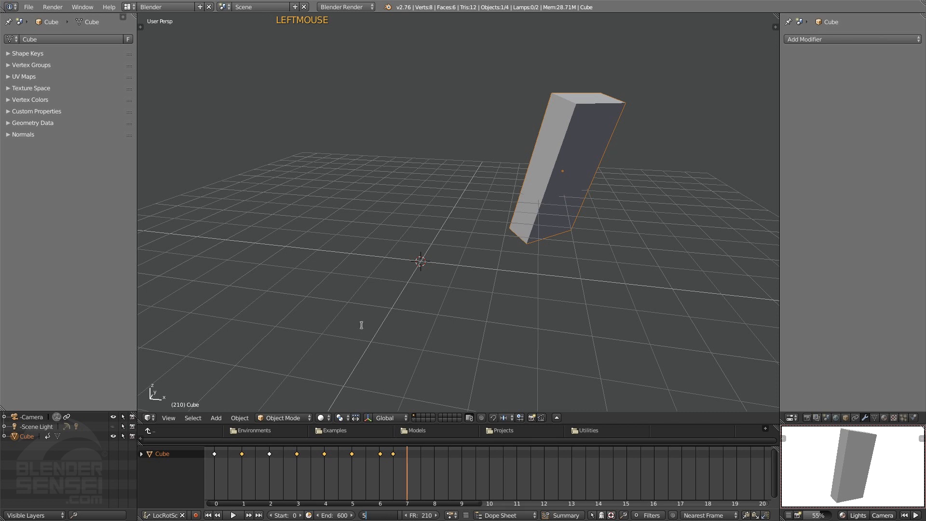
pyautogui.press('Return')
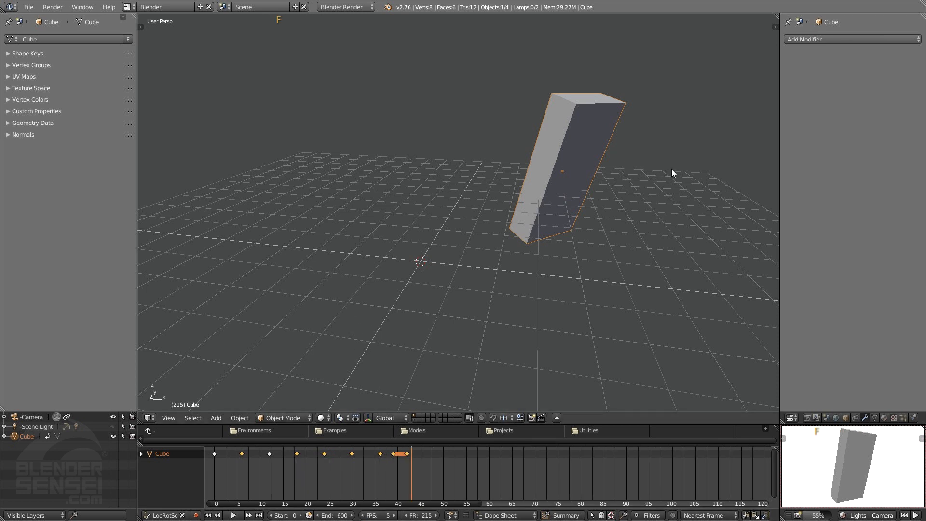
# - Scale the cube down at frame 215 and rotate it at frame 220, keyframing each pose
pyautogui.press('s')
pyautogui.click(581, 196)
pyautogui.press('r')
pyautogui.click(612, 186)
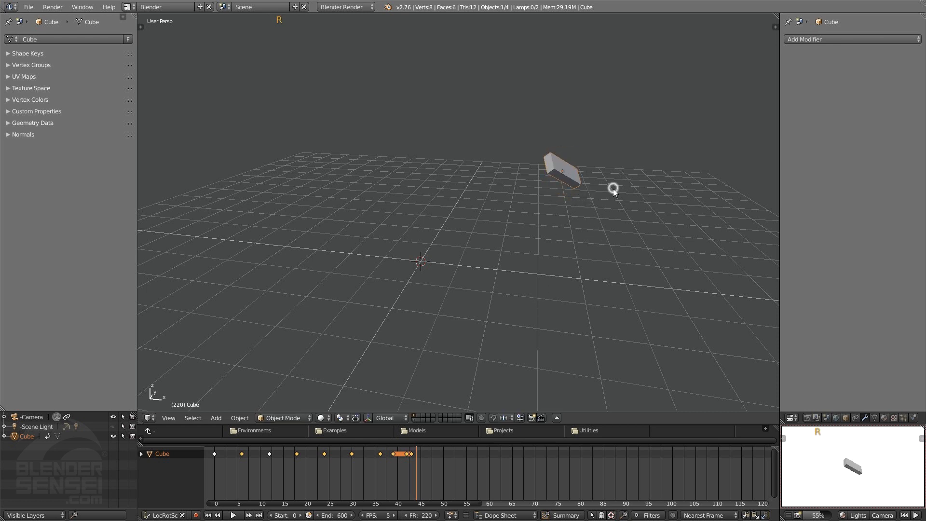
# - Advance five frames and move the cube across to the far left area of the grid
pyautogui.press('Right')
pyautogui.press('Right')
pyautogui.press('Right')
pyautogui.press('Right')
pyautogui.press('Right')
pyautogui.press('g')
pyautogui.click(386, 164)
# - Advance another five frames and rotate the cube at its new location
pyautogui.press('Right')
pyautogui.press('Right')
pyautogui.press('Right')
pyautogui.press('Right')
pyautogui.press('Right')
pyautogui.press('r')
pyautogui.click(382, 144)
# - Keyframe the rotated cube, scale it down, and continue keyframing every five frames through frame 240, ending at frame 245
pyautogui.press('f')
pyautogui.press('s')
pyautogui.click(380, 142)
pyautogui.press('f')
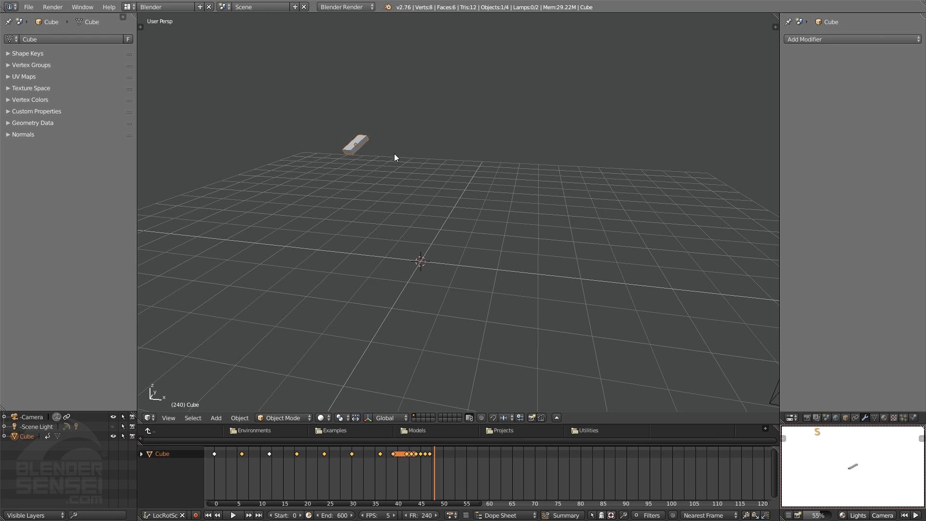
pyautogui.press('f')
pyautogui.press('Right')
pyautogui.press('Right')
pyautogui.press('Right')
pyautogui.press('Right')
pyautogui.press('Right')
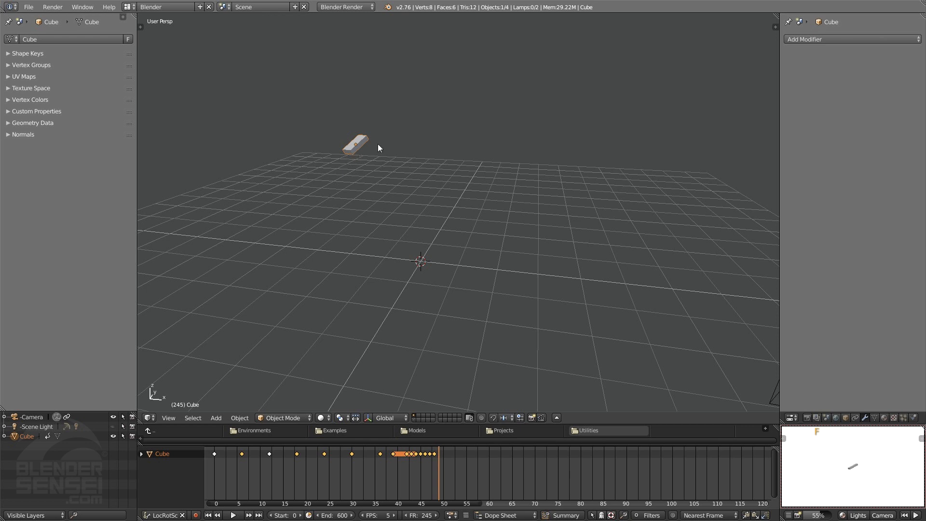
# - Set the frame rate back to 30 FPS and go to the keyframe at frame 195
pyautogui.click(376, 515)
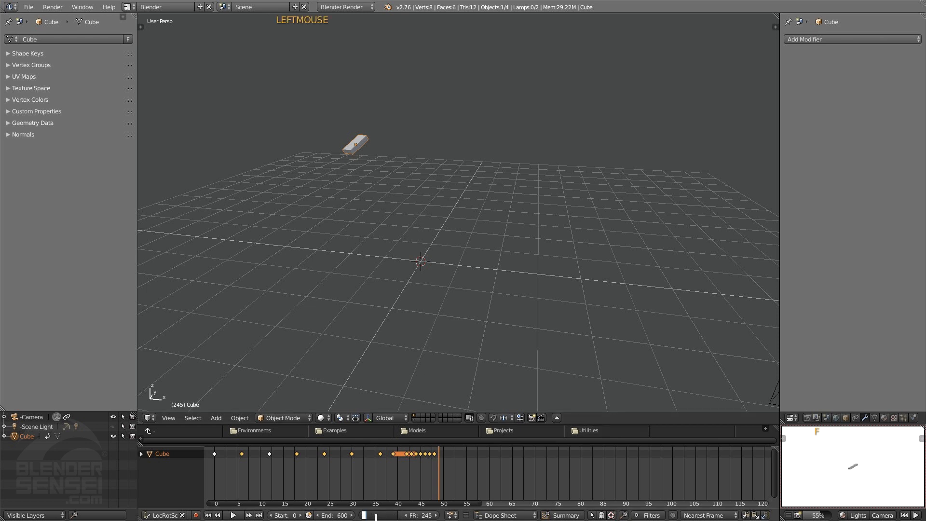
pyautogui.press('Return')
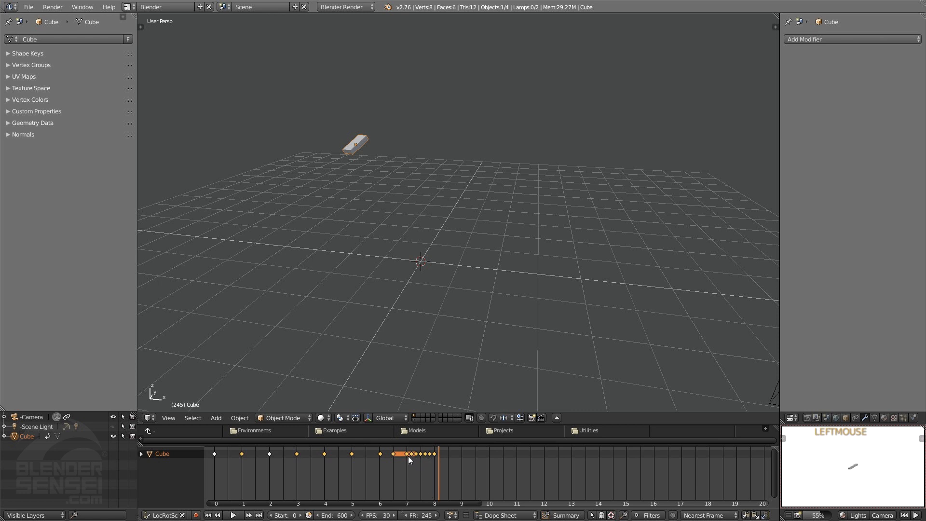
pyautogui.rightClick(393, 479)
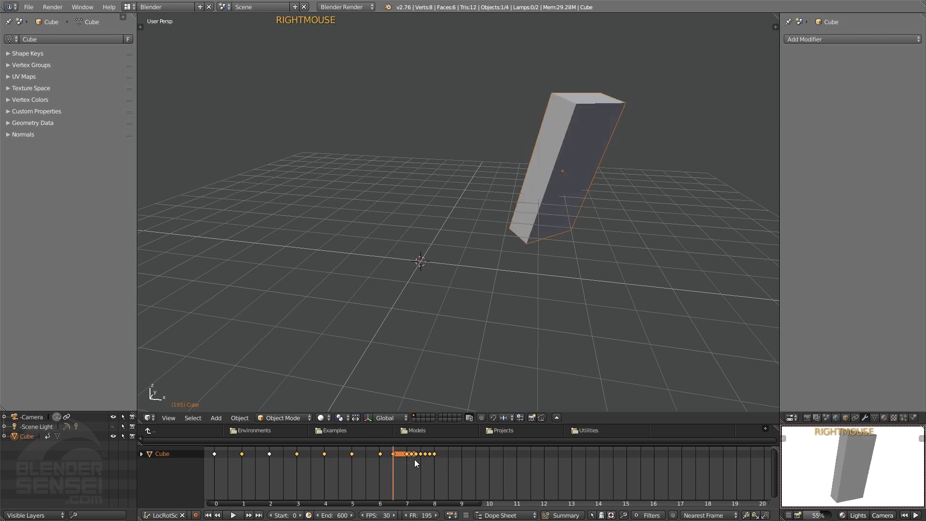
# - Play the closely spaced keyframes, replay them from frame 220, and stop playback
pyautogui.click(234, 516)
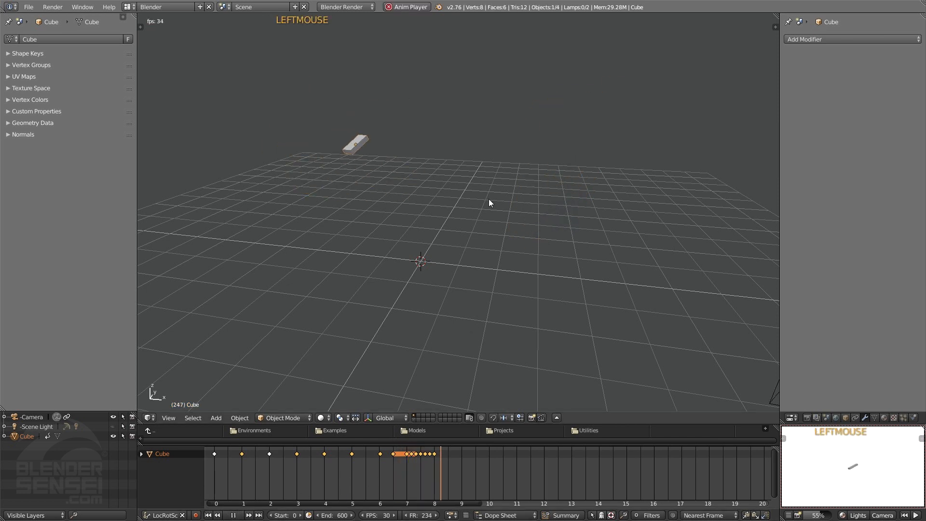
pyautogui.rightClick(420, 468)
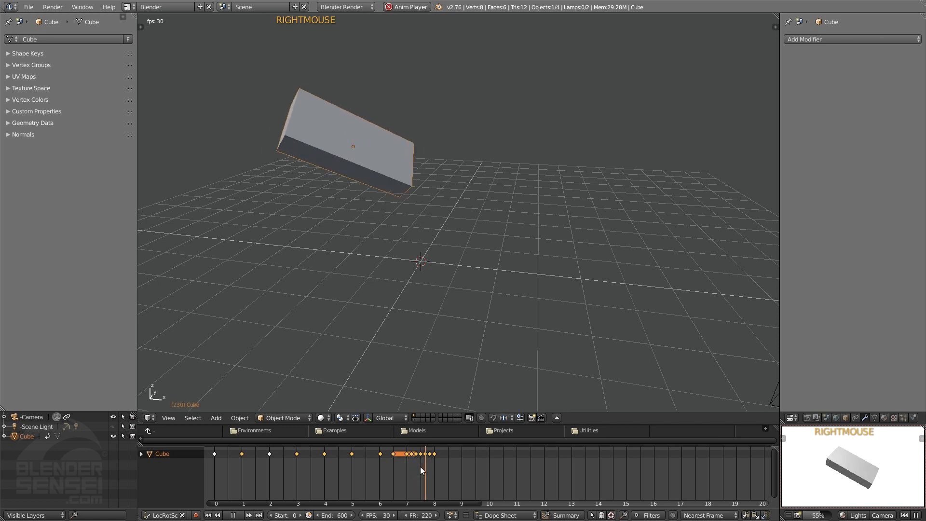
pyautogui.click(233, 516)
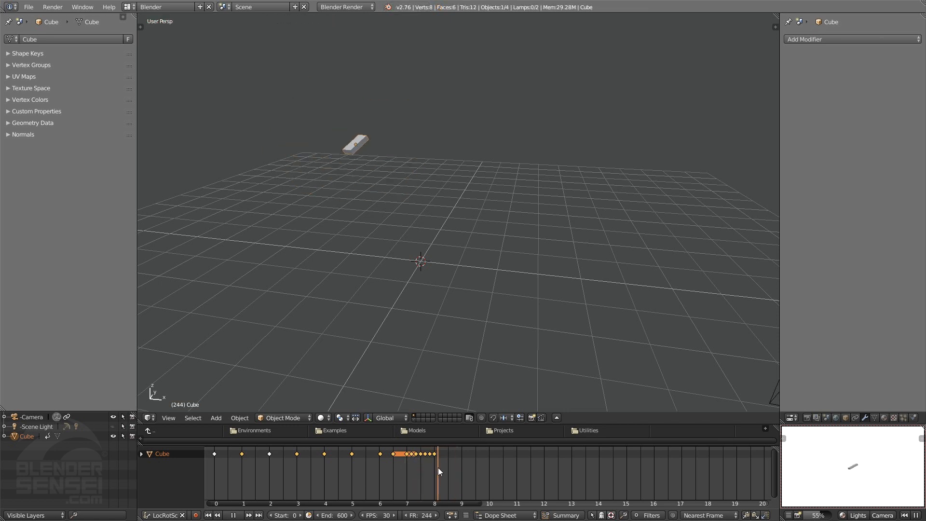
# - Go to the last keyframe at frame 240 and set the frame rate to 60 FPS
pyautogui.moveTo(438, 467); pyautogui.dragTo(435, 467, button='right')
pyautogui.click(375, 515)
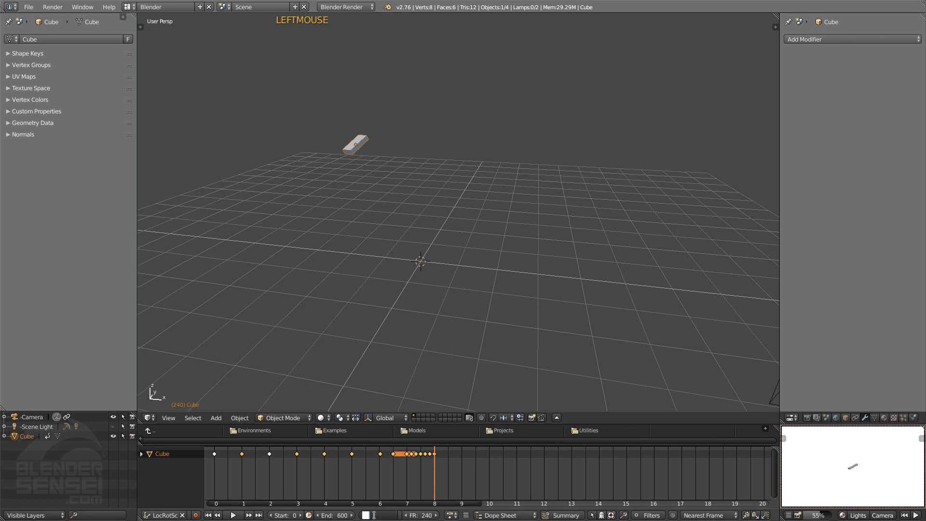
pyautogui.write('60')
pyautogui.press('Return')
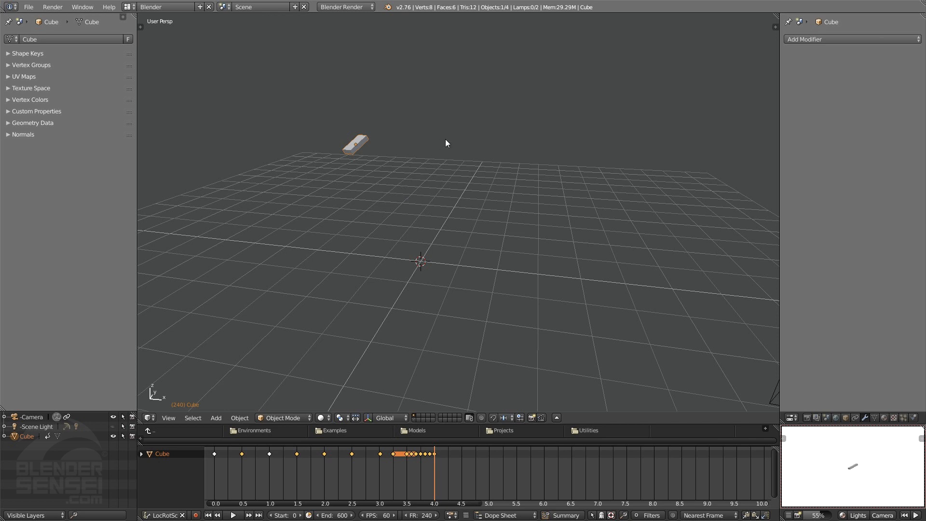
# - Jump ahead one second to frame 300 and scale the cube up
pyautogui.press('Up')
pyautogui.press('s')
pyautogui.click(585, 81)
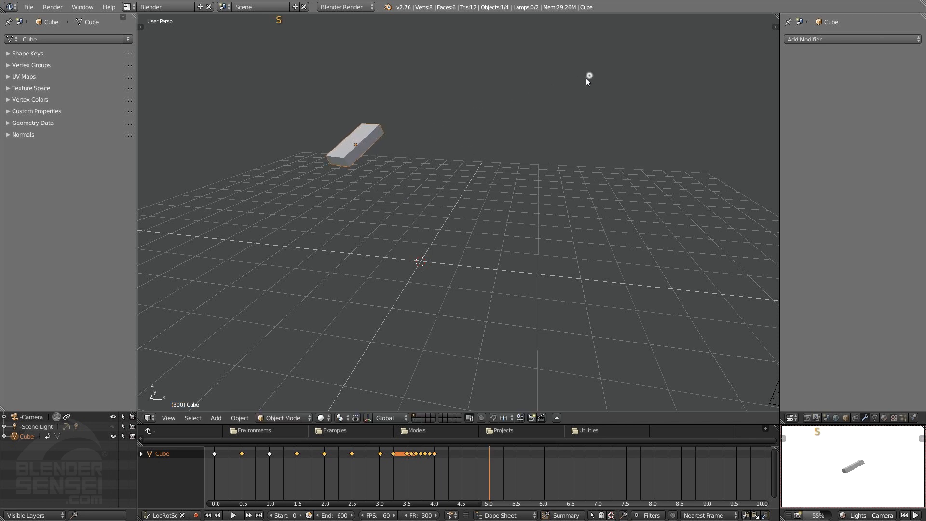
# - At frame 300, move and rotate the cube, finishing with a move along the global Y axis toward the viewer
pyautogui.press('g')
pyautogui.click(700, 143)
pyautogui.press('r')
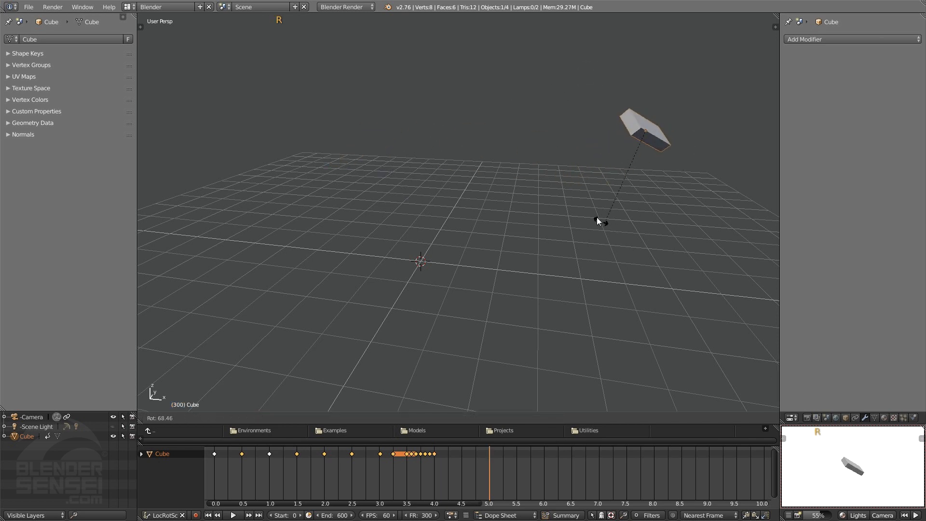
pyautogui.click(604, 209)
pyautogui.press('g')
pyautogui.middleClick(655, 198)
pyautogui.click(645, 248)
pyautogui.press('g')
pyautogui.middleClick(659, 289)
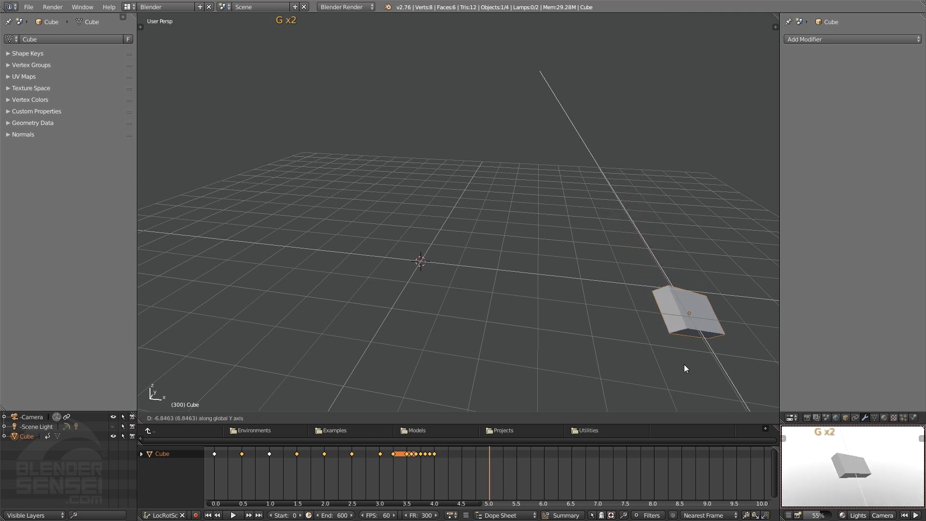
pyautogui.click(654, 347)
# - Move the cube across to the opposite side of the grid at frame 360, and jump ahead one second to frame 420
pyautogui.press('Up')
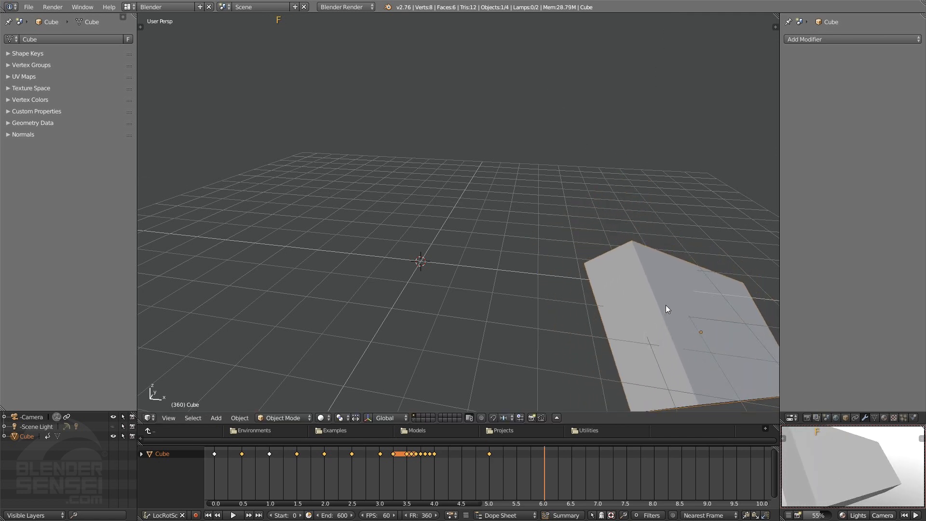
pyautogui.press('g')
pyautogui.middleClick(603, 294)
pyautogui.click(234, 215)
pyautogui.press('Up')
pyautogui.click(309, 121)
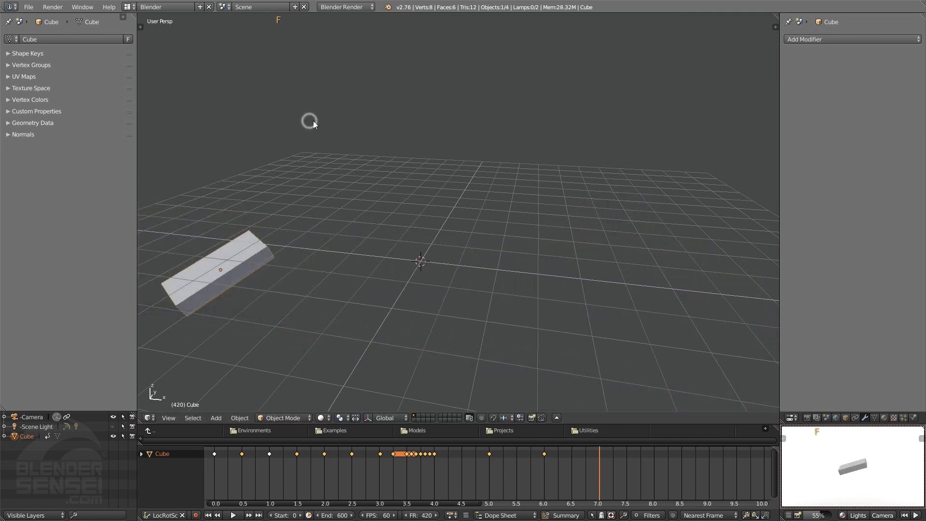
# - Set the frame rate to 30 FPS
pyautogui.click(381, 514)
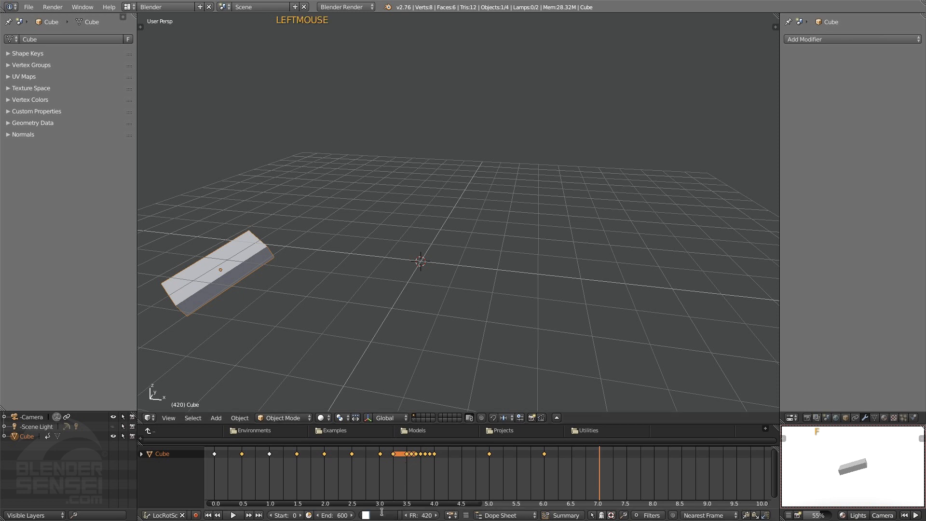
pyautogui.write('30')
pyautogui.press('Return')
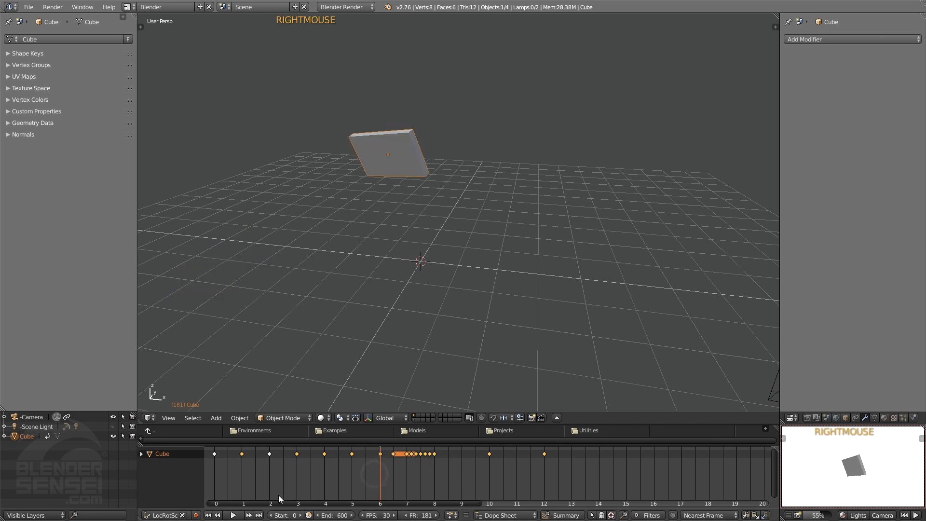
# - Play the animation from frame 181 through the last keyframes at 30 FPS and stop playback
pyautogui.click(233, 515)
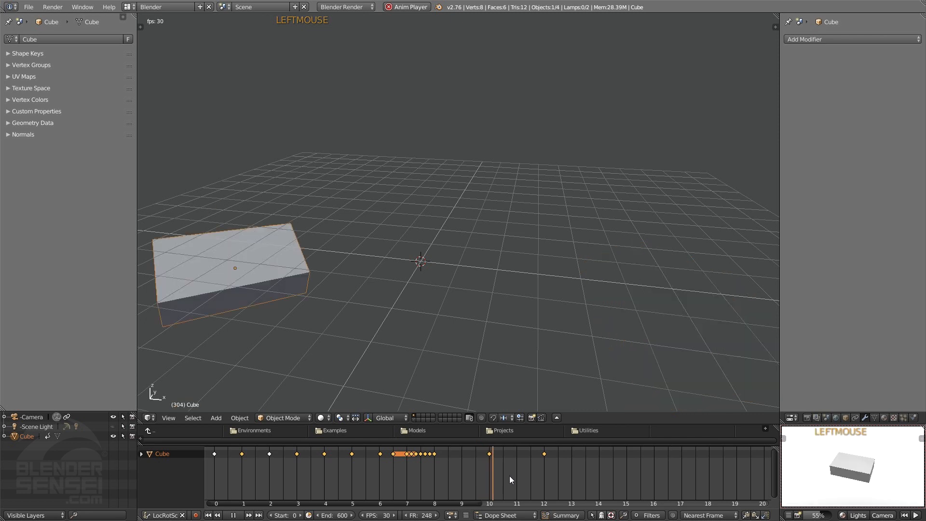
pyautogui.click(455, 458)
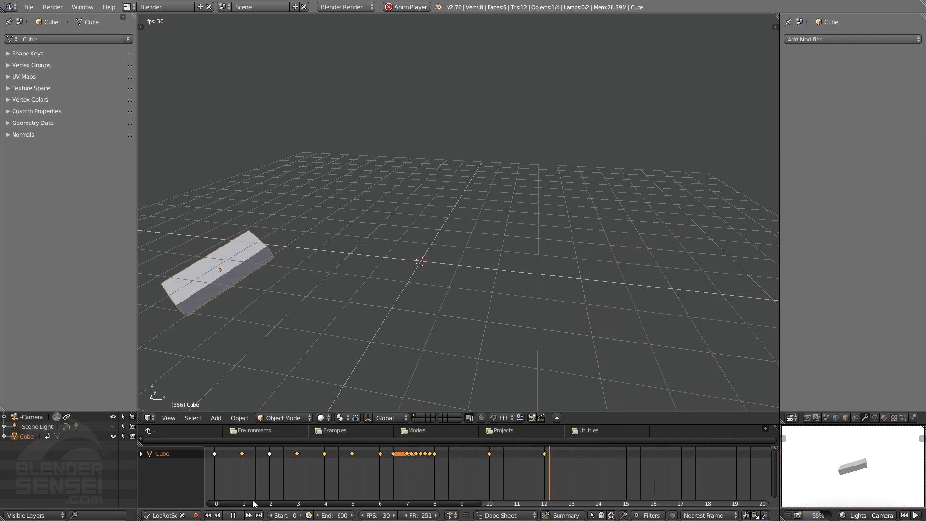
pyautogui.click(233, 515)
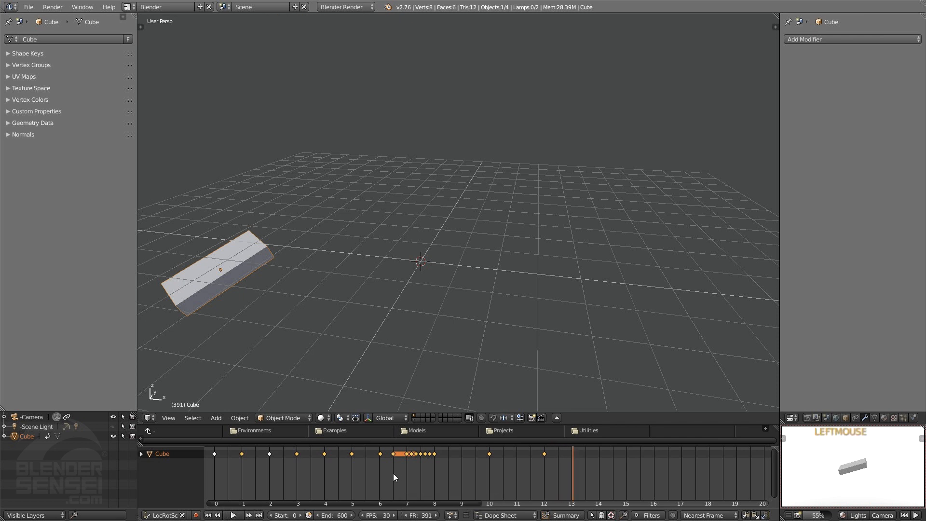
# - Check the timeline's snap options and scrub the playhead back and forth around the 13-second mark to examine snapping
pyautogui.click(401, 517)
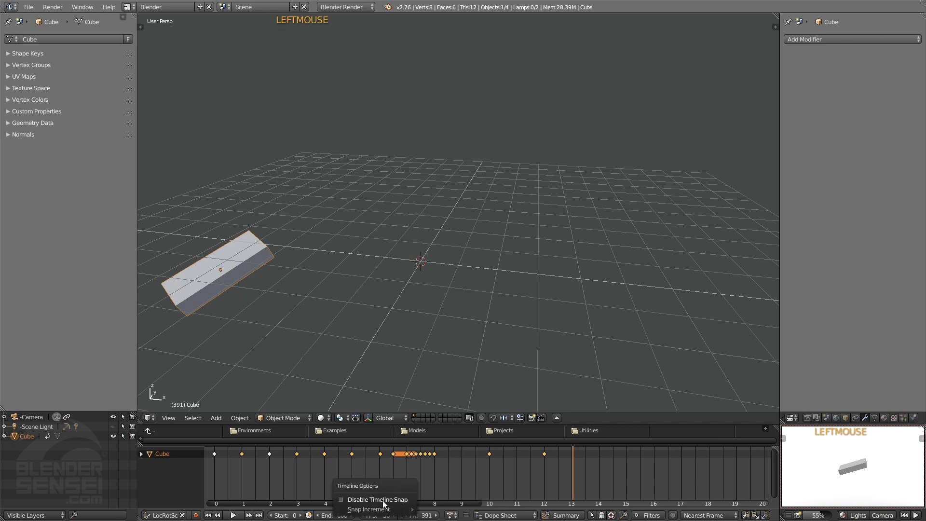
pyautogui.moveTo(377, 510)
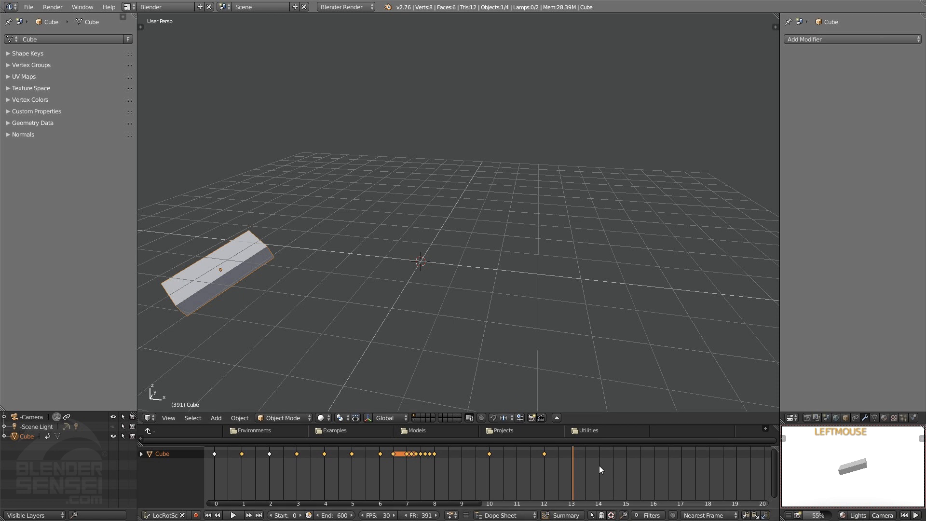
pyautogui.rightClick(576, 470)
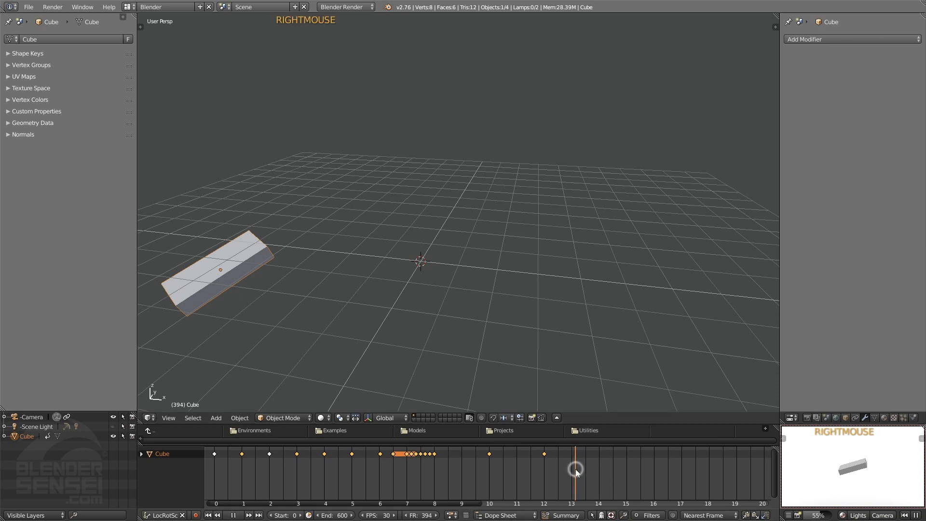
pyautogui.rightClick(593, 475)
pyautogui.rightClick(580, 474)
pyautogui.rightClick(589, 476)
pyautogui.rightClick(598, 477)
pyautogui.rightClick(579, 479)
pyautogui.rightClick(575, 481)
pyautogui.rightClick(592, 479)
pyautogui.rightClick(589, 481)
# - Place the playhead at frame 375 and scale the timing of the selected keyframes toward it
pyautogui.rightClick(558, 476)
pyautogui.press('s')
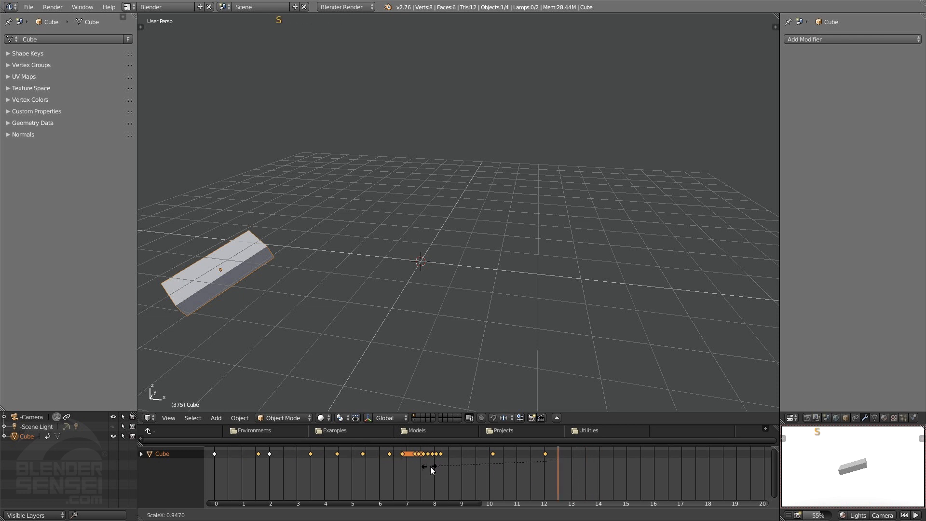
pyautogui.click(445, 468)
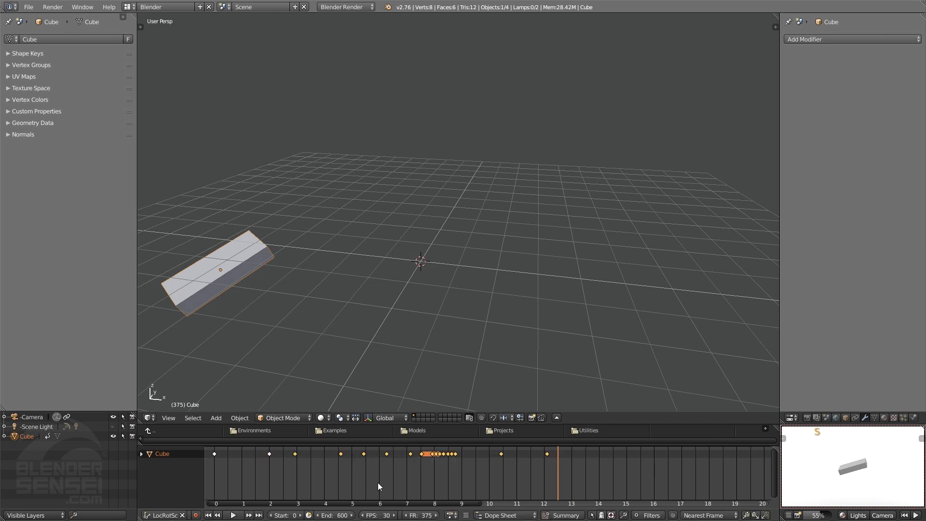
# - Scrub near the rescaled keyframes at frames 88, 226 and 214 and on to frame 391 to examine playhead snapping
pyautogui.rightClick(344, 459)
pyautogui.moveTo(348, 460); pyautogui.dragTo(297, 459, button='right')
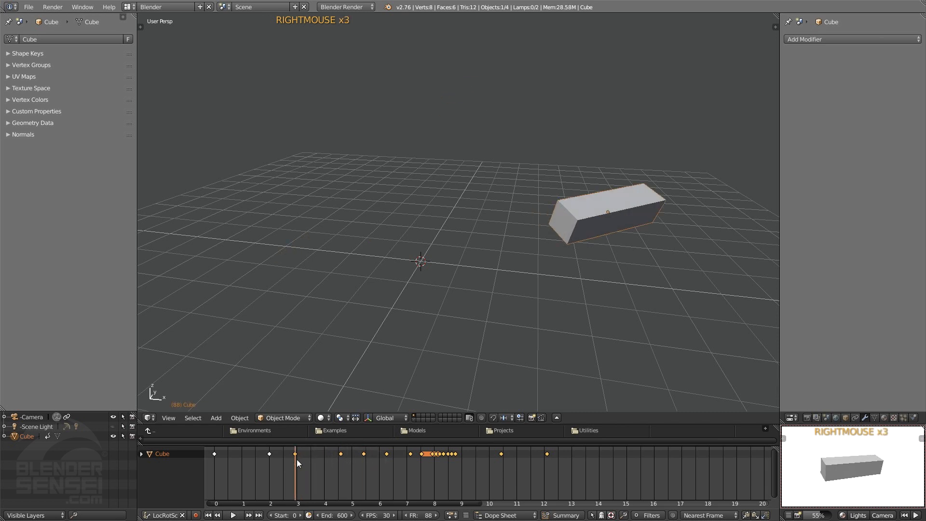
pyautogui.rightClick(412, 464)
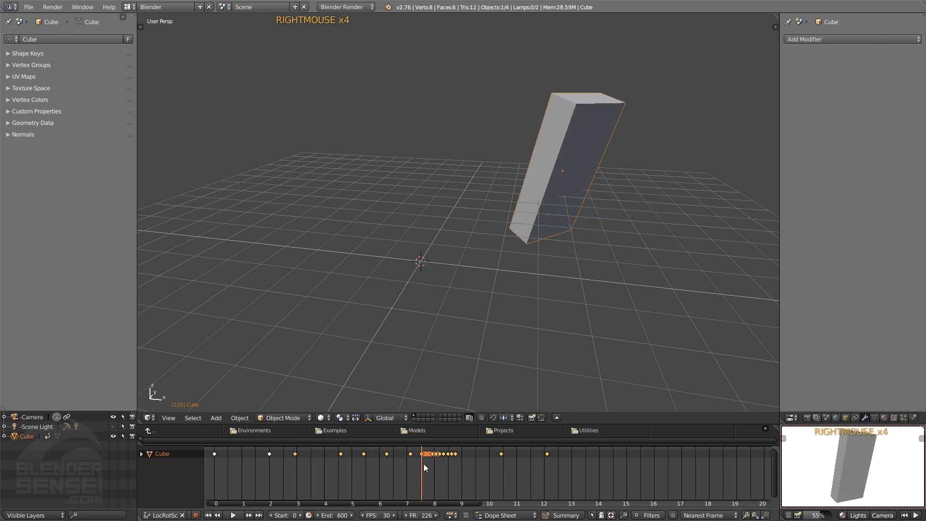
pyautogui.rightClick(414, 464)
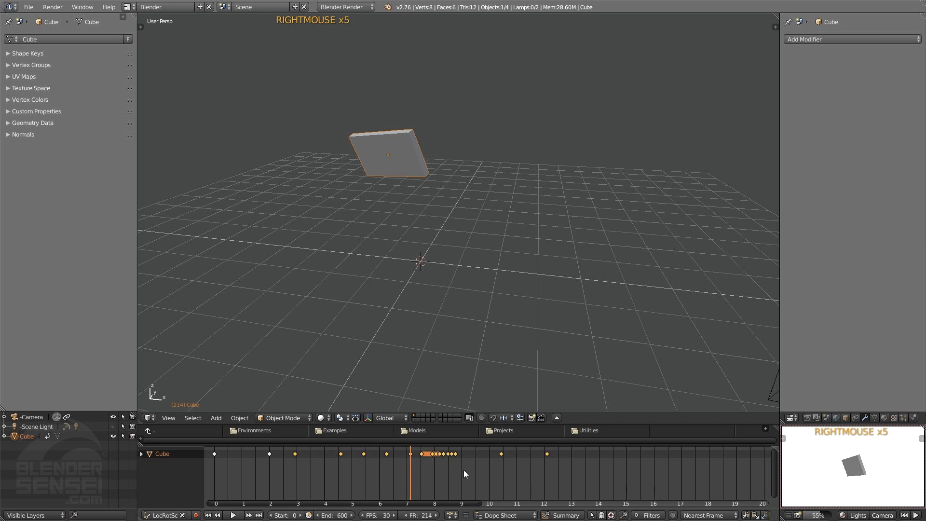
pyautogui.rightClick(479, 465)
pyautogui.rightClick(479, 465)
pyautogui.rightClick(491, 464)
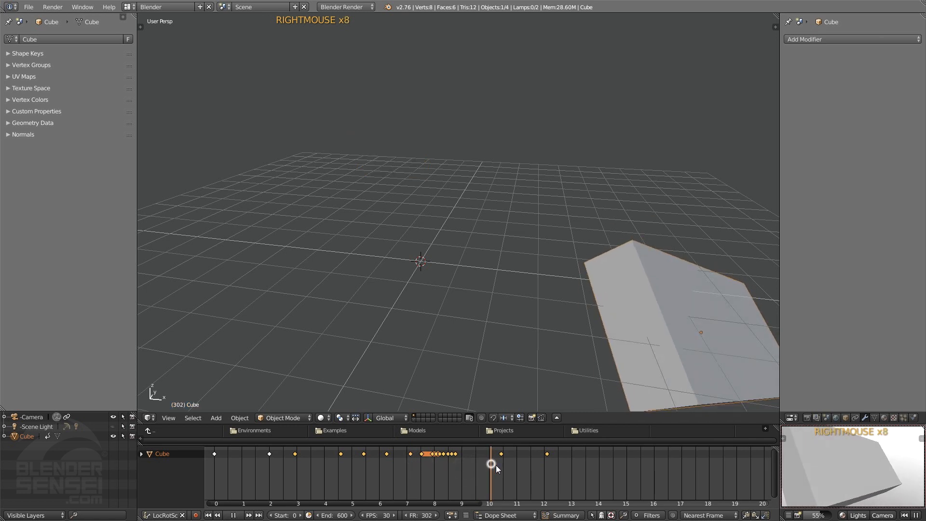
pyautogui.moveTo(496, 465); pyautogui.dragTo(572, 467, button='right')
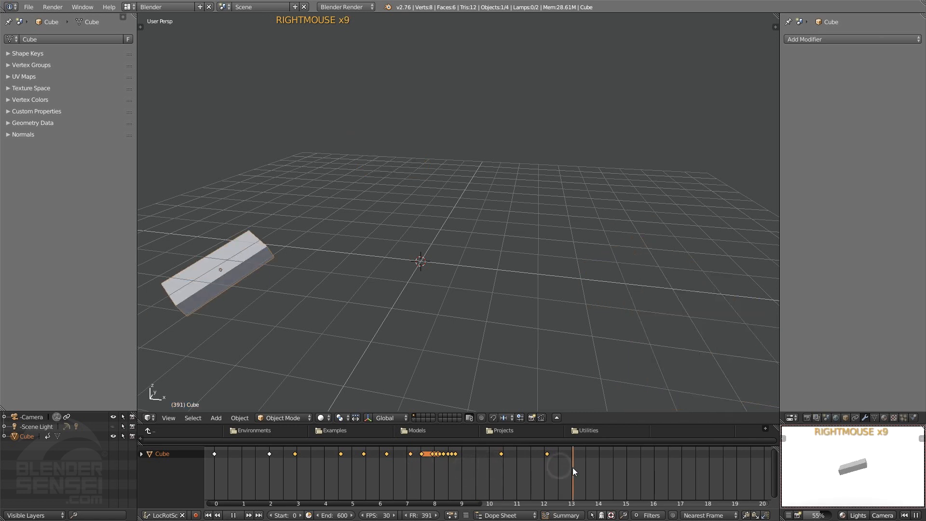
# - Scrub through the closely spaced keyframes between frames 226 and 263 to examine which ones the playhead snaps to
pyautogui.rightClick(444, 458)
pyautogui.rightClick(444, 457)
pyautogui.rightClick(438, 458)
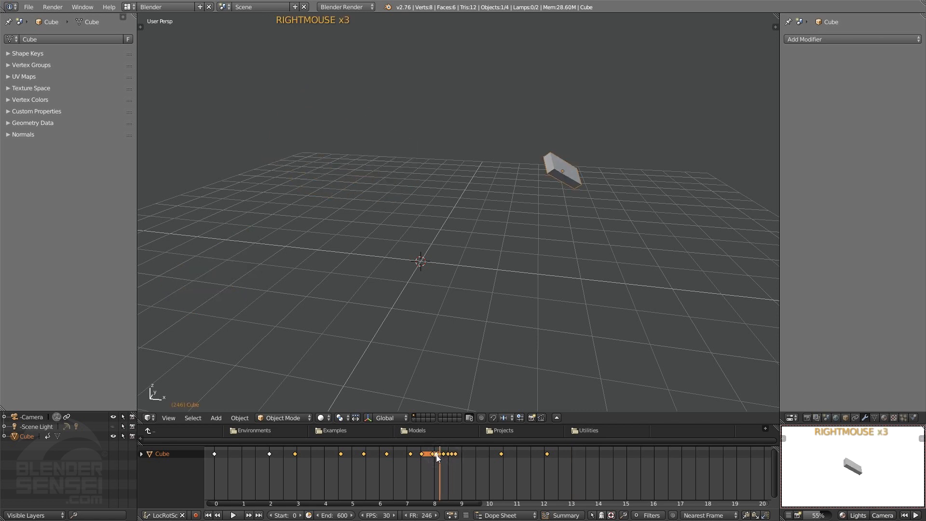
pyautogui.rightClick(437, 456)
pyautogui.moveTo(441, 456); pyautogui.dragTo(451, 456, button='right')
pyautogui.rightClick(452, 455)
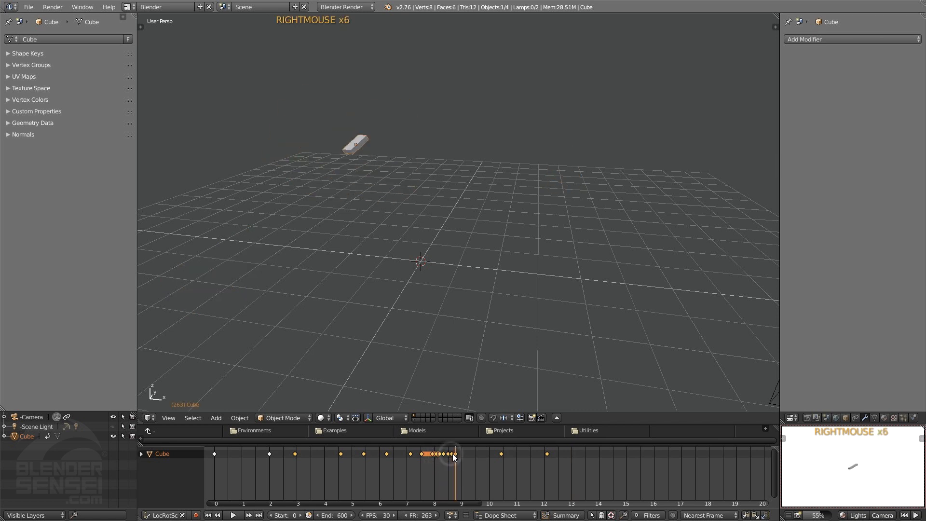
pyautogui.rightClick(451, 456)
pyautogui.rightClick(437, 456)
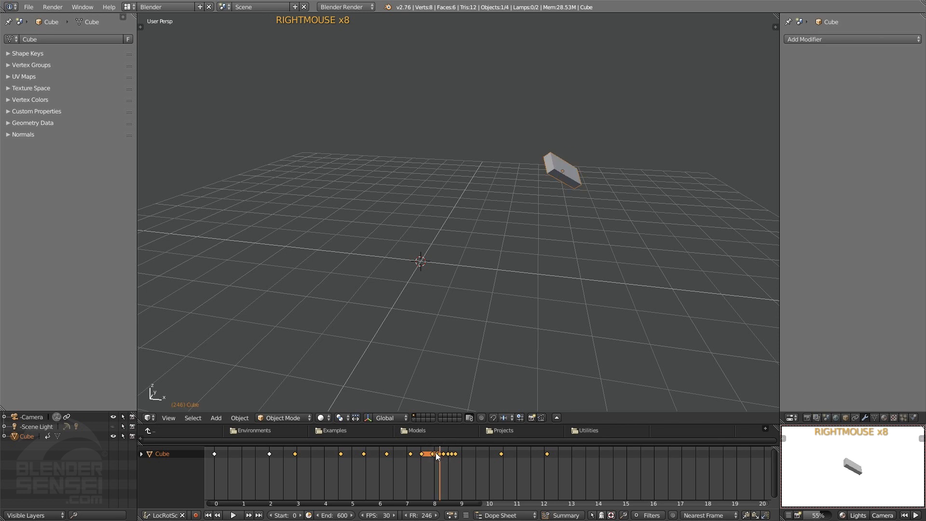
pyautogui.rightClick(431, 457)
pyautogui.rightClick(436, 456)
pyautogui.rightClick(430, 457)
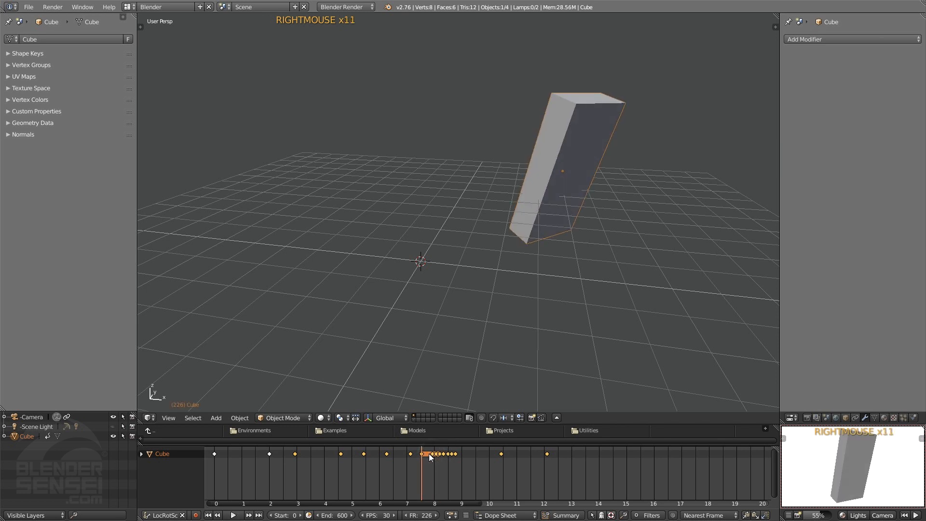
# - Set the timeline snap increment to 1/4 Second
pyautogui.click(404, 517)
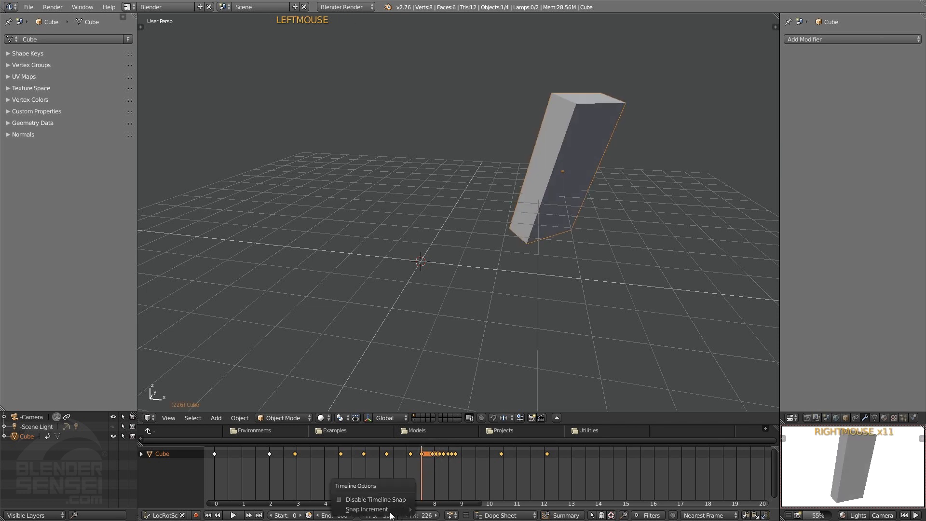
pyautogui.moveTo(386, 509)
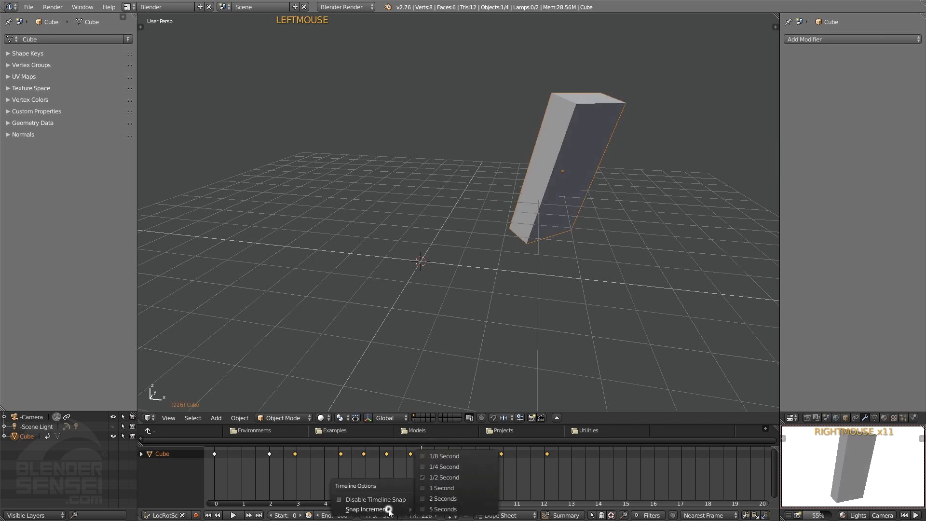
pyautogui.click(452, 466)
# - Test the 1/4 Second snapping by placing the playhead on closely spaced keyframes between frames 226 and 263
pyautogui.rightClick(456, 458)
pyautogui.rightClick(445, 458)
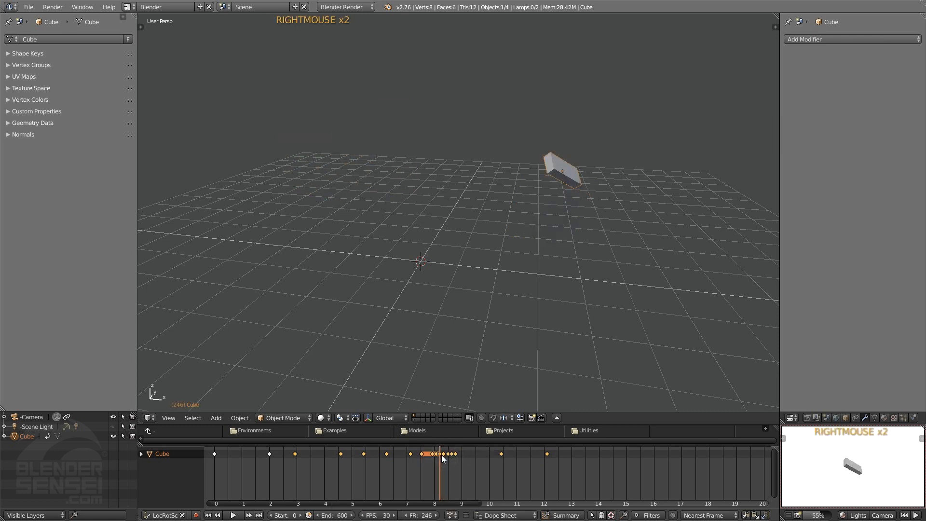
pyautogui.rightClick(441, 455)
pyautogui.rightClick(433, 456)
pyautogui.rightClick(428, 456)
pyautogui.rightClick(422, 456)
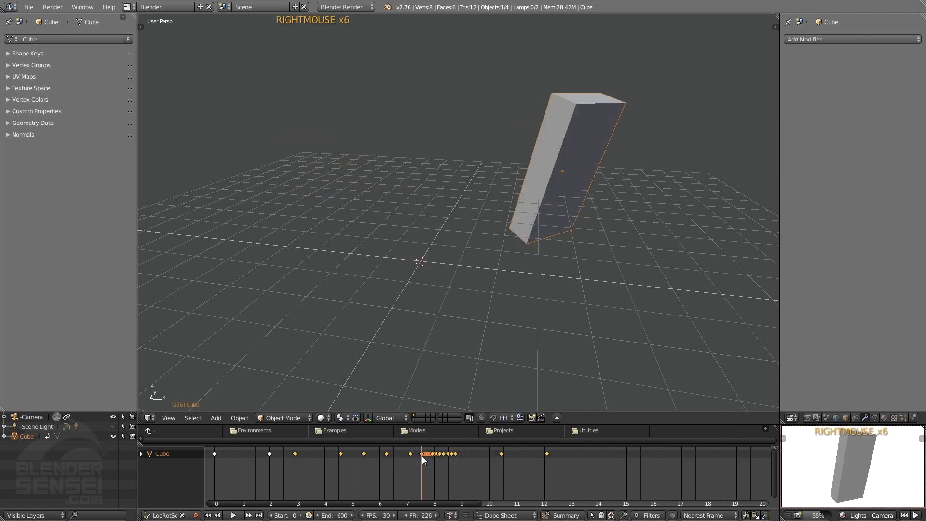
pyautogui.rightClick(441, 465)
pyautogui.rightClick(448, 461)
pyautogui.rightClick(455, 459)
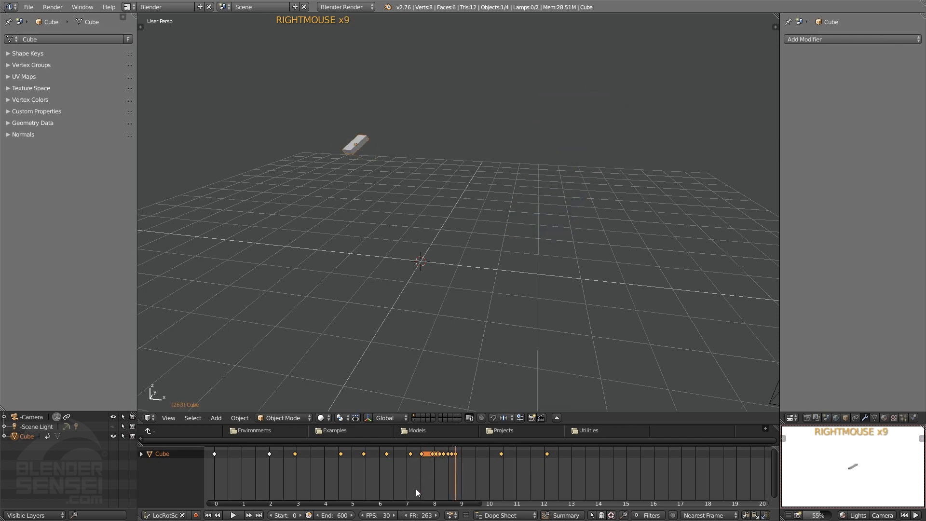
# - Revisit the timeline snap options and scrub the crowded keyframes between frames 242 and 255 to compare snapping
pyautogui.click(400, 516)
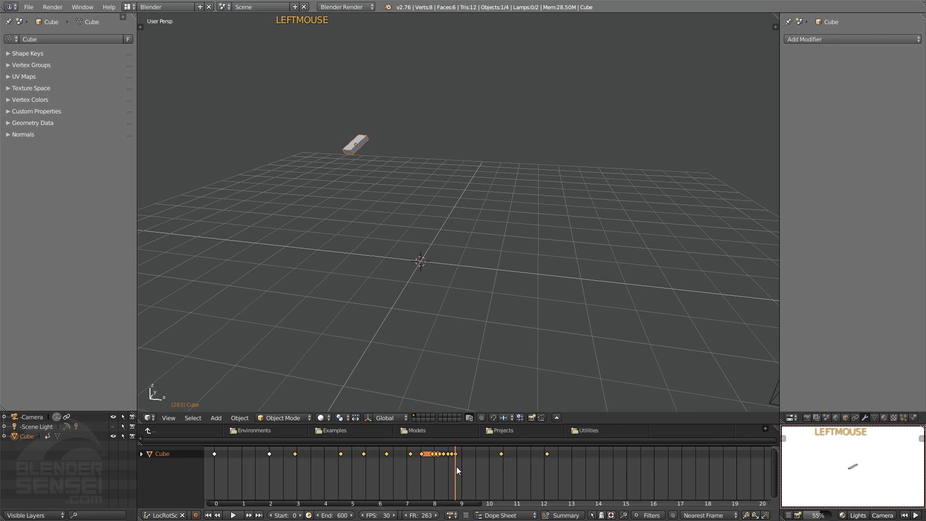
pyautogui.rightClick(427, 465)
pyautogui.rightClick(436, 467)
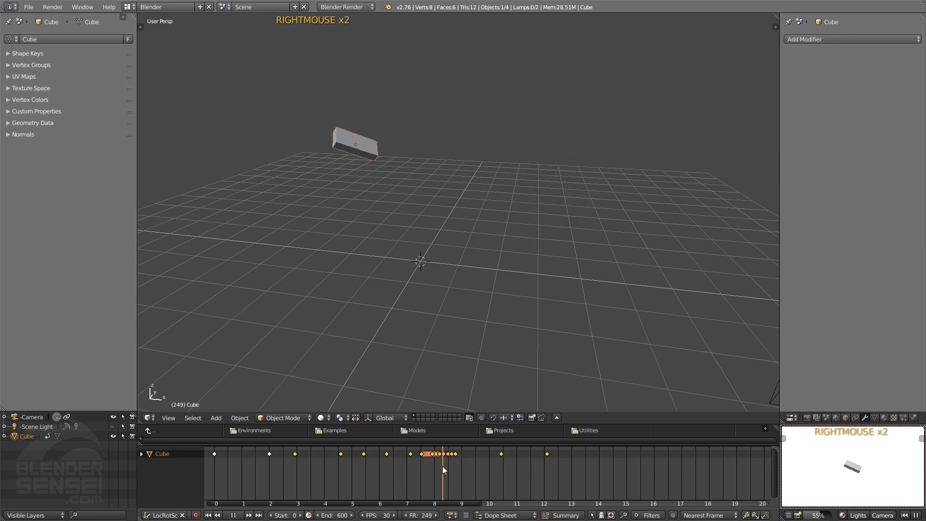
pyautogui.moveTo(444, 467); pyautogui.dragTo(415, 495, button='right')
pyautogui.click(396, 509)
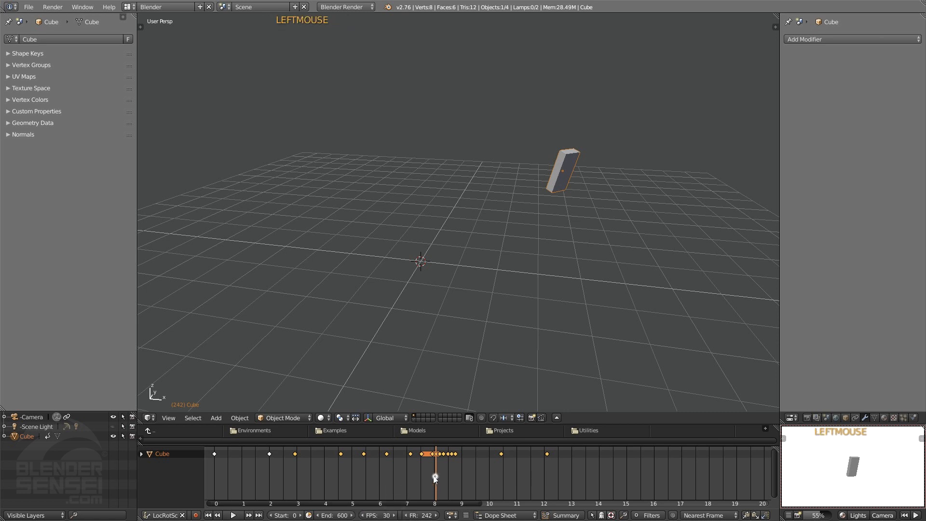
pyautogui.moveTo(434, 477); pyautogui.dragTo(448, 464, button='right')
pyautogui.rightClick(413, 466)
# - Set the timeline snap increment back to 1/2 Second
pyautogui.click(400, 514)
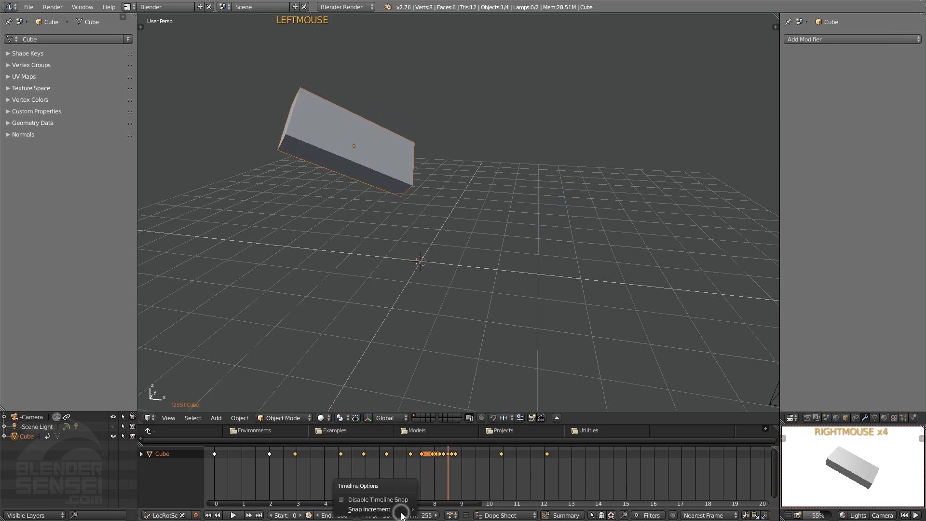
pyautogui.moveTo(400, 511)
pyautogui.click(447, 478)
# - Scrub the timeline with half-second snapping and place the playhead on the keyframe at frame 163
pyautogui.moveTo(466, 462); pyautogui.dragTo(346, 467, button='right')
pyautogui.rightClick(460, 478)
pyautogui.rightClick(364, 467)
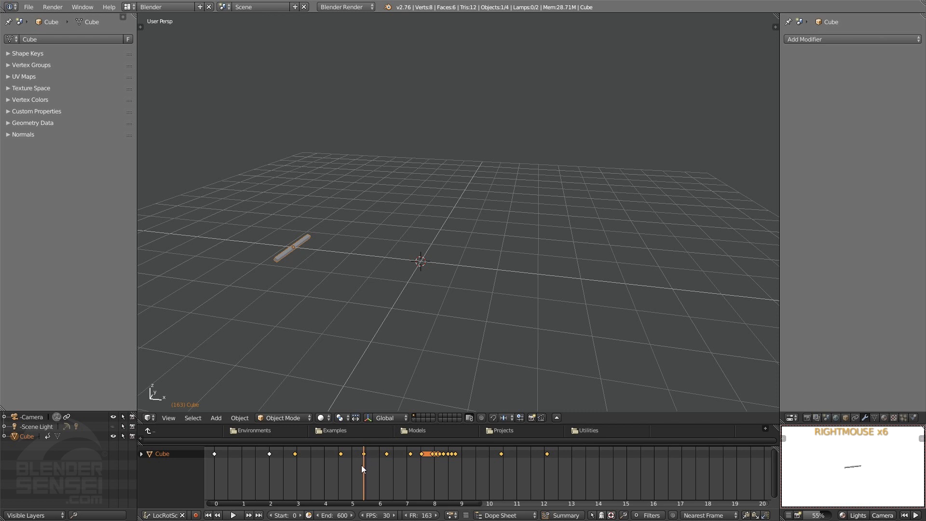
# - Move the playhead to frame 390 and shift the selected Cube keyframes until the last one aligns with it
pyautogui.moveTo(377, 472); pyautogui.dragTo(569, 476, button='right')
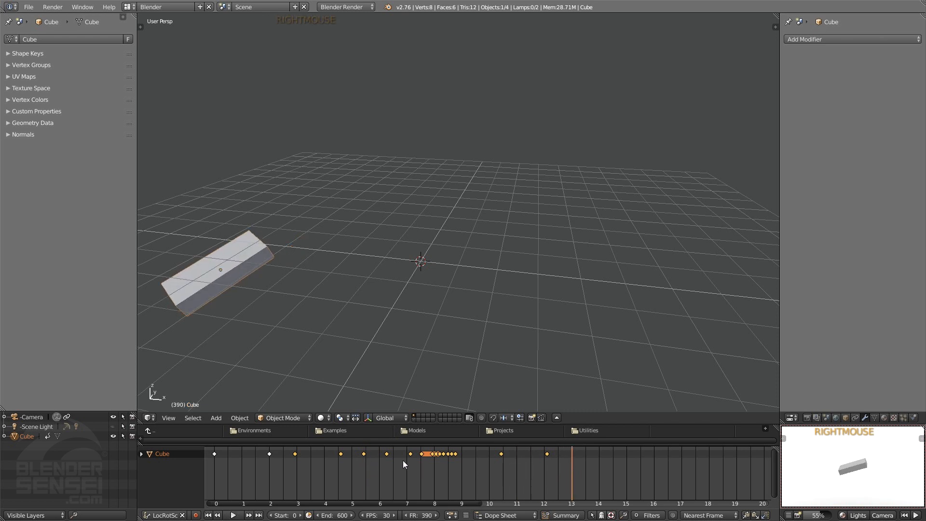
pyautogui.press('g')
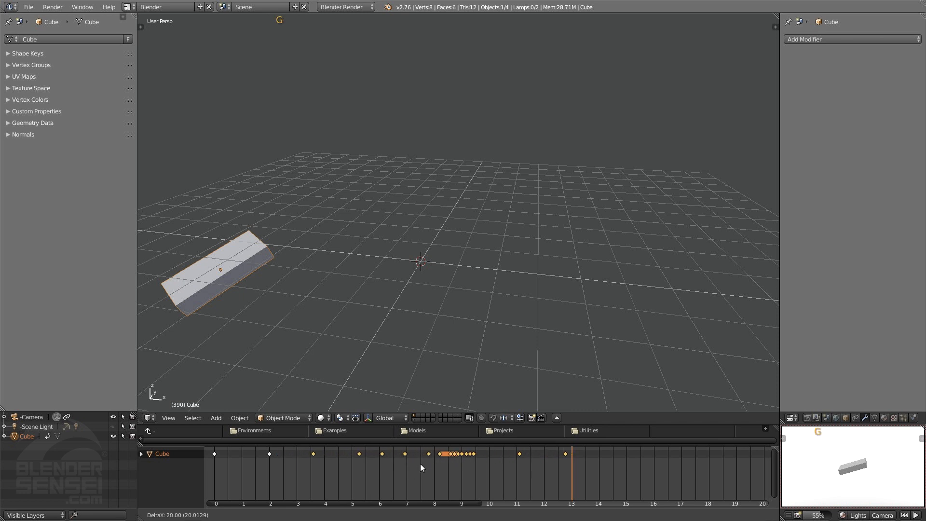
pyautogui.click(427, 463)
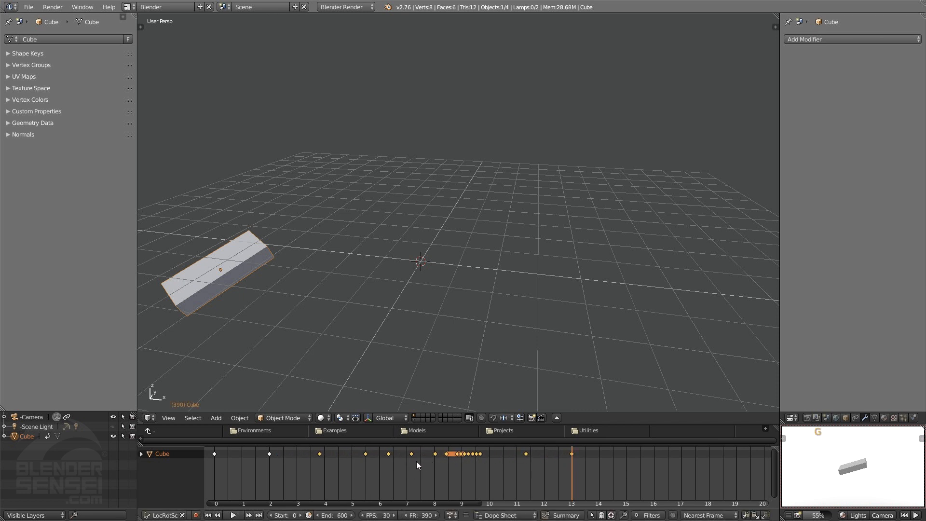
# - Shift the selected keyframes later in several moves until the crowded group, and finally the first selected keyframe, aligns with frame 390
pyautogui.press('g')
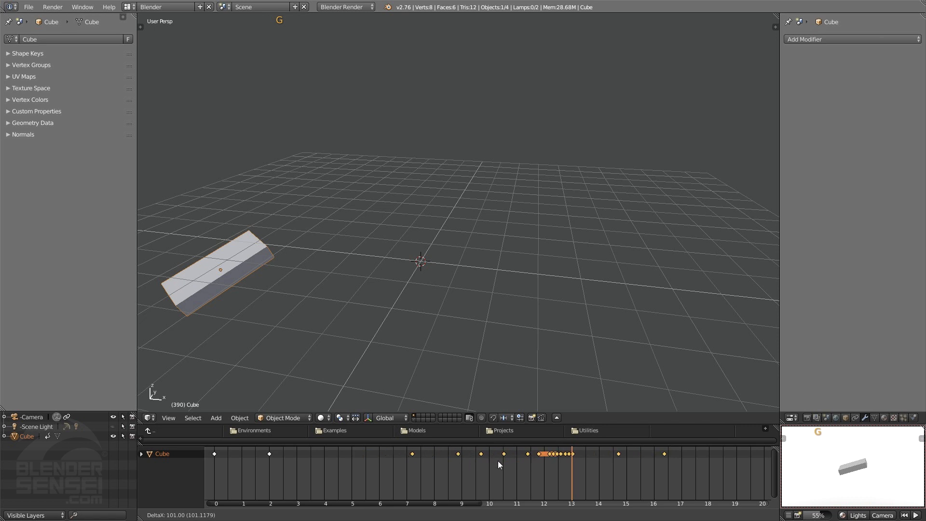
pyautogui.click(536, 464)
pyautogui.press('g')
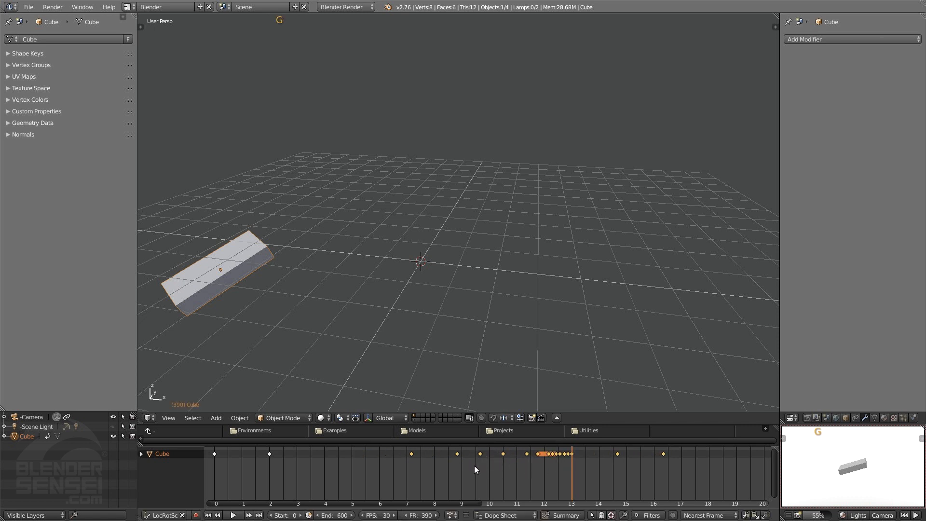
pyautogui.click(567, 465)
pyautogui.press('g')
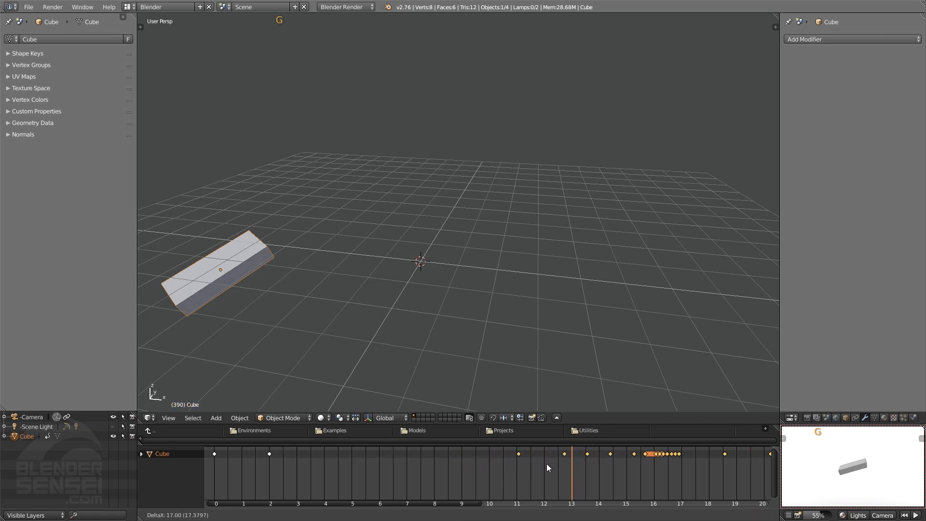
pyautogui.click(580, 462)
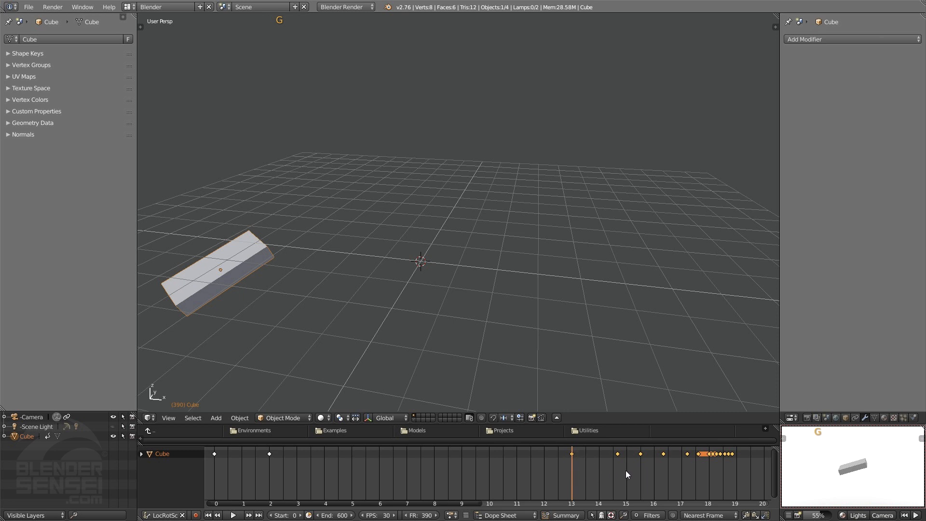
# - Slide the selected keyframes back and forth along the timeline, with the playhead placed at frame 510
pyautogui.press('g')
pyautogui.click(469, 468)
pyautogui.press('g')
pyautogui.click(588, 470)
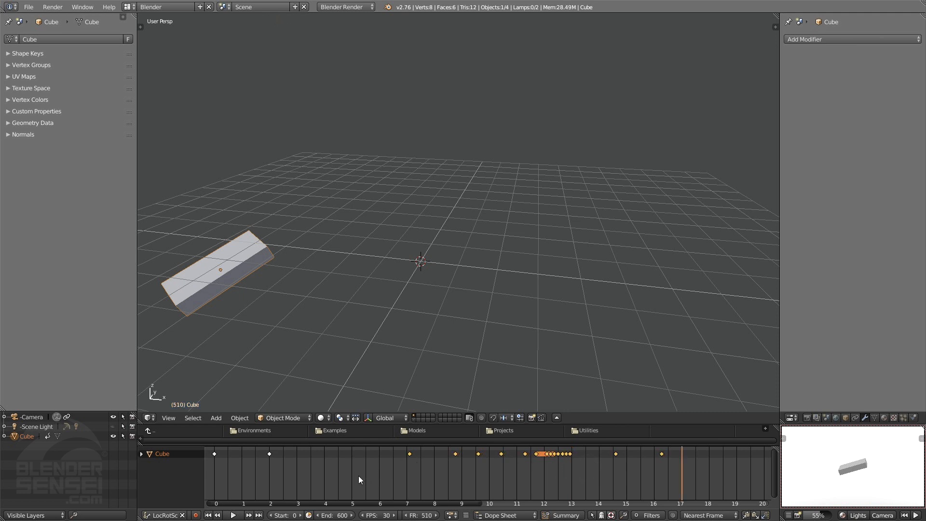
# - Move the playhead to frame 90 and shift the selected keyframes back until the first one sits on it
pyautogui.moveTo(354, 476); pyautogui.dragTo(296, 473, button='right')
pyautogui.press('g')
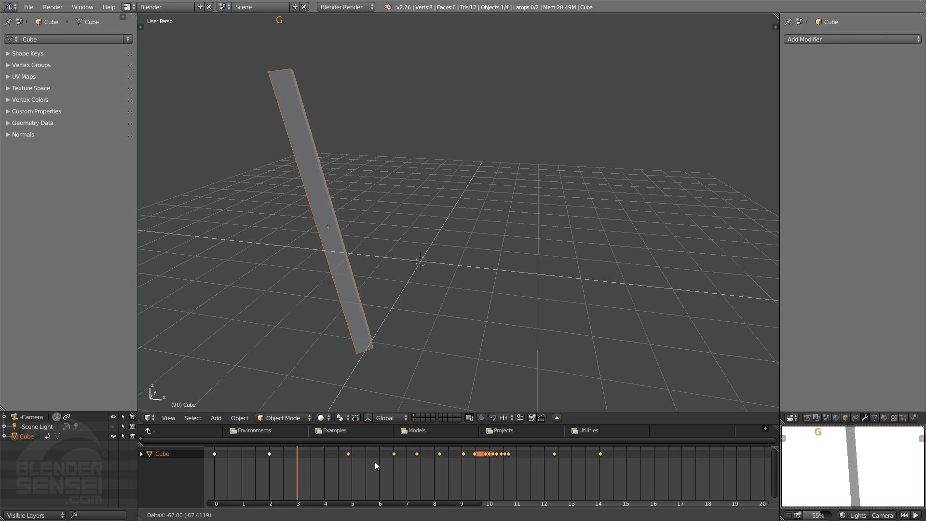
pyautogui.click(338, 462)
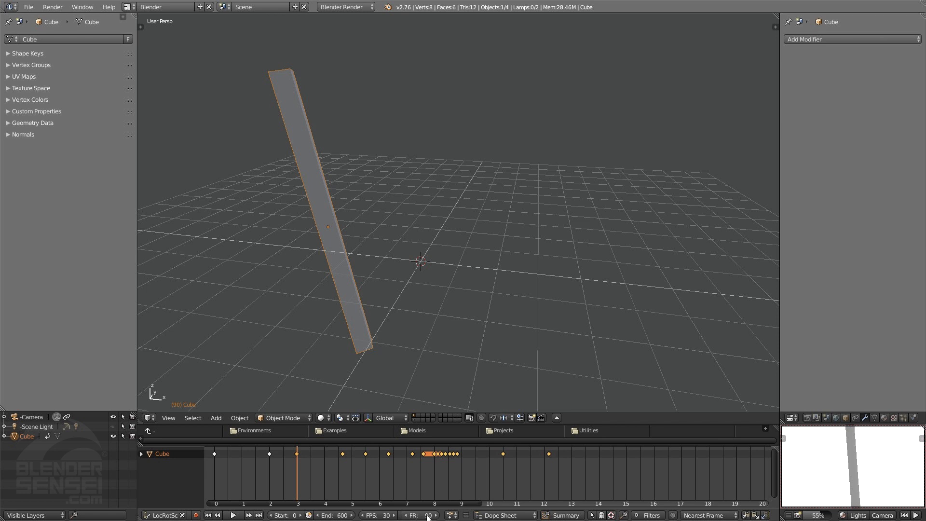
# - Adjust the current frame forward and back in single-frame increments around frame 90, and scrub it to frame 55
pyautogui.click(426, 516)
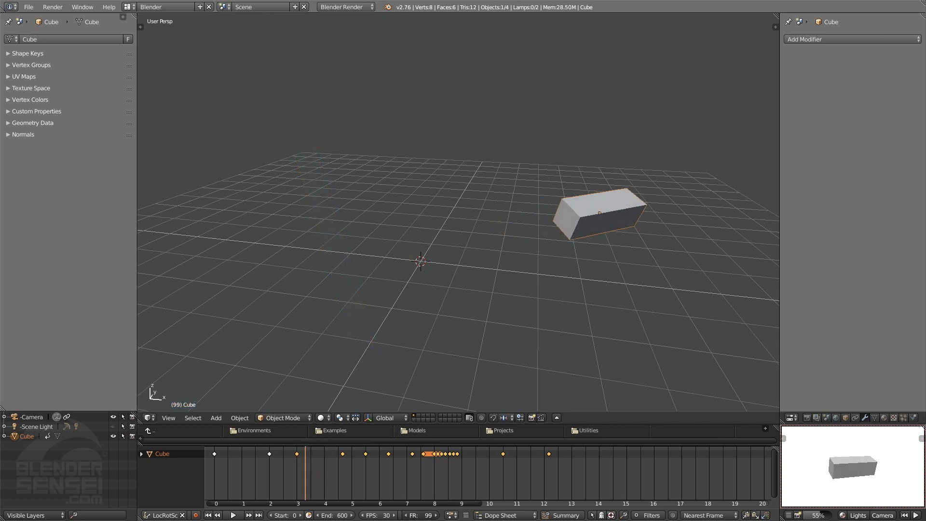
pyautogui.click(436, 515)
pyautogui.click(436, 516)
pyautogui.click(436, 516)
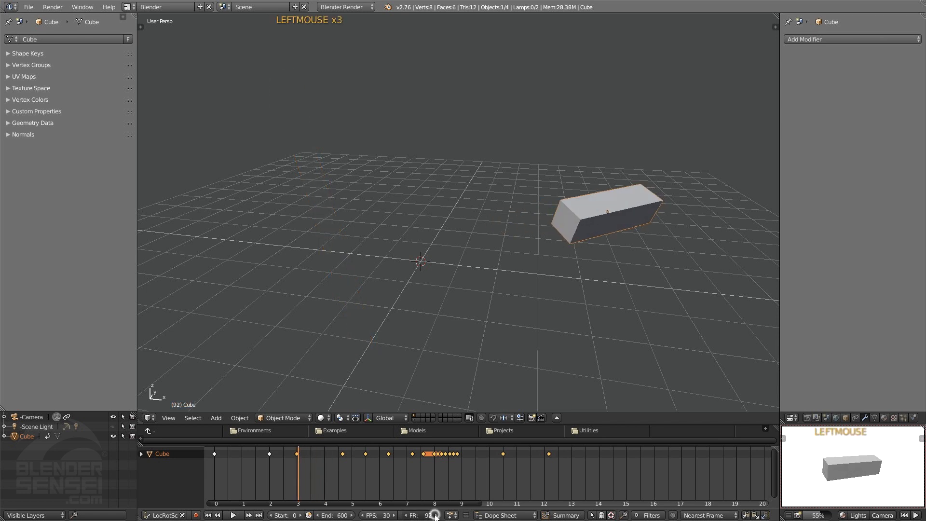
pyautogui.click(436, 516)
pyautogui.click(436, 515)
pyautogui.click(436, 516)
pyautogui.click(406, 516)
pyautogui.click(407, 515)
pyautogui.click(407, 515)
pyautogui.click(407, 515)
pyautogui.click(407, 515)
pyautogui.click(407, 515)
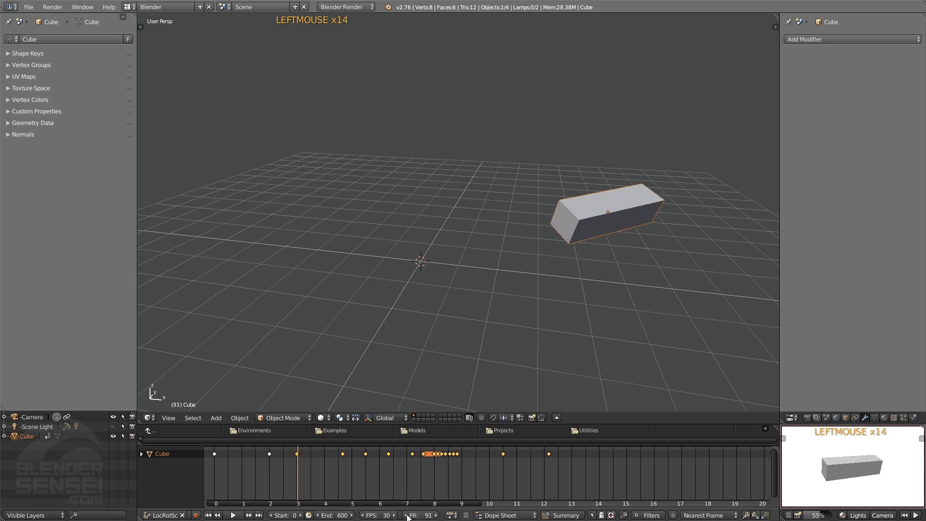
pyautogui.click(407, 515)
pyautogui.click(407, 515)
pyautogui.click(406, 515)
pyautogui.moveTo(418, 515); pyautogui.dragTo(425, 515)
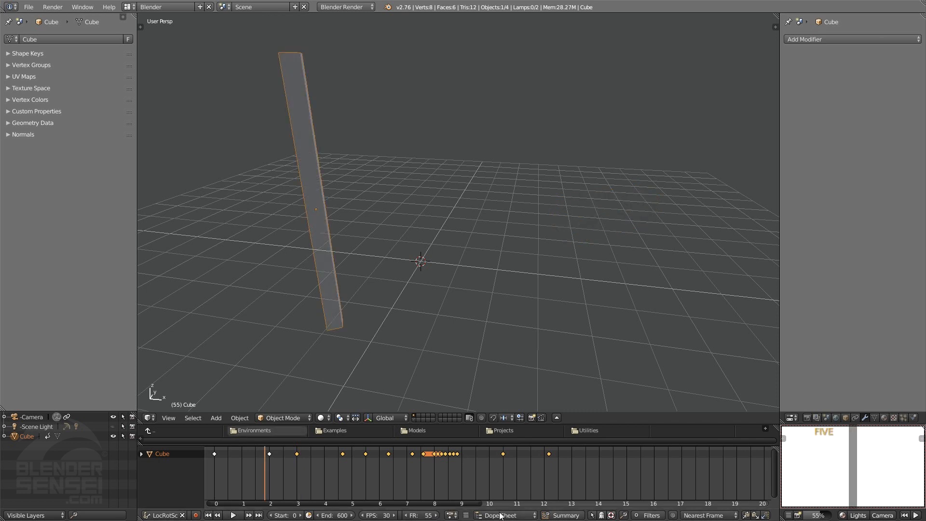
# - Switch the 3D View area to a Dope Sheet and expand the collapsed menus in the lower Dope Sheet's header
pyautogui.click(150, 418)
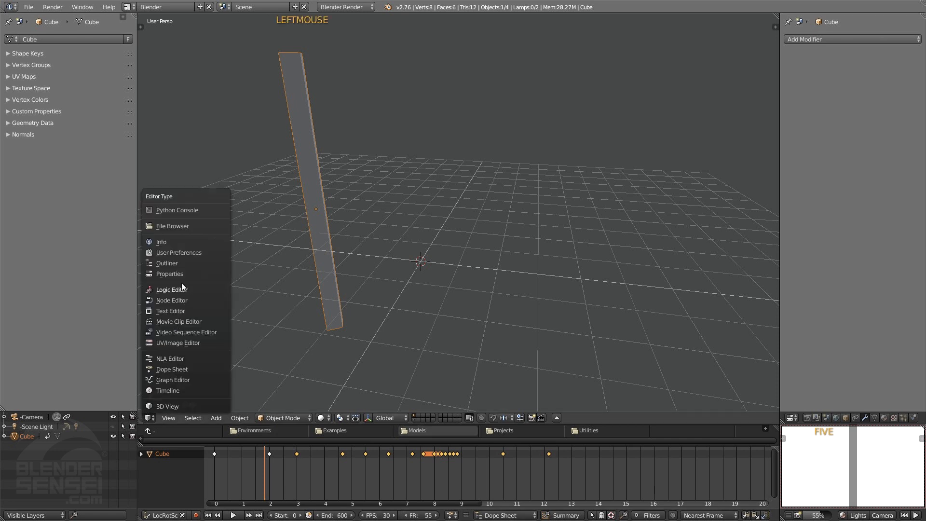
pyautogui.click(181, 369)
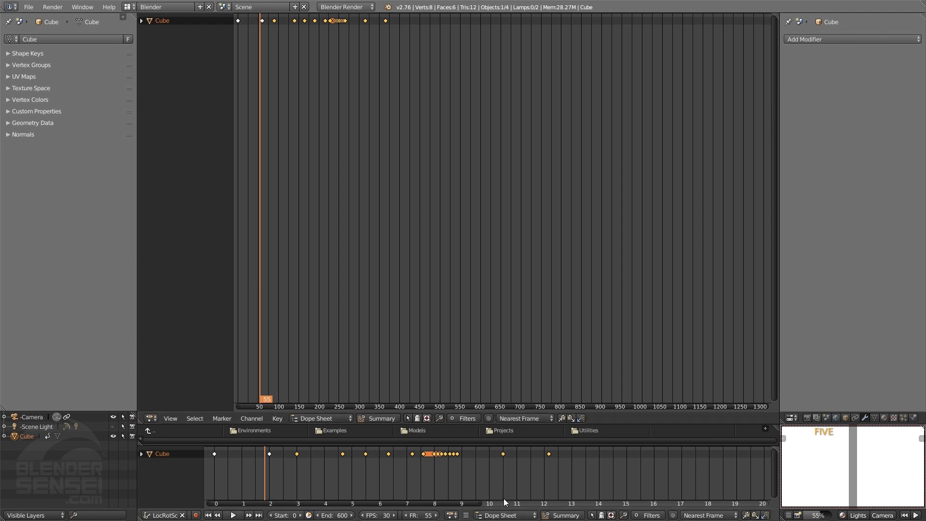
pyautogui.rightClick(471, 516)
pyautogui.rightClick(466, 515)
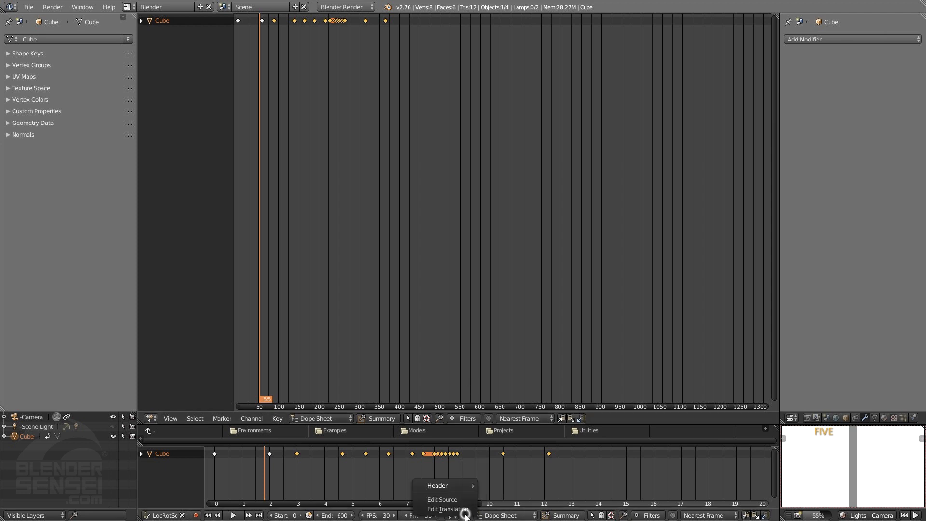
pyautogui.moveTo(454, 484)
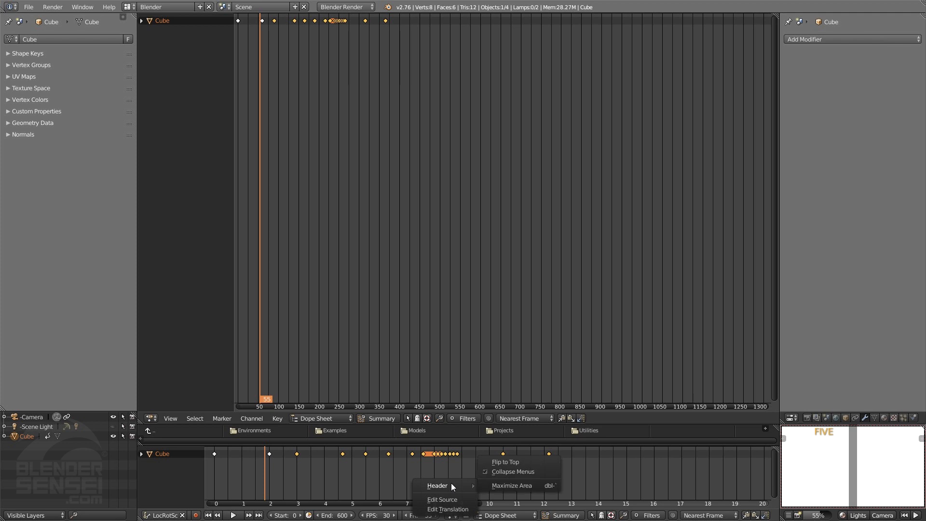
pyautogui.click(501, 471)
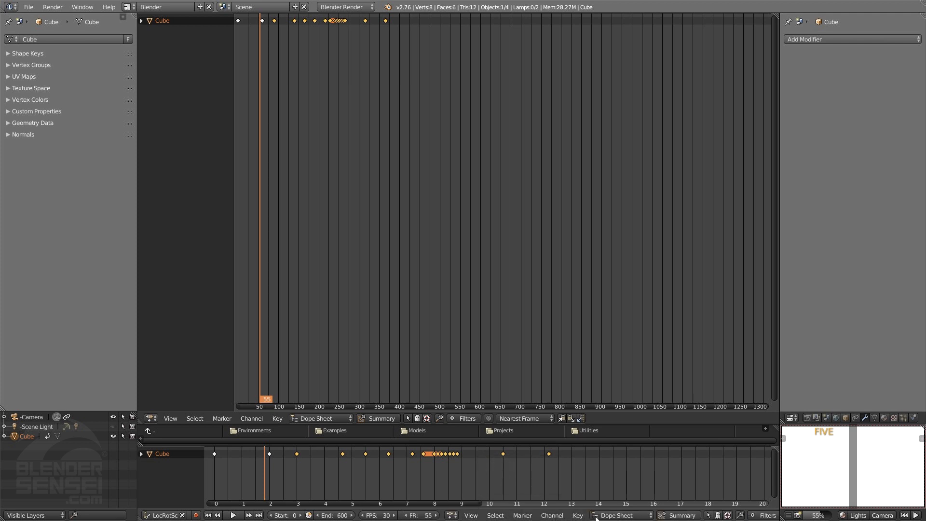
# - Collapse the lower Dope Sheet's header menus again and browse the Key commands in the collapsed menu
pyautogui.rightClick(477, 517)
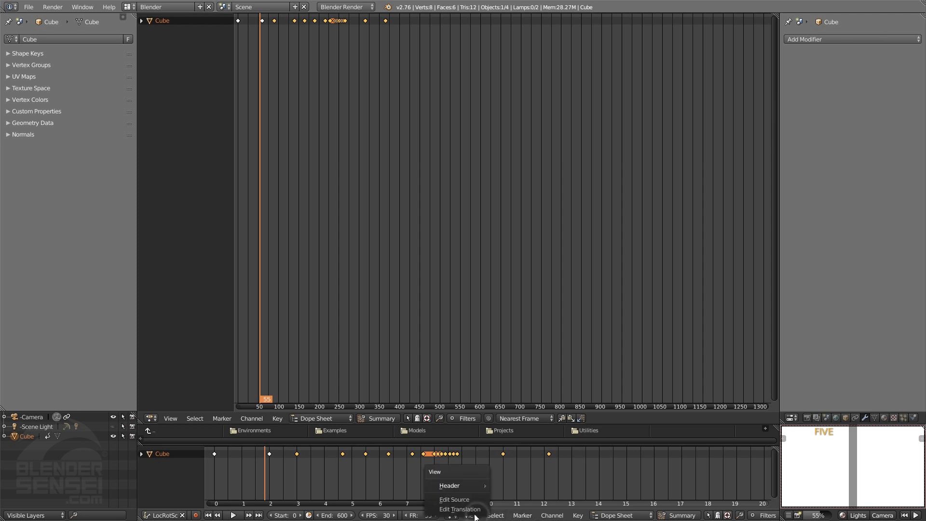
pyautogui.moveTo(468, 482)
pyautogui.click(499, 471)
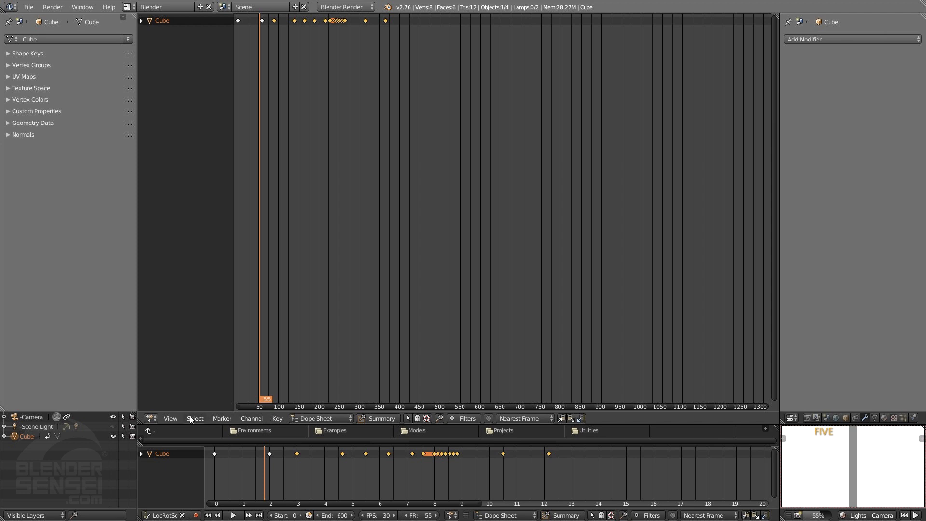
pyautogui.click(466, 516)
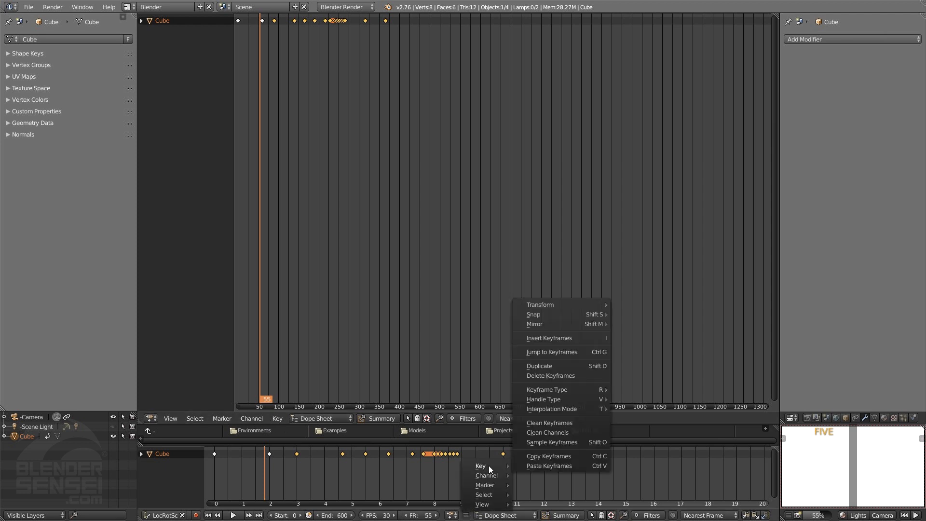
# - Switch the large editor back to the 3D View and browse the lower Dope Sheet's collapsed menu
pyautogui.click(151, 417)
pyautogui.click(157, 408)
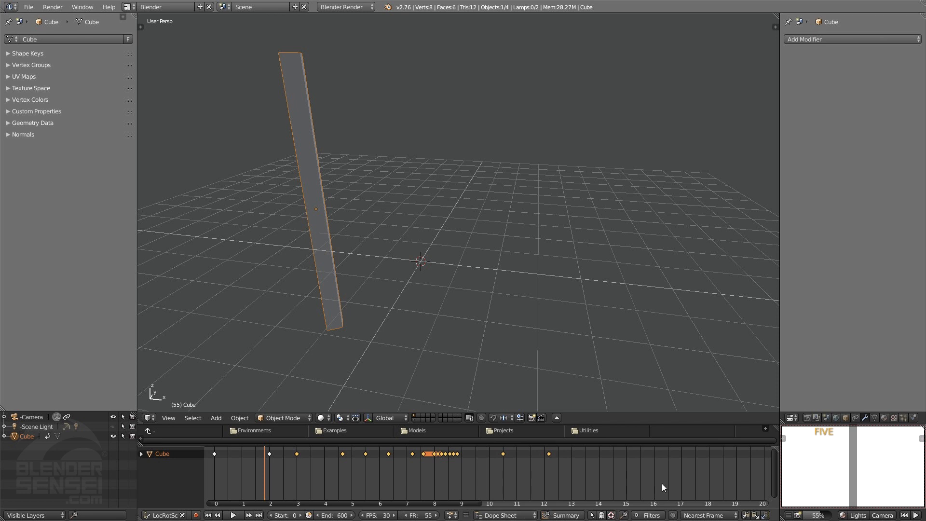
pyautogui.click(467, 516)
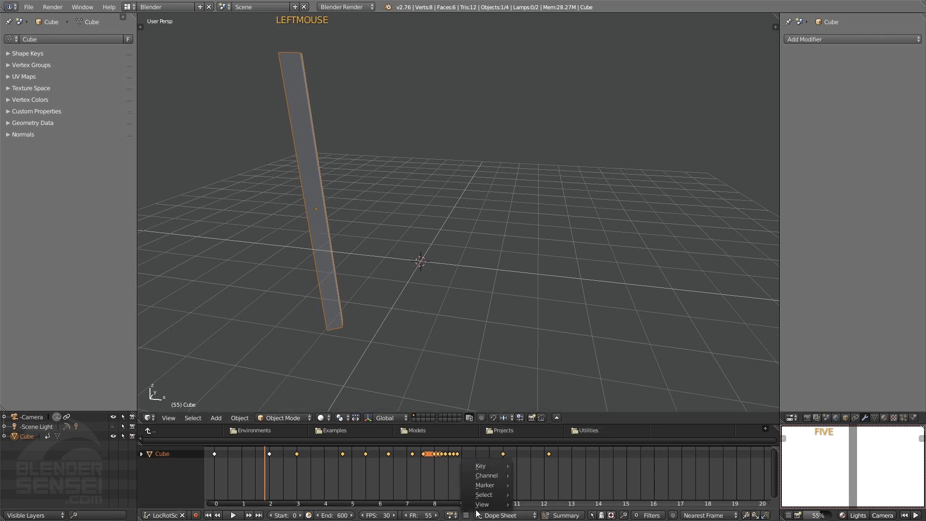
pyautogui.moveTo(491, 466)
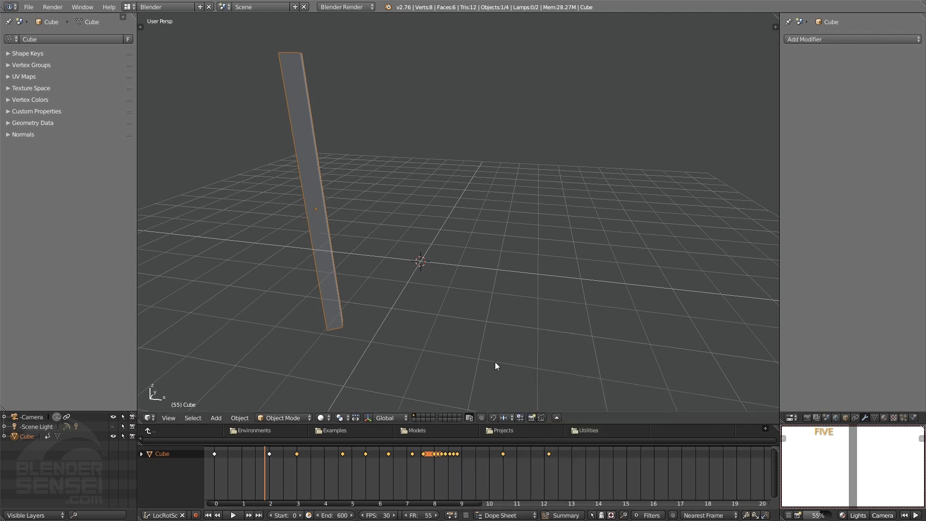
# - Add a Monkey mesh in the open space beside the animated cube
pyautogui.keyDown('shift'); pyautogui.moveTo(440, 282); pyautogui.dragTo(482, 293, button='middle'); pyautogui.keyUp('shift')
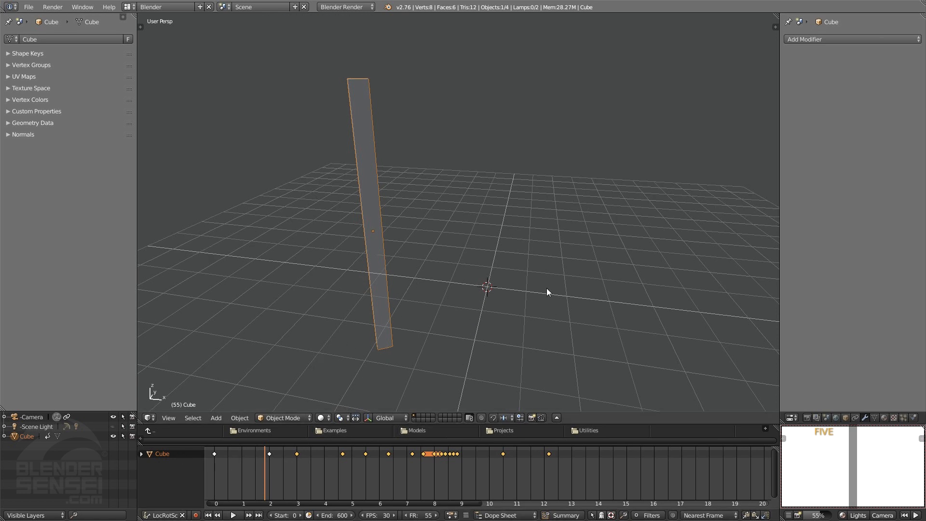
pyautogui.keyDown('shift'); pyautogui.moveTo(546, 288); pyautogui.dragTo(464, 232, button='middle'); pyautogui.keyUp('shift')
pyautogui.hotkey('shift', 'a')
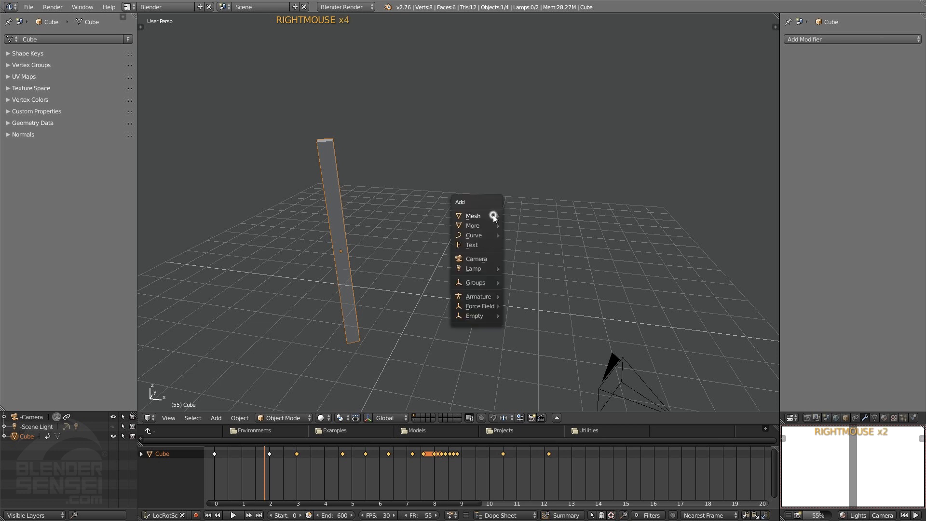
pyautogui.moveTo(491, 216)
pyautogui.click(524, 308)
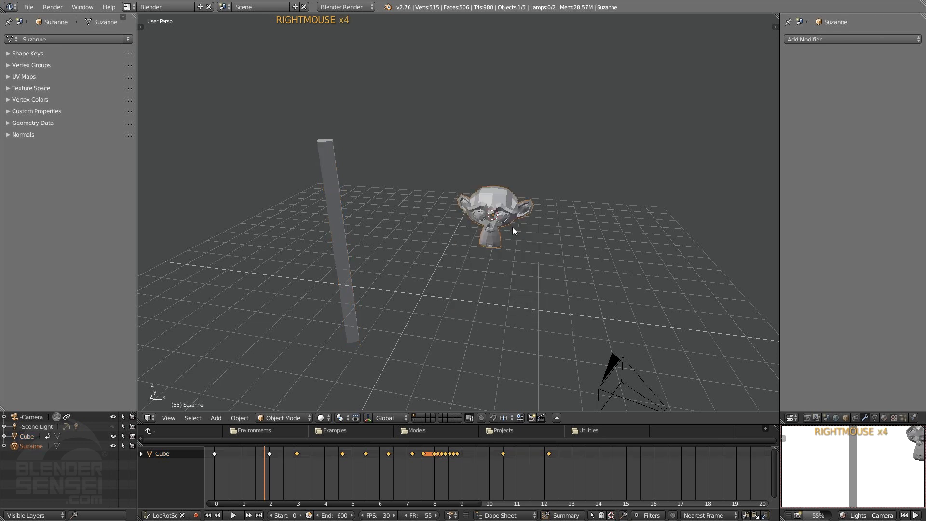
# - Add a level 2 Subdivision Surface modifier to the monkey and scale it up to several times its size
pyautogui.hotkey('ctrl', '1')
pyautogui.press('s')
pyautogui.click(540, 263)
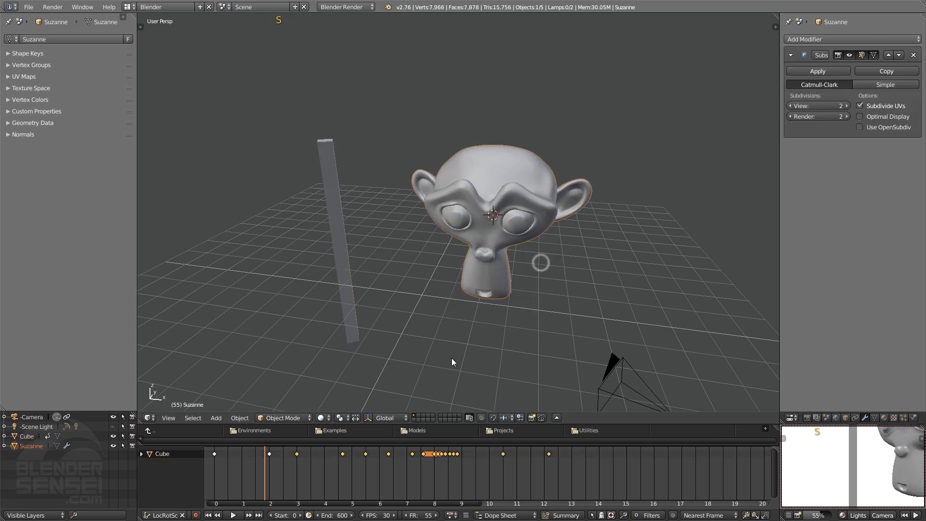
# - Return to frame 0, keyframe the monkey there, and advance one second to frame 30
pyautogui.click(208, 516)
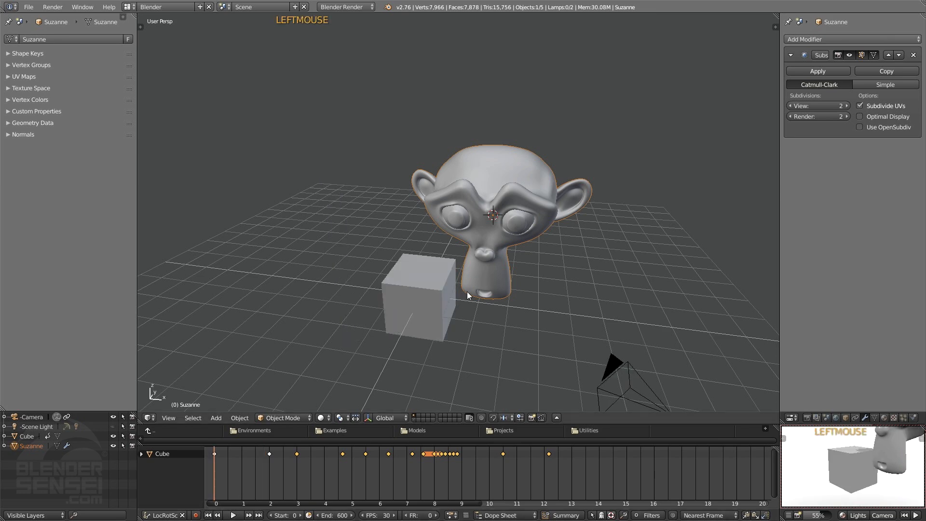
pyautogui.moveTo(467, 291); pyautogui.dragTo(592, 206, button='middle')
pyautogui.press('f')
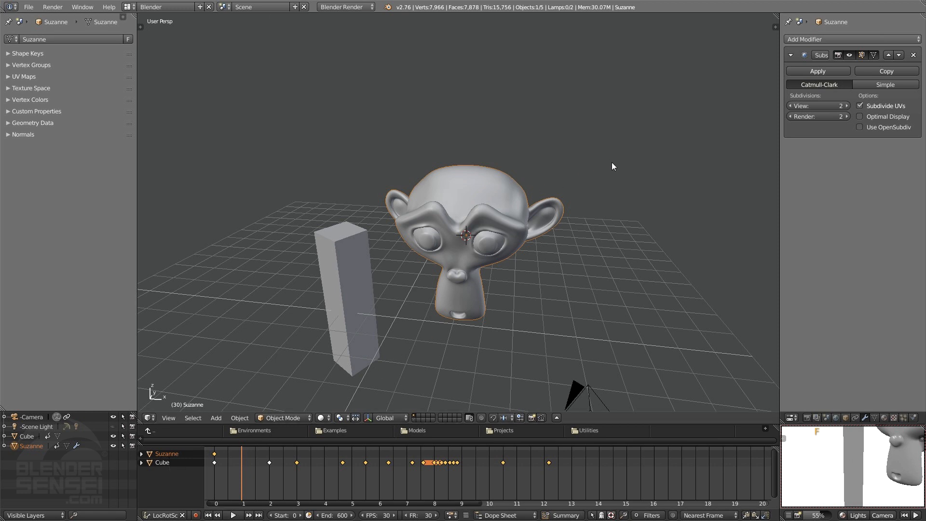
# - Shrink and tilt the monkey at frame 30, move it high above the cube, and keyframe that pose
pyautogui.press('s')
pyautogui.click(502, 253)
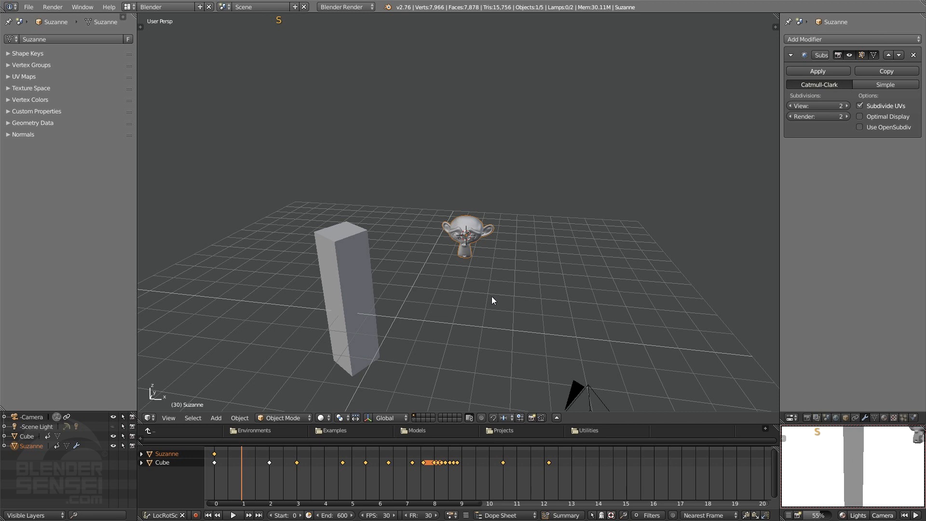
pyautogui.press('g')
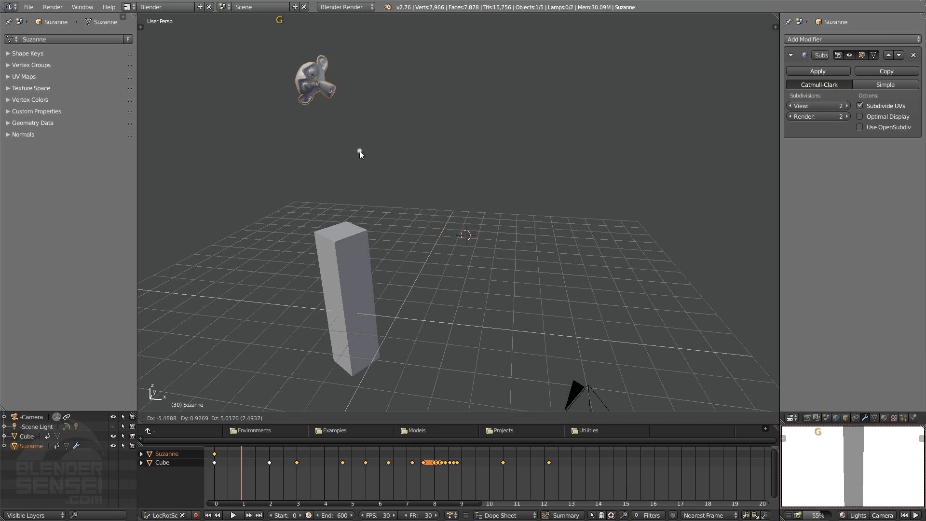
pyautogui.click(360, 151)
pyautogui.press('f')
# - Lower the monkey beside the cube at frame 60, enlarge it to about 2.3 times, and keyframe the pose
pyautogui.press('g')
pyautogui.click(276, 199)
pyautogui.press('s')
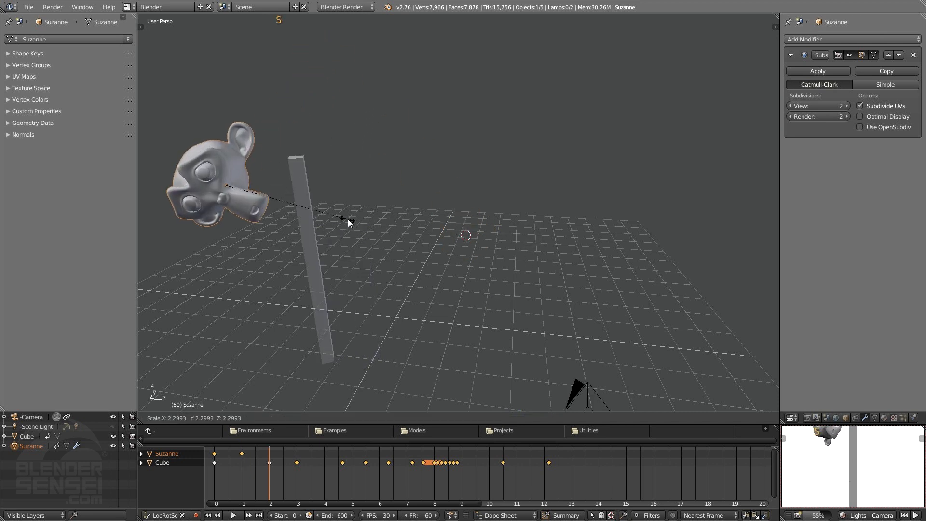
pyautogui.click(348, 219)
pyautogui.press('f')
# - Rotate the monkey upright at frame 90 and keyframe the pose
pyautogui.press('r')
pyautogui.click(292, 298)
pyautogui.press('f')
# - Move the monkey toward the grid's centre at frame 120, shrink it, and keyframe the pose
pyautogui.press('g')
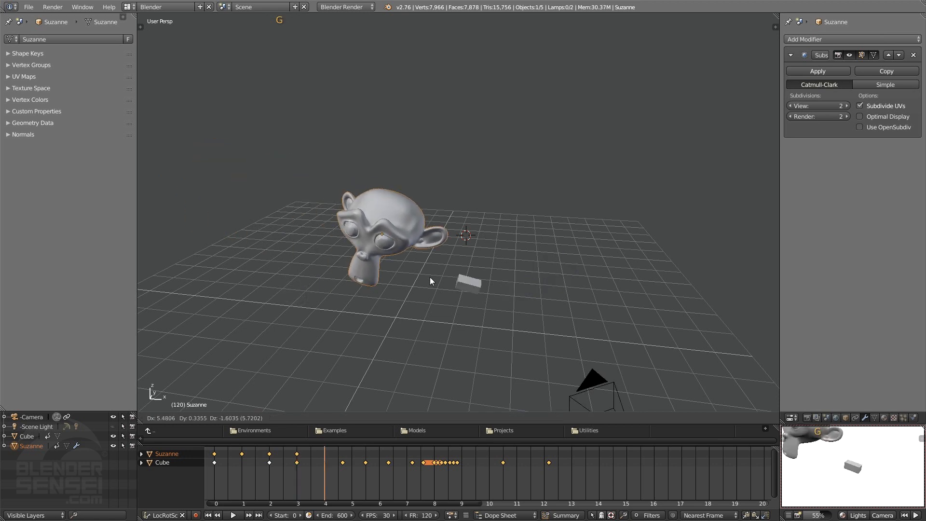
pyautogui.click(435, 305)
pyautogui.press('s')
pyautogui.click(434, 280)
pyautogui.press('f')
# - Rotate the monkey at frame 150, enlarge it again, and keyframe the pose
pyautogui.press('r')
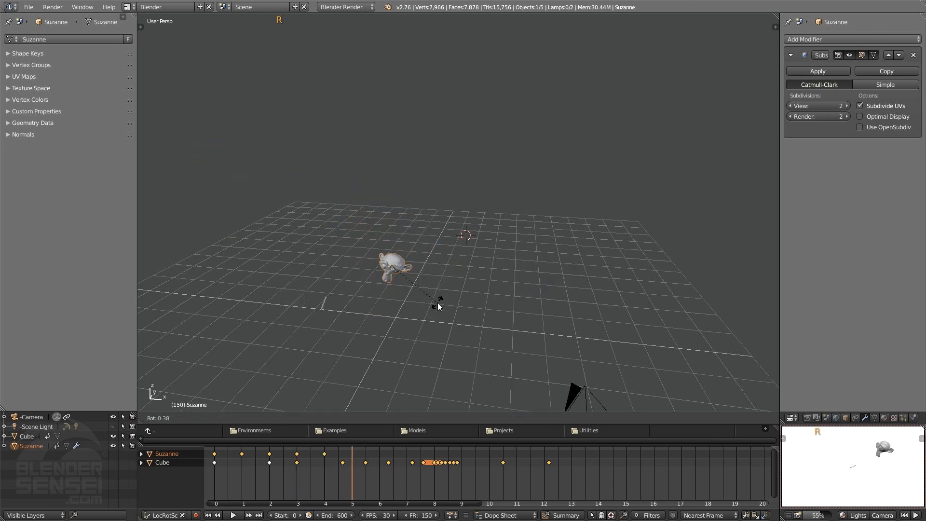
pyautogui.click(446, 148)
pyautogui.press('s')
pyautogui.click(540, 153)
pyautogui.press('f')
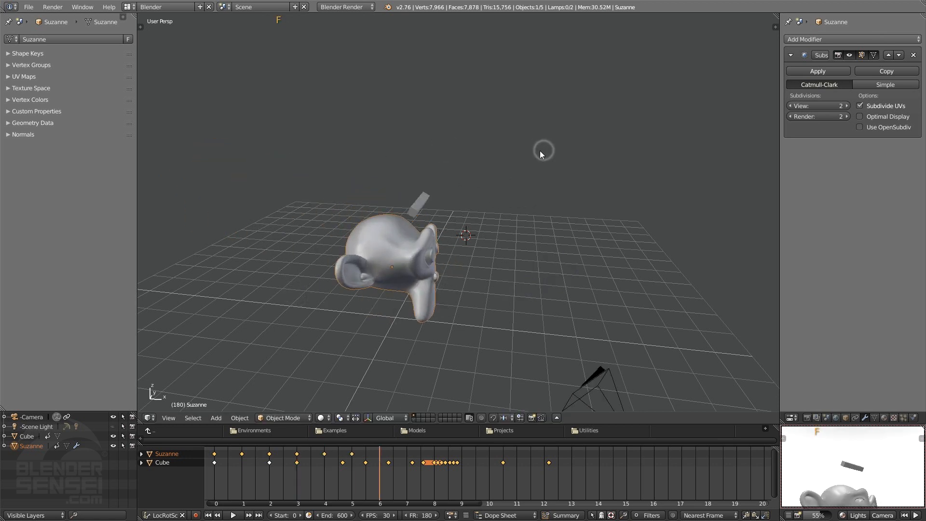
# - Play the cube and monkey animation from frame 0 and view the scene from a higher angle
pyautogui.moveTo(306, 472); pyautogui.dragTo(221, 467, button='right')
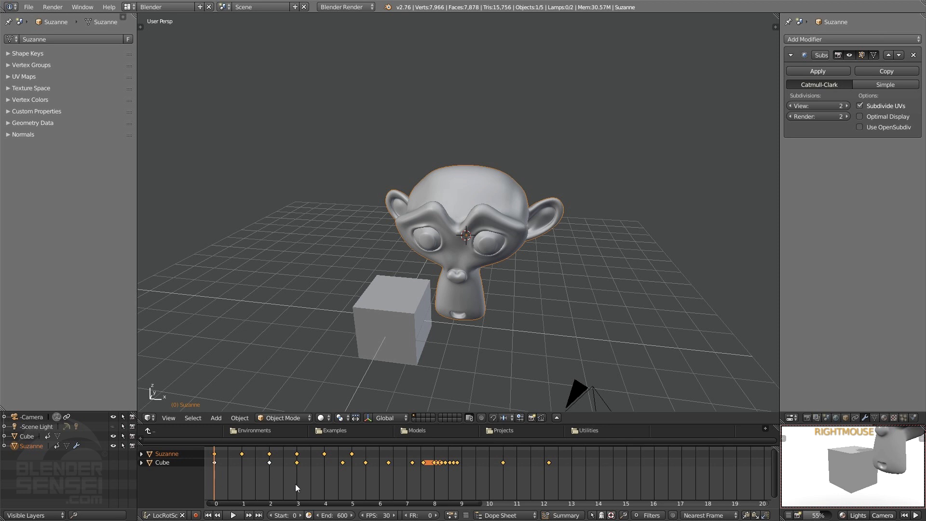
pyautogui.click(233, 515)
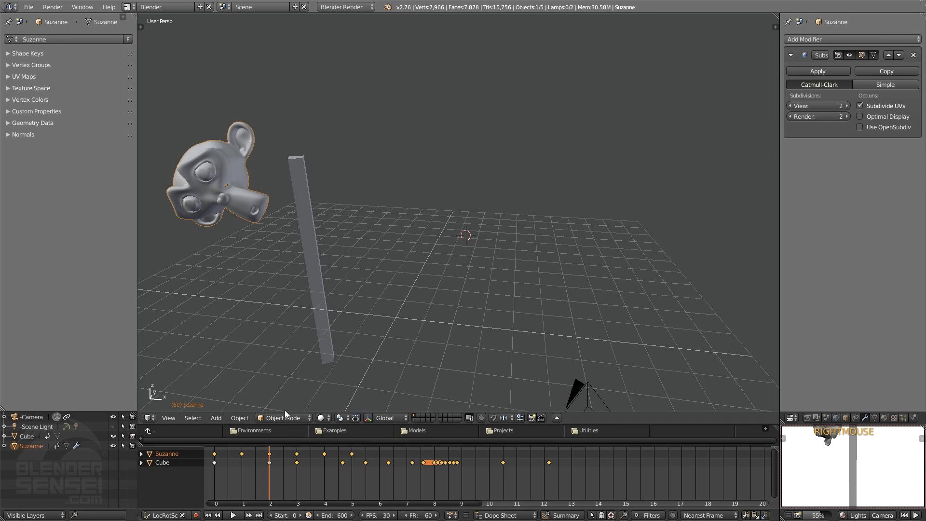
pyautogui.moveTo(260, 239); pyautogui.dragTo(269, 266, button='middle')
pyautogui.keyDown('shift'); pyautogui.moveTo(286, 258); pyautogui.dragTo(303, 280, button='middle'); pyautogui.keyUp('shift')
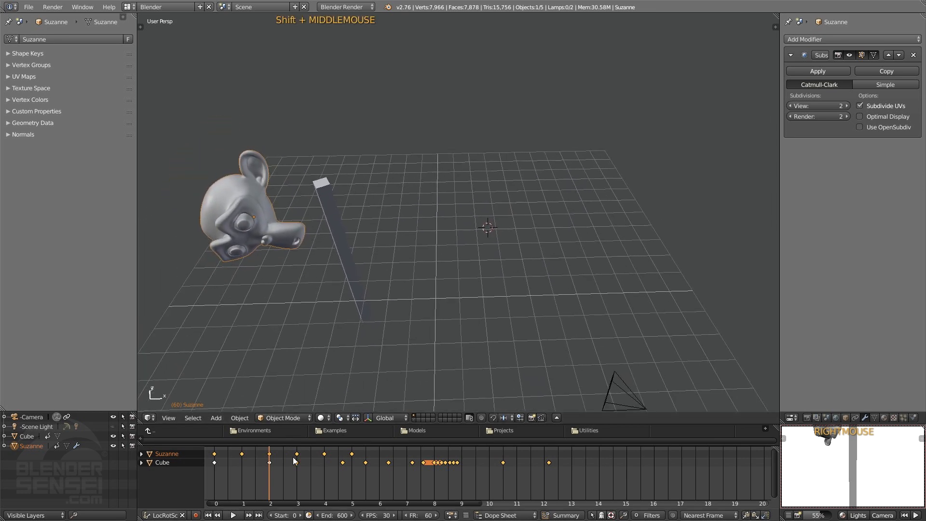
# - Rotate the monkey upright at frame 60, keyframe it again, and play the animation from the start
pyautogui.rightClick(268, 464)
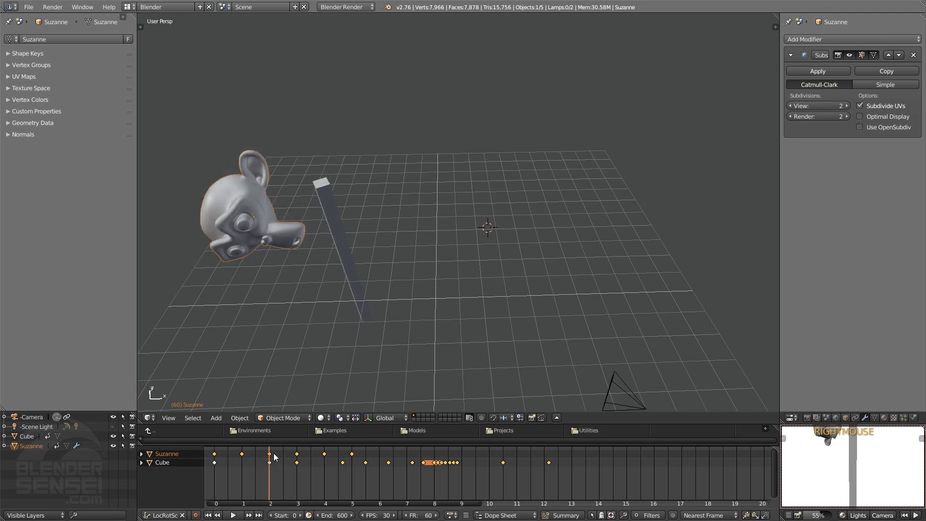
pyautogui.moveTo(302, 236); pyautogui.dragTo(268, 217, button='middle')
pyautogui.press('g')
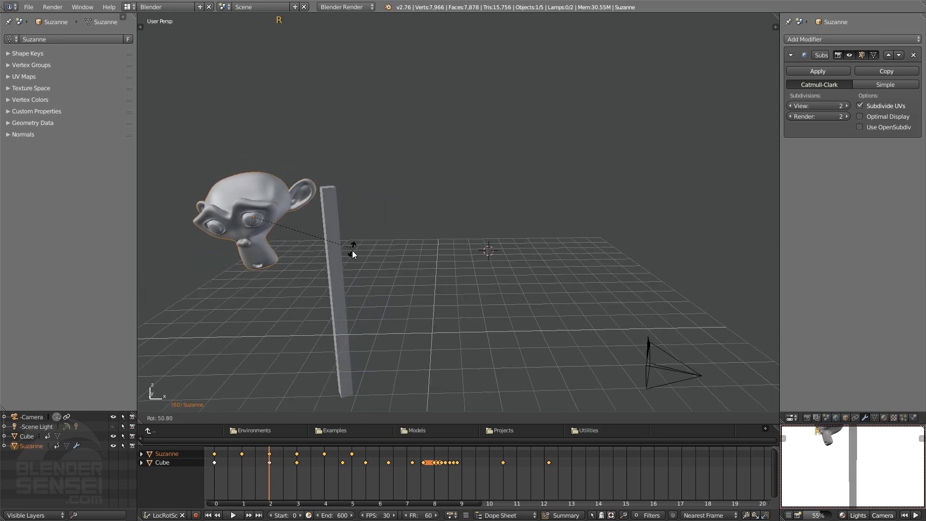
pyautogui.press('Up')
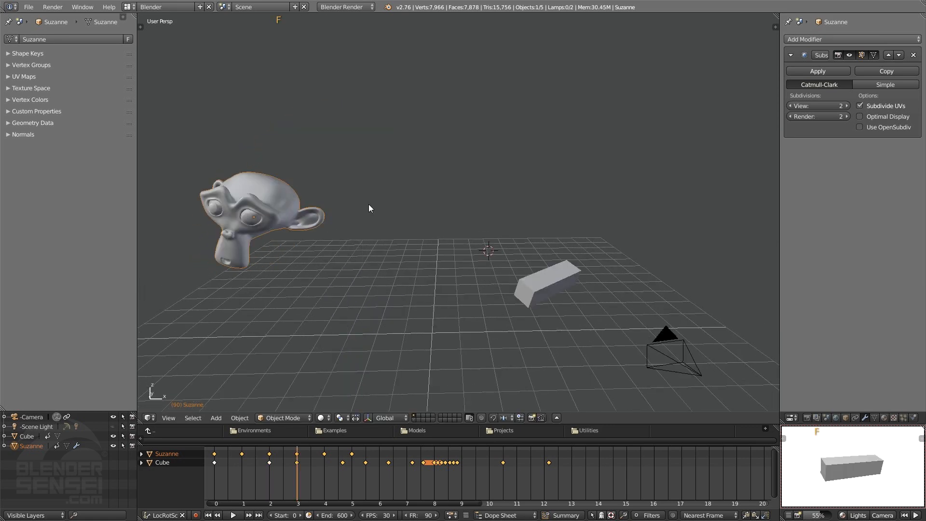
pyautogui.moveTo(293, 477); pyautogui.dragTo(224, 476, button='right')
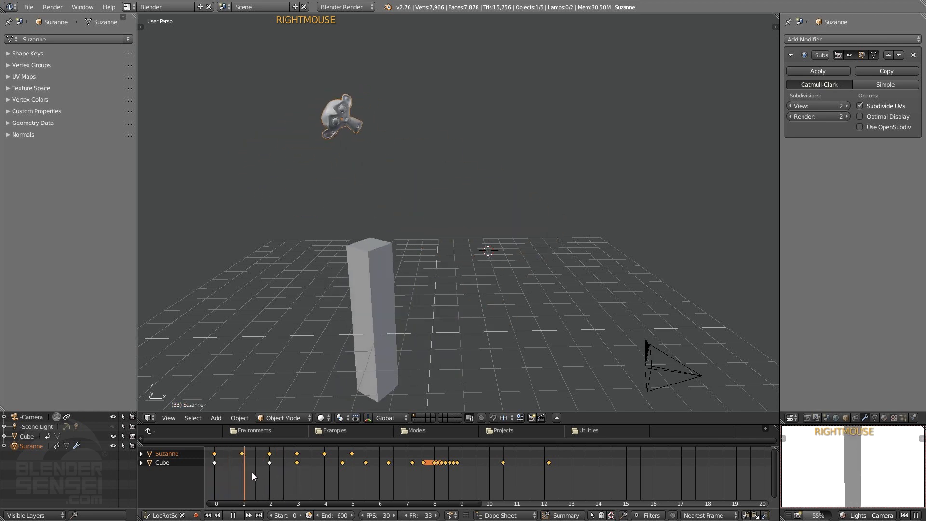
pyautogui.press('Escape')
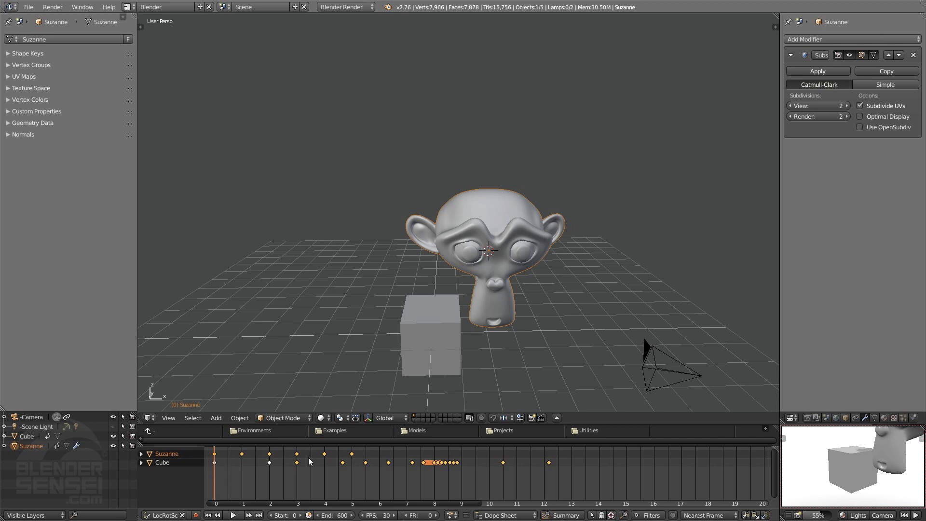
# - Limit the Dope Sheet to selected objects, trying it with the cube, the monkey and both, and finish with the monkey selected
pyautogui.click(592, 515)
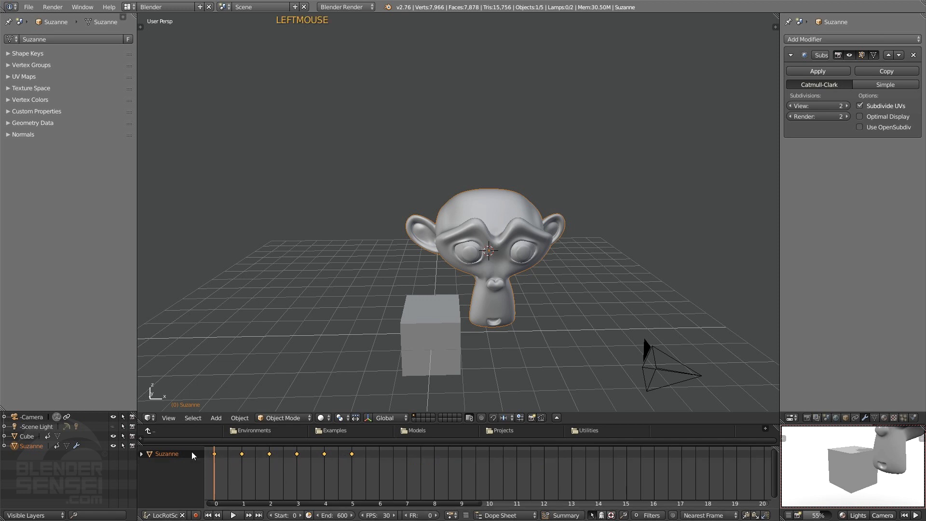
pyautogui.click(452, 350)
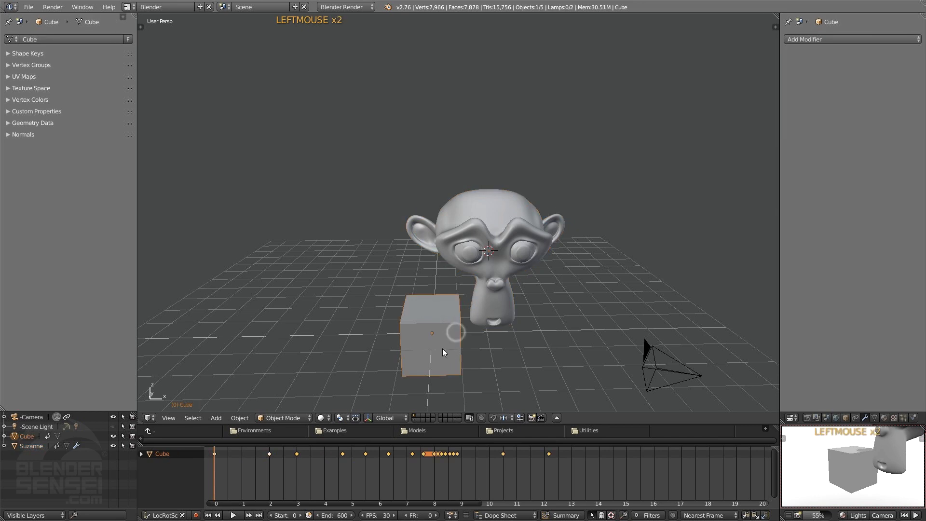
pyautogui.click(485, 219)
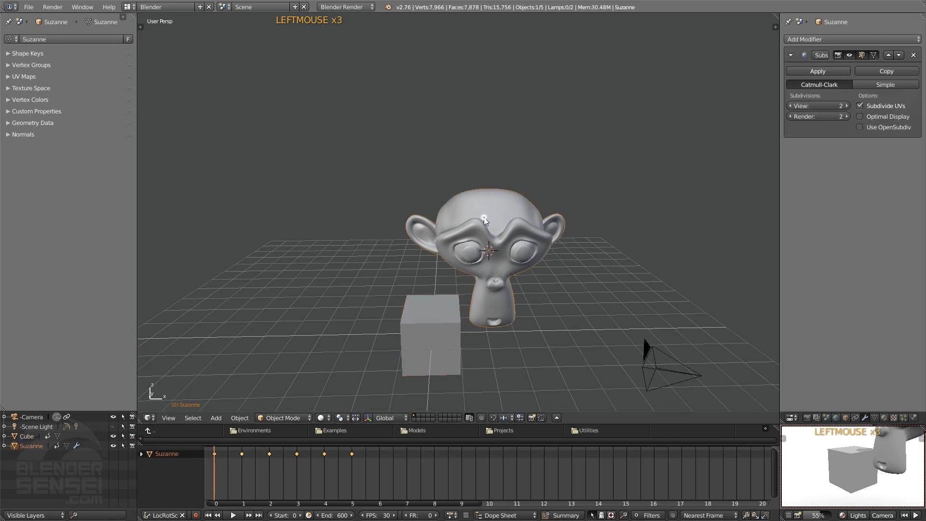
pyautogui.keyDown('shift'); pyautogui.click(433, 324); pyautogui.keyUp('shift')
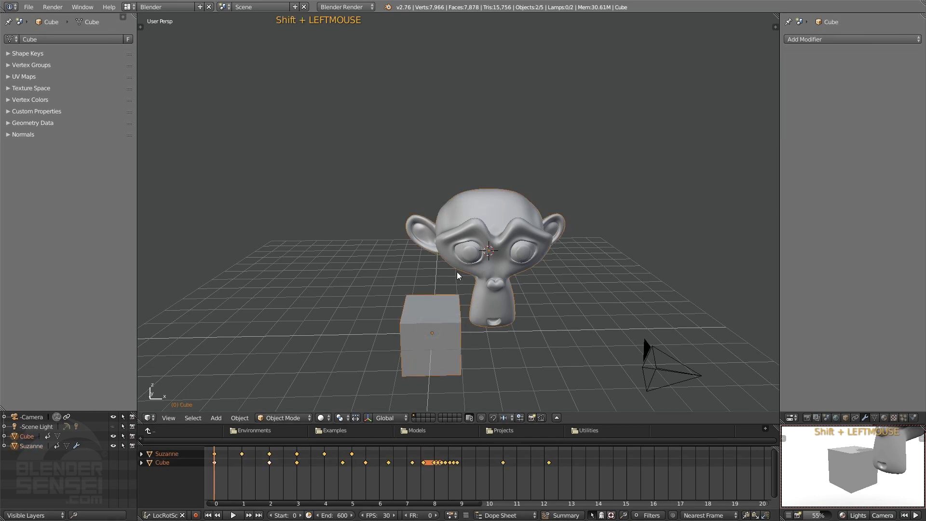
pyautogui.moveTo(457, 271); pyautogui.dragTo(394, 327, button='middle')
pyautogui.moveTo(339, 105); pyautogui.dragTo(458, 241, button='middle')
pyautogui.hotkey('ctrl', 'z')
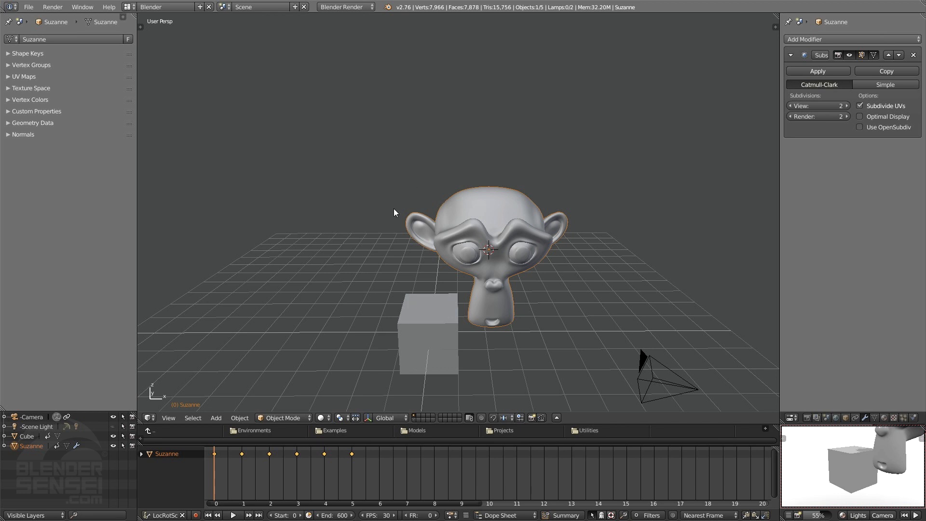
# - Show the 3D view's tool shelf and properties region, switch to the Animation tools, and collapse the Animation section
pyautogui.press('n')
pyautogui.press('t')
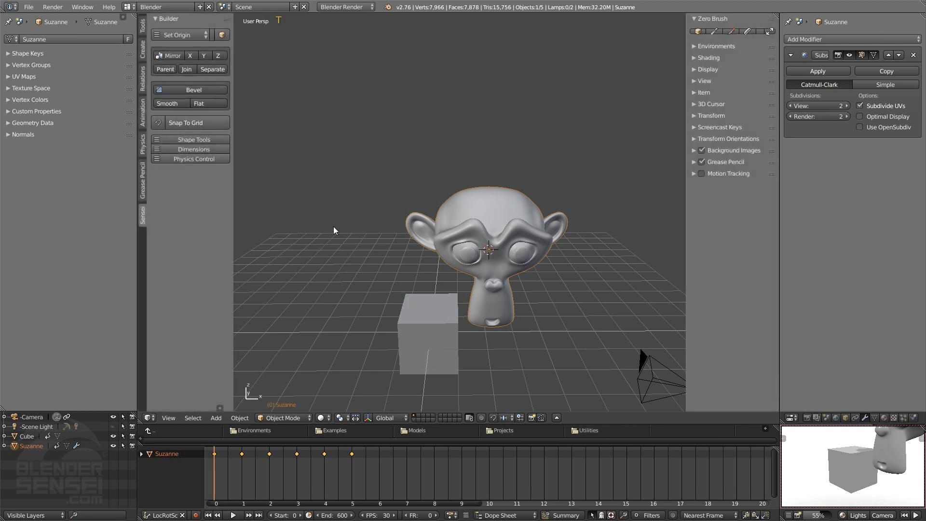
pyautogui.click(142, 112)
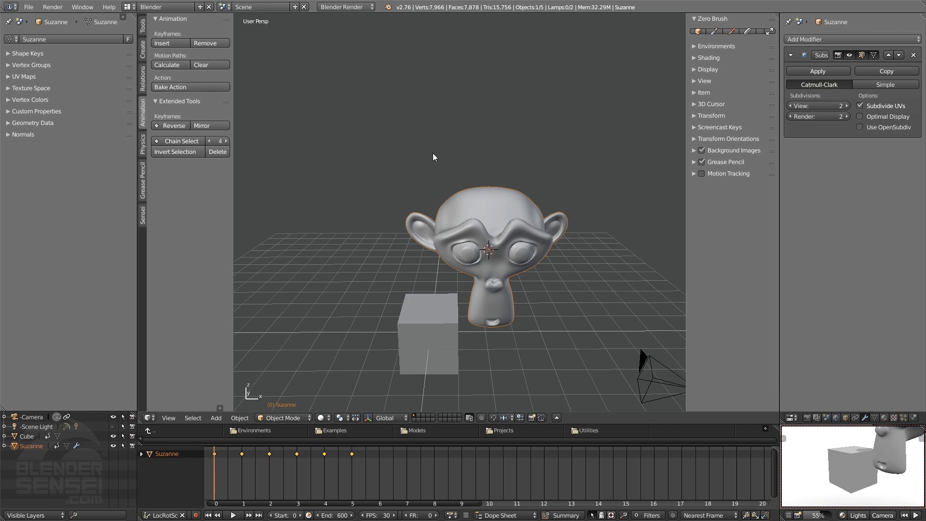
pyautogui.click(160, 19)
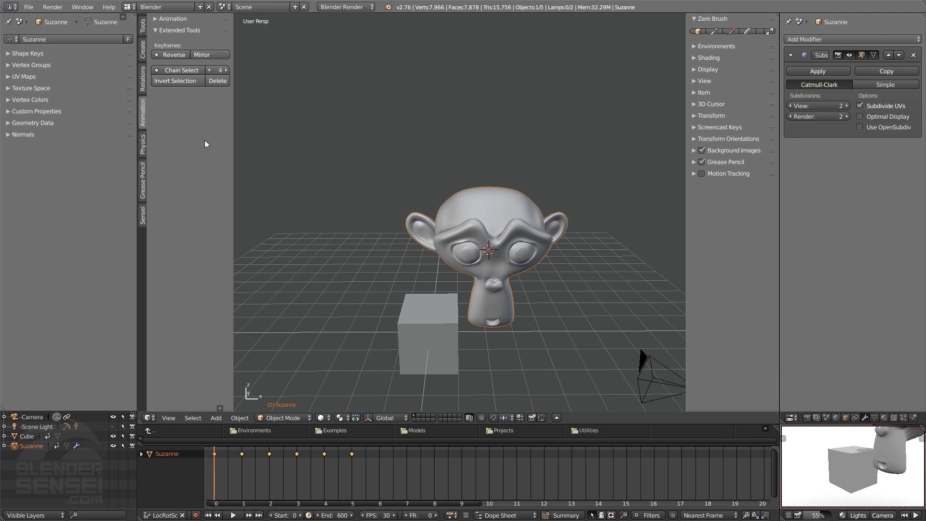
# - Select the cube and scale its keyframes after frame 90 closer together, bringing the last one to about 8 seconds
pyautogui.click(299, 470)
pyautogui.click(435, 322)
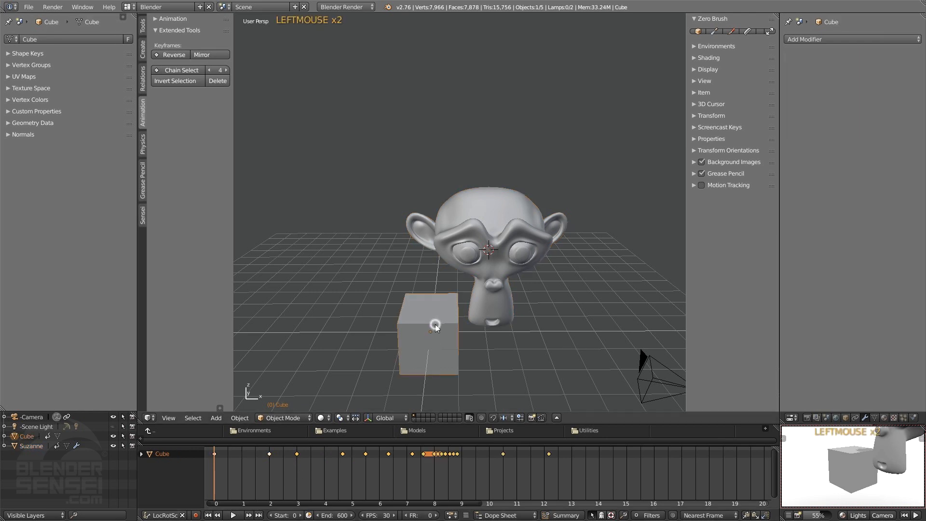
pyautogui.keyDown('shift'); pyautogui.moveTo(434, 337); pyautogui.dragTo(428, 322, button='middle'); pyautogui.keyUp('shift')
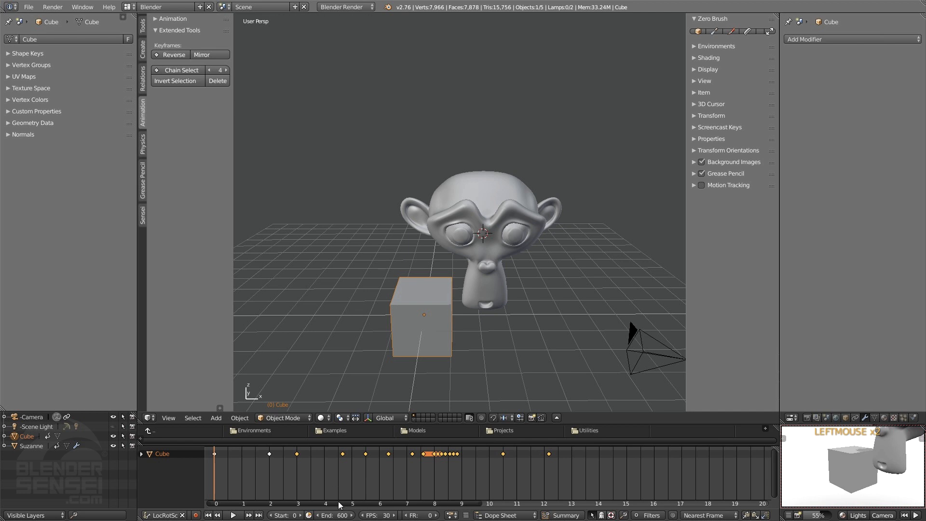
pyautogui.moveTo(571, 483); pyautogui.dragTo(485, 447)
pyautogui.press('s')
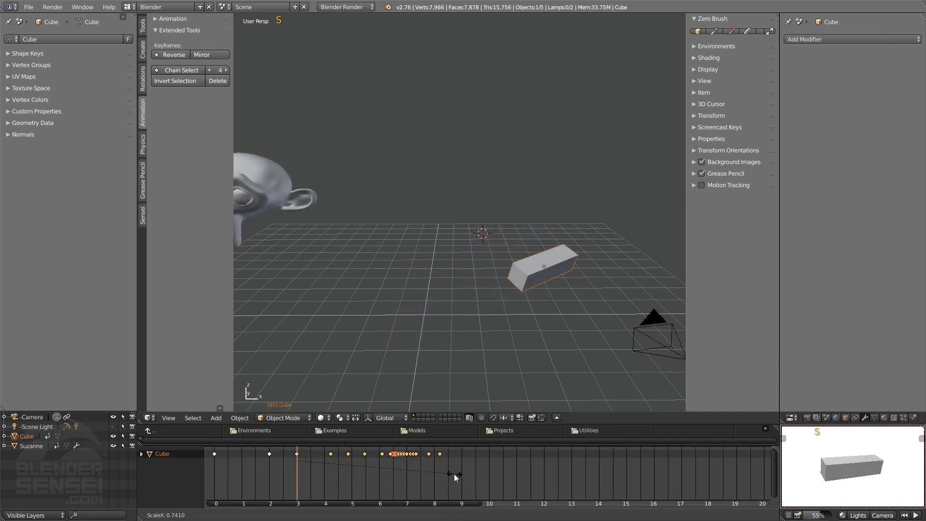
pyautogui.click(454, 474)
# - Select the cube's keyframes from frame 60 onward and move them 30 frames earlier so the first sits at frame 30
pyautogui.press('b')
pyautogui.moveTo(472, 484); pyautogui.dragTo(264, 446)
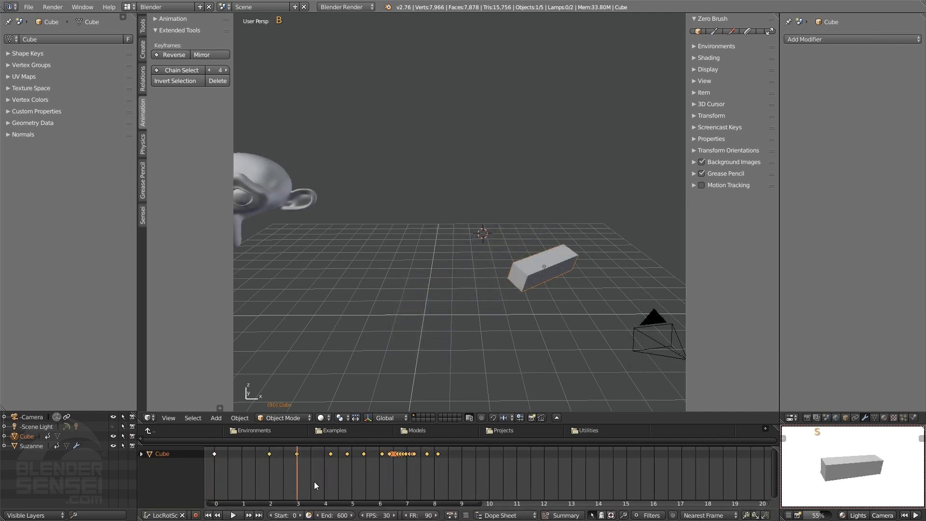
pyautogui.press('g')
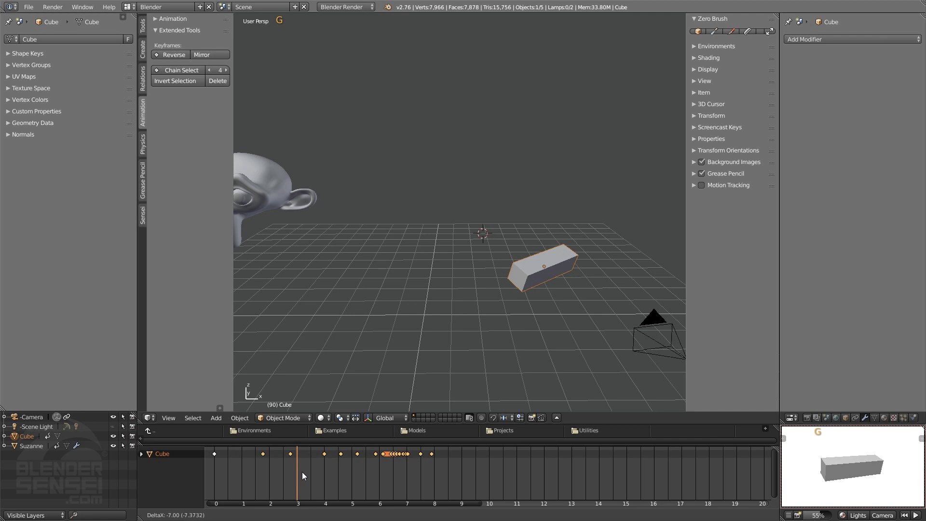
pyautogui.rightClick(302, 472)
pyautogui.click(242, 469)
pyautogui.press('g')
pyautogui.press('g')
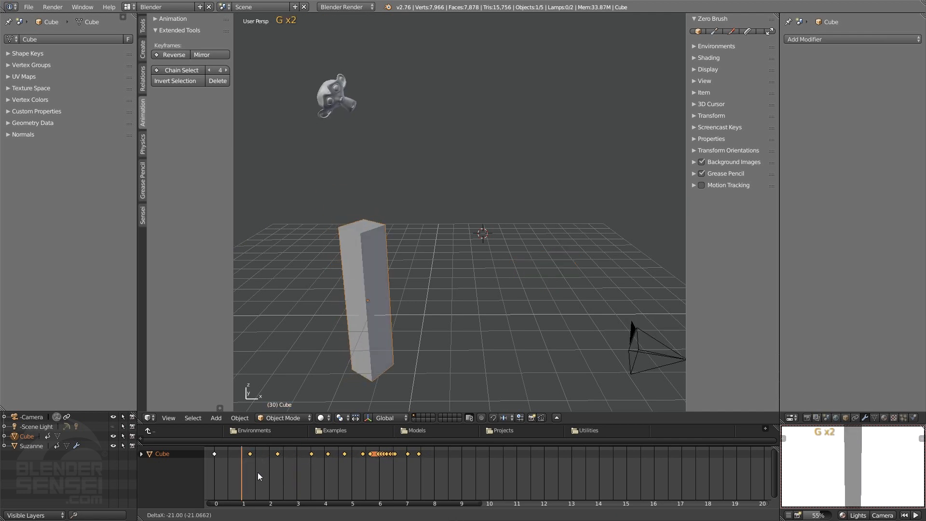
pyautogui.click(255, 473)
# - Play the retimed animation, stop it, and return to frame 0
pyautogui.hotkey('alt', 'a')
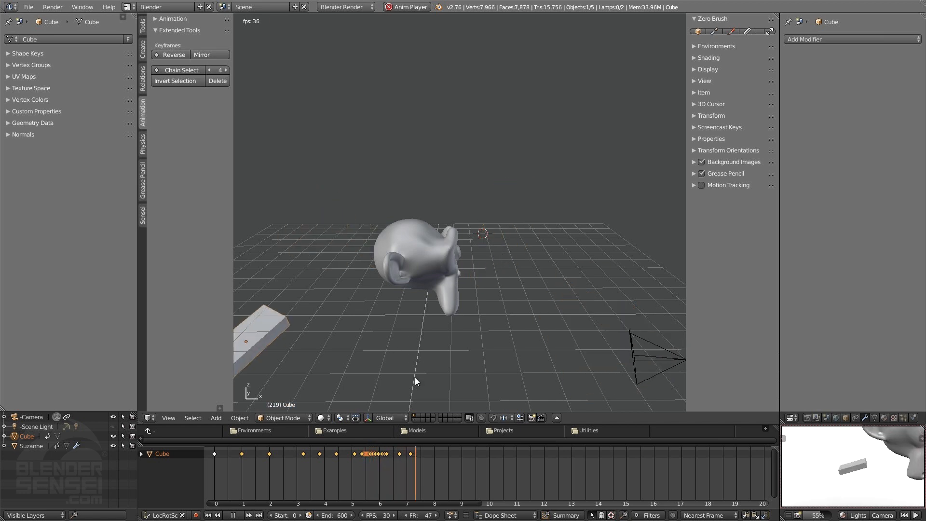
pyautogui.click(234, 516)
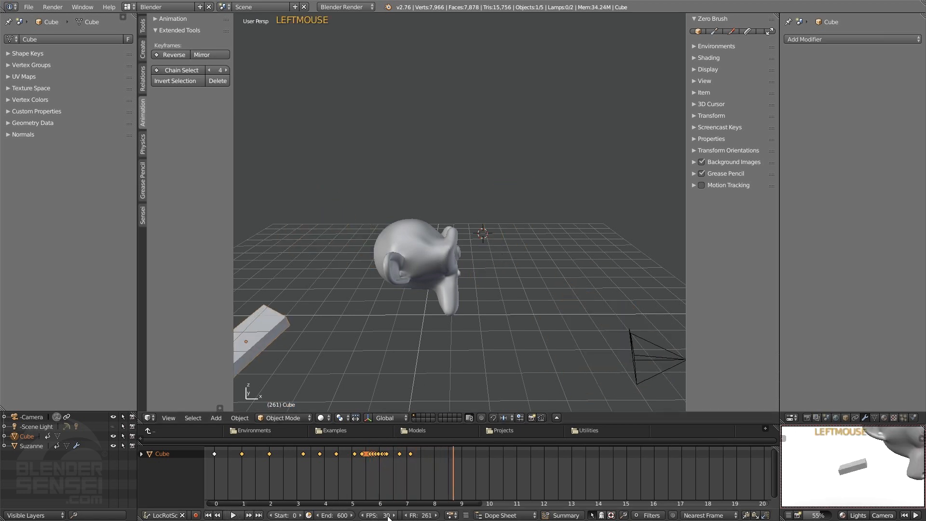
pyautogui.click(212, 516)
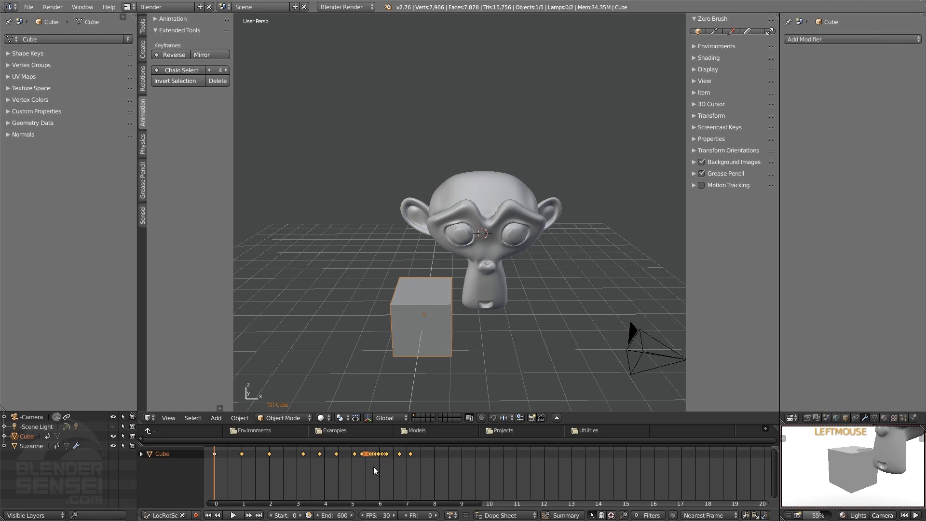
# - Select the cube's keyframes from frame 153 to 214, reverse their order, and play back the result
pyautogui.rightClick(356, 465)
pyautogui.press('b')
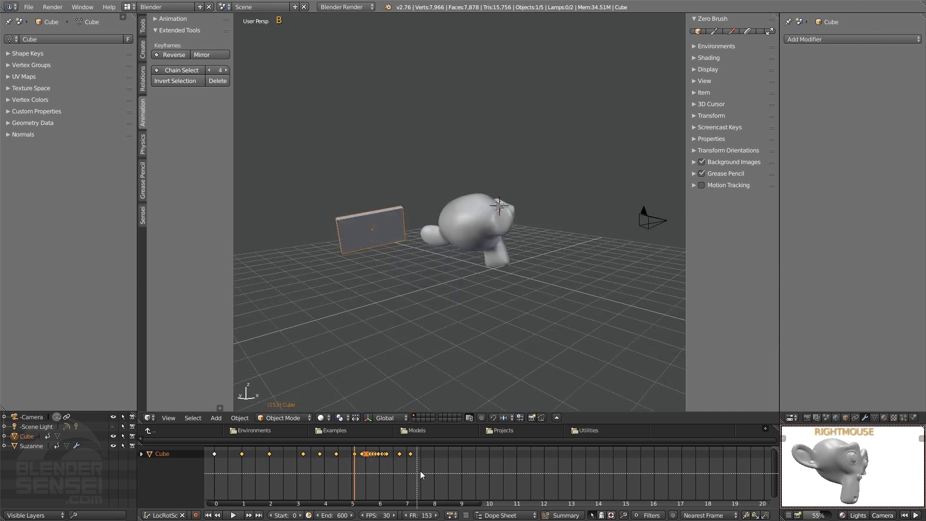
pyautogui.moveTo(421, 475); pyautogui.dragTo(360, 434)
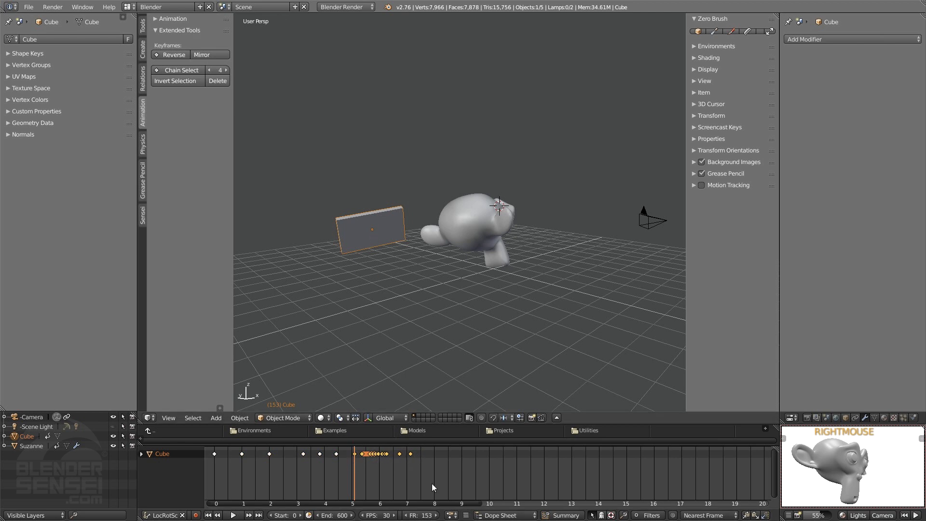
pyautogui.moveTo(422, 474); pyautogui.dragTo(411, 473, button='right')
pyautogui.moveTo(424, 323); pyautogui.dragTo(389, 343, button='middle')
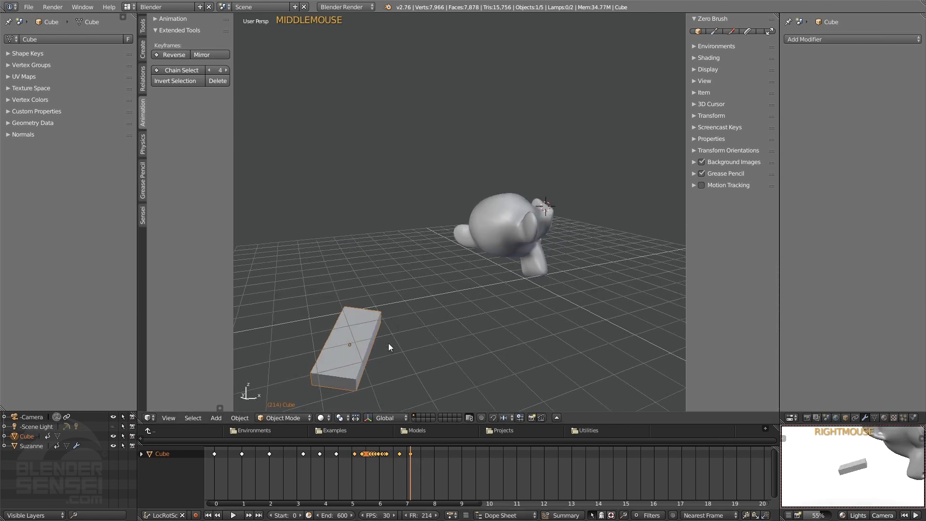
pyautogui.moveTo(360, 470); pyautogui.dragTo(357, 470, button='right')
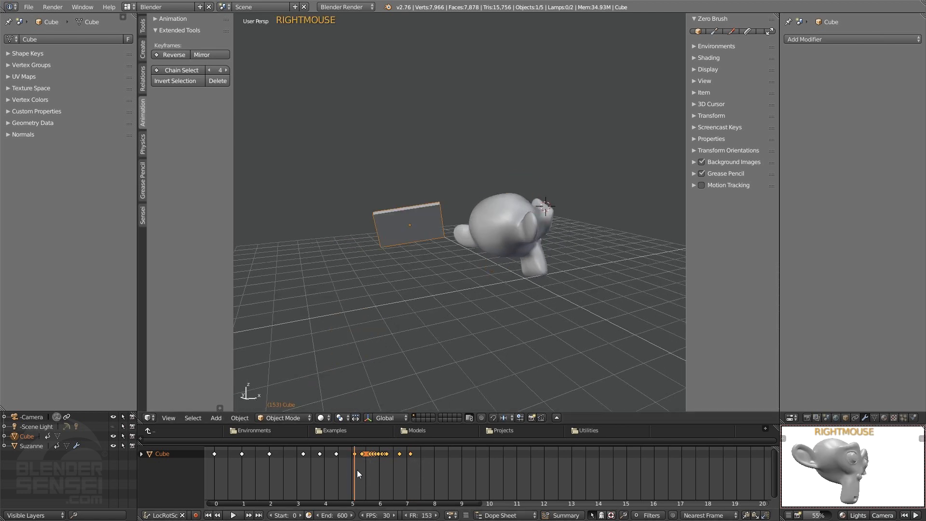
pyautogui.click(172, 54)
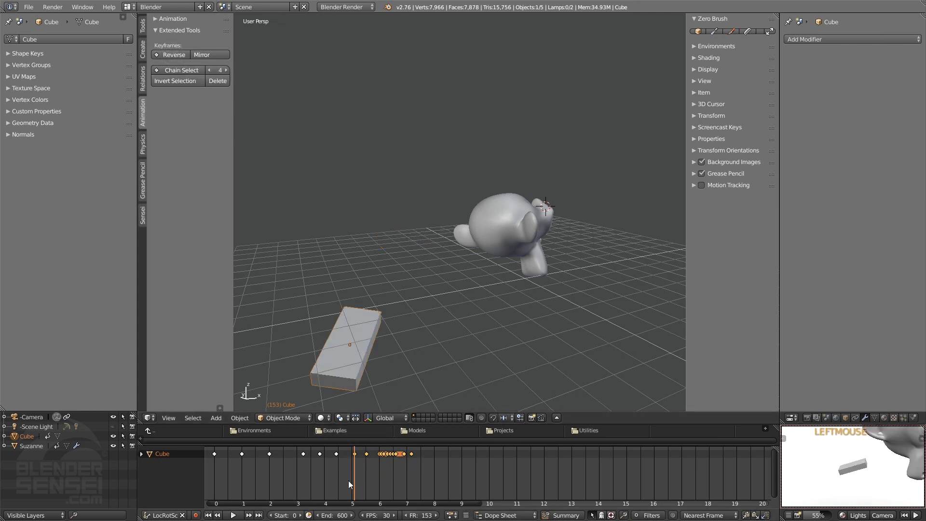
pyautogui.click(233, 515)
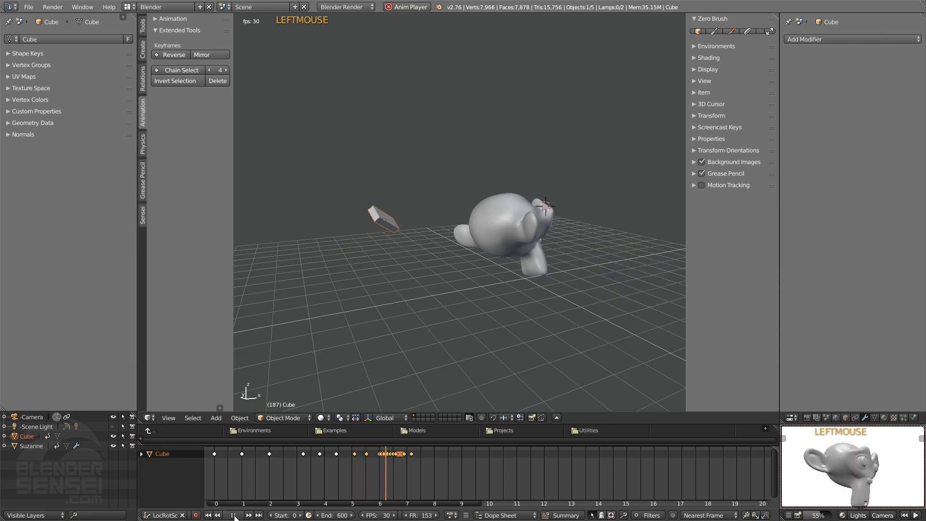
pyautogui.click(234, 515)
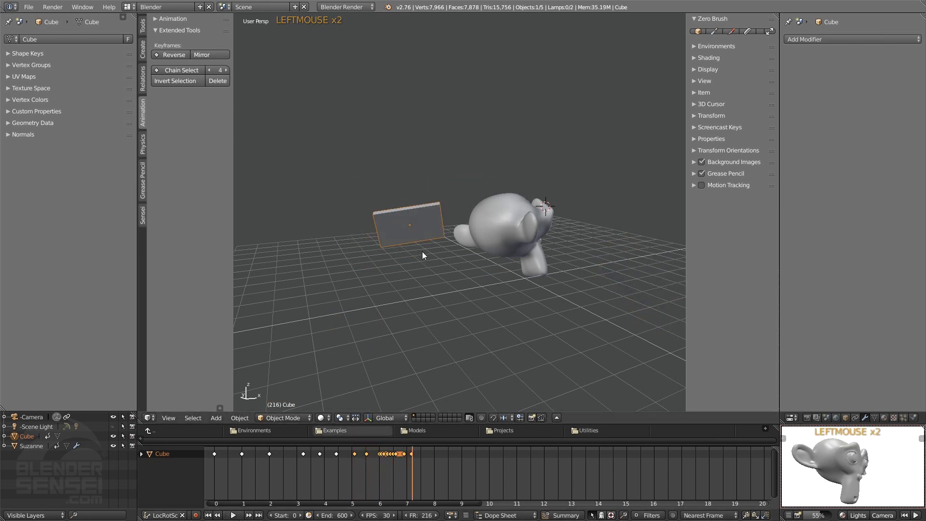
# - Scrub the cube's animation back to frame 30 and reverse the order of its selected keyframes again
pyautogui.rightClick(358, 457)
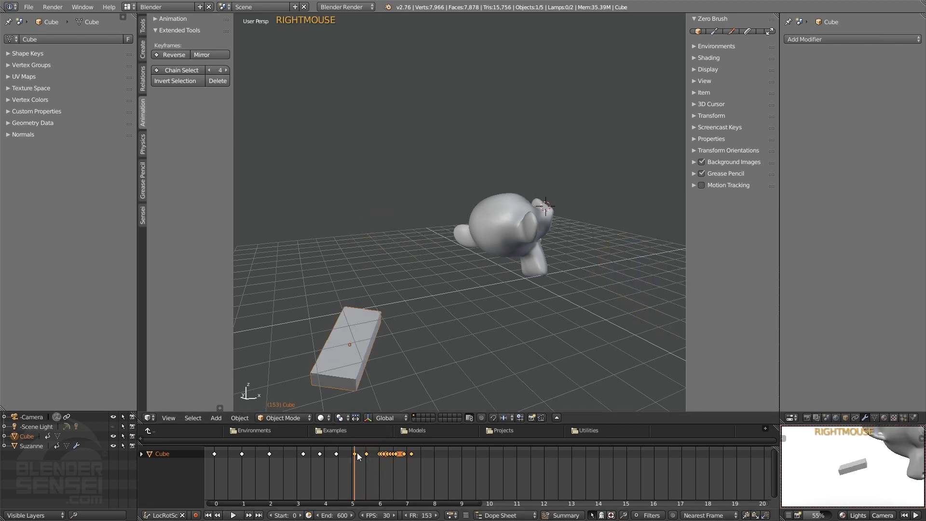
pyautogui.moveTo(355, 473); pyautogui.dragTo(285, 468, button='right')
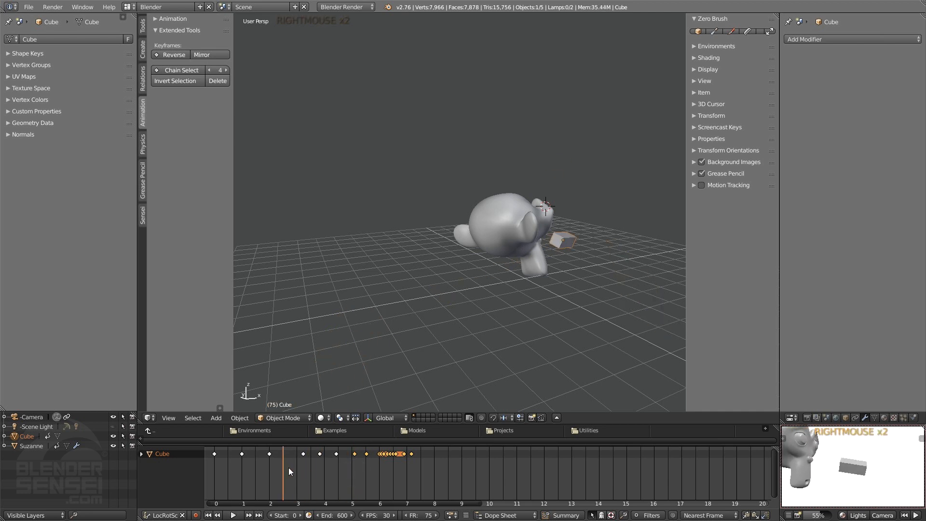
pyautogui.rightClick(246, 461)
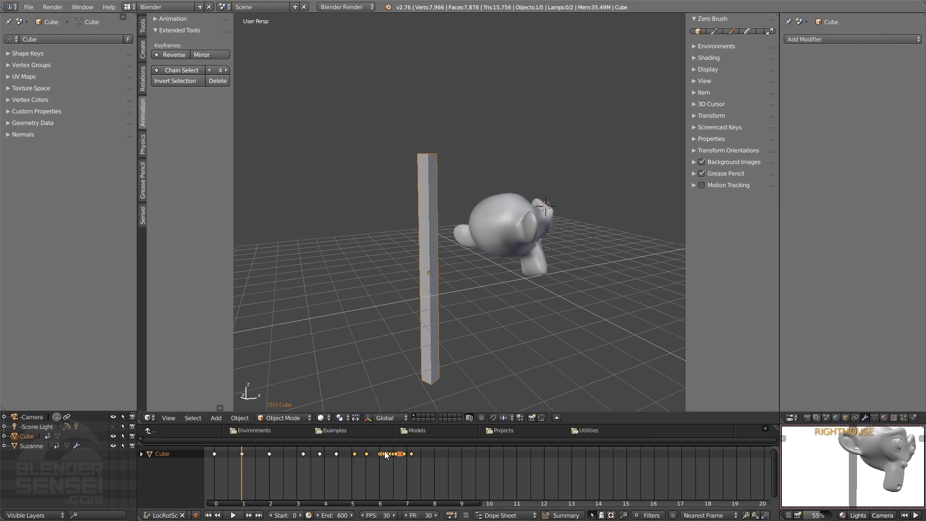
pyautogui.click(174, 55)
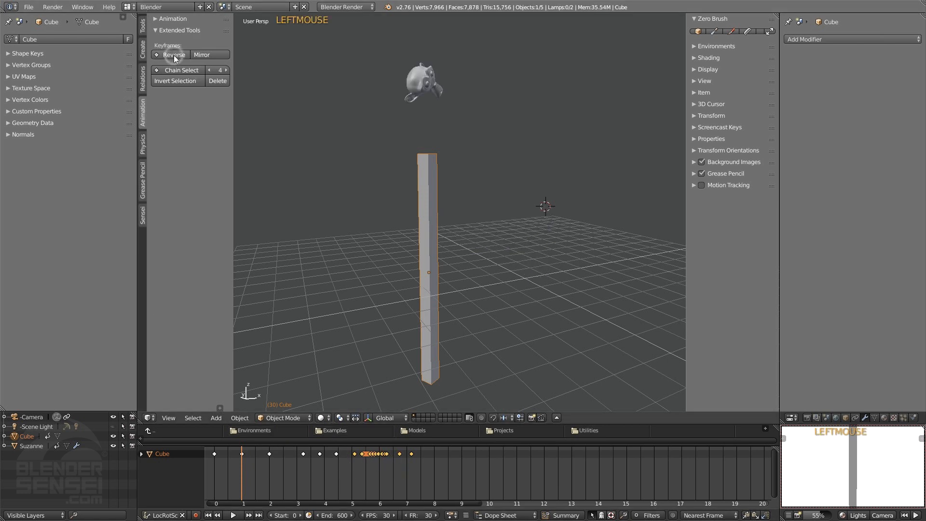
# - Scrub the cube's animation between frames 60 and 153 to check the motion, ending on frame 115
pyautogui.rightClick(356, 457)
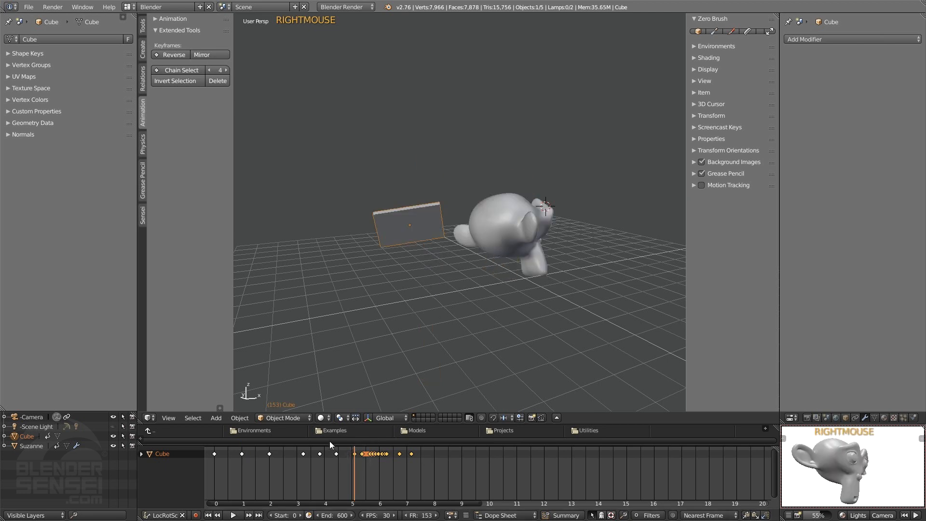
pyautogui.rightClick(271, 472)
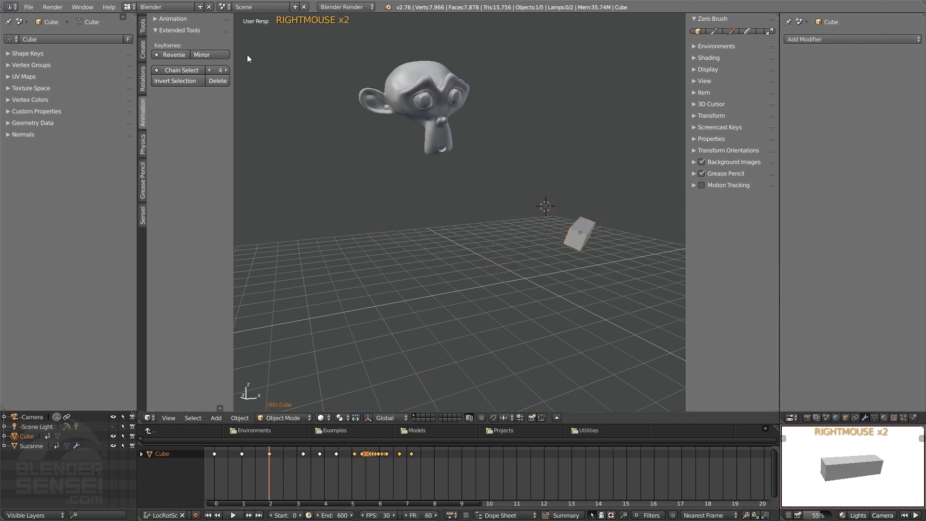
pyautogui.rightClick(355, 456)
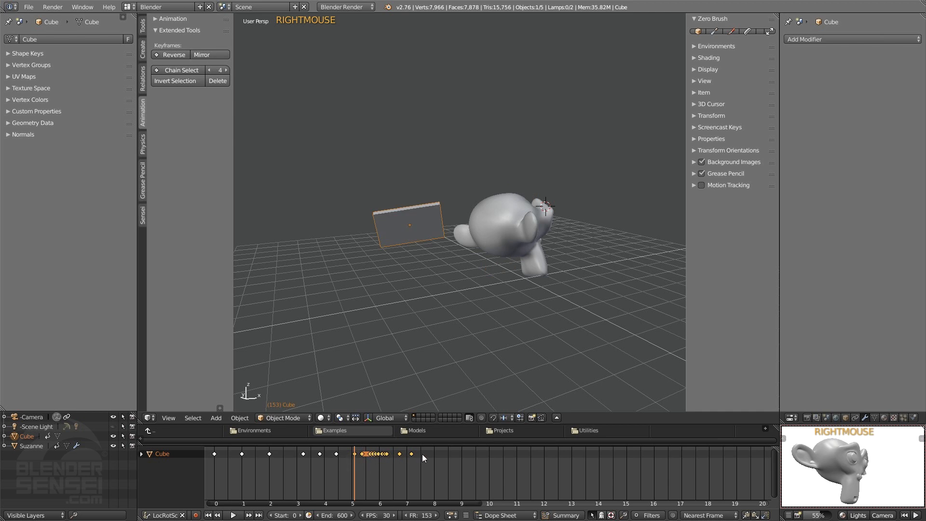
pyautogui.moveTo(352, 484); pyautogui.dragTo(398, 474, button='right')
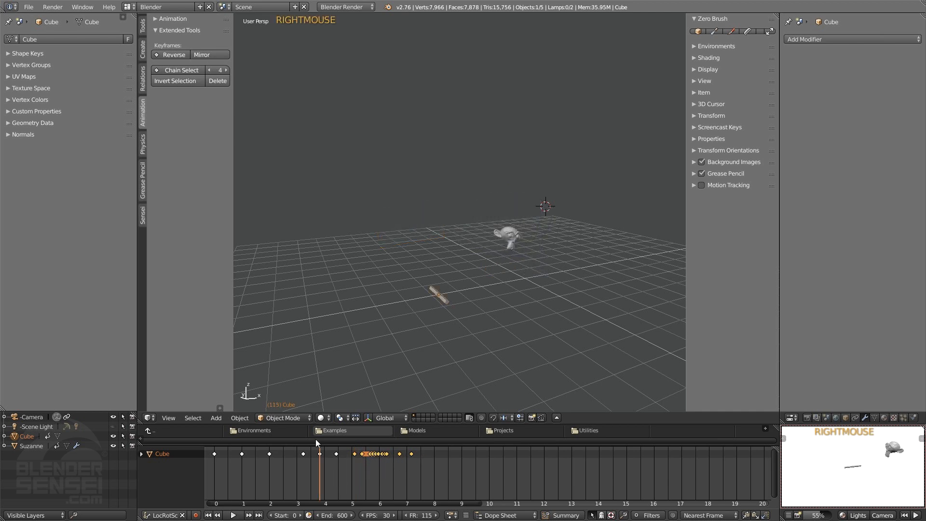
# - Mirror the cube's selected keyframes, which start at frame 153, to append a mirrored copy after them
pyautogui.press('b')
pyautogui.moveTo(390, 449); pyautogui.dragTo(413, 471)
pyautogui.moveTo(355, 438); pyautogui.dragTo(355, 438)
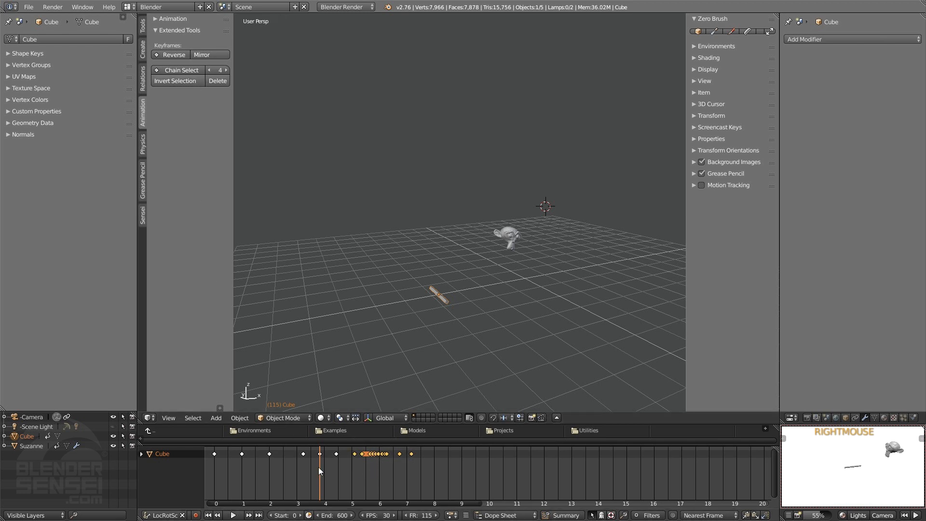
pyautogui.click(222, 55)
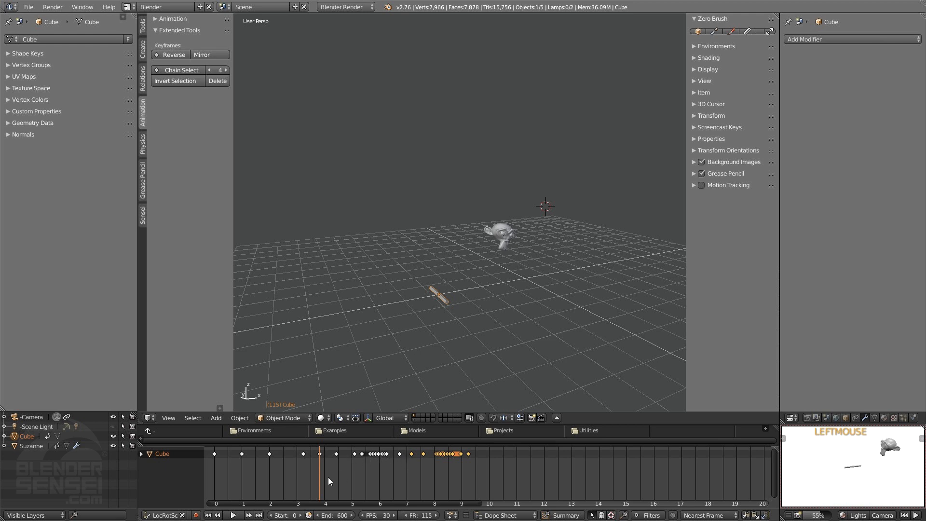
# - Play back the mirrored keyframes, stop the playback, and inspect the cube's pose at frames 153 and 277
pyautogui.click(241, 515)
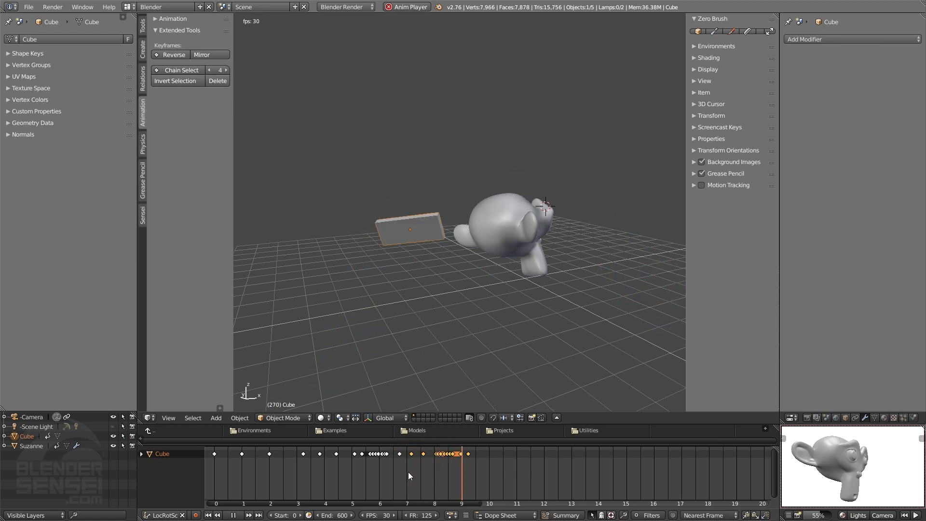
pyautogui.rightClick(471, 458)
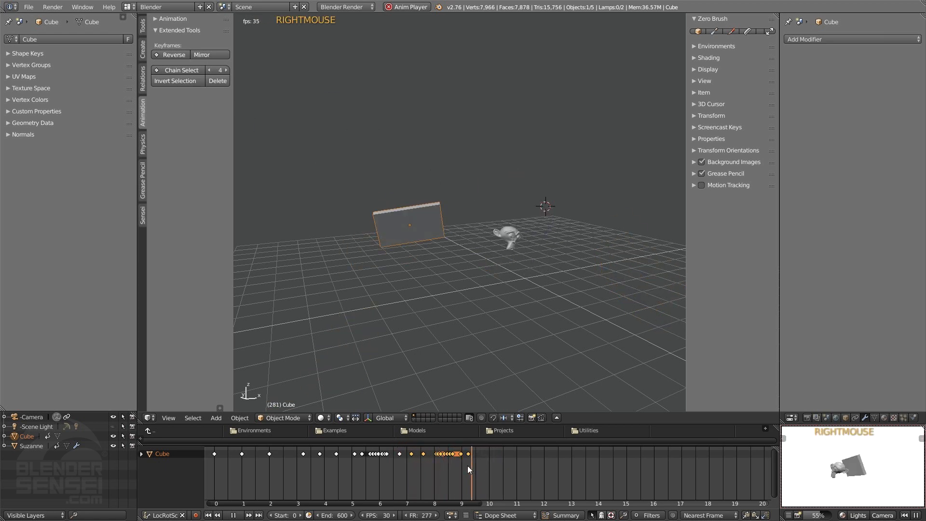
pyautogui.click(233, 515)
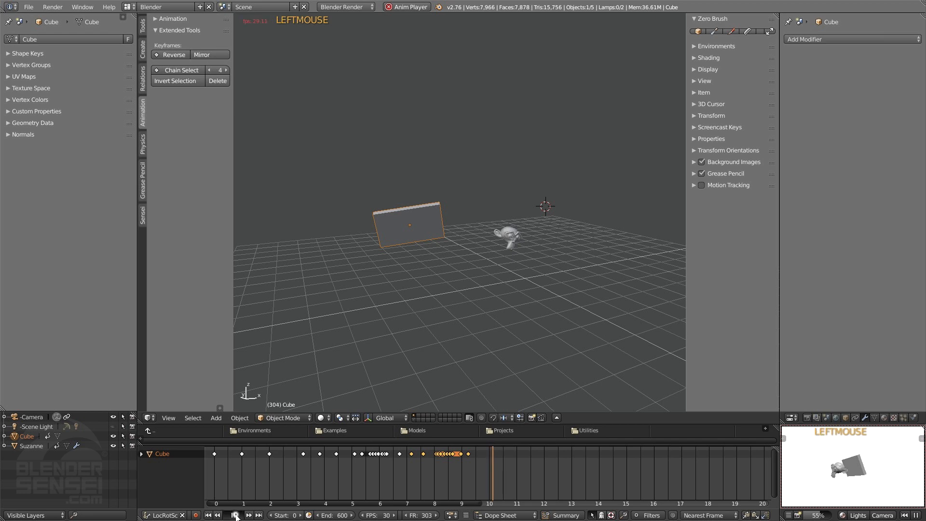
pyautogui.rightClick(469, 461)
pyautogui.rightClick(471, 459)
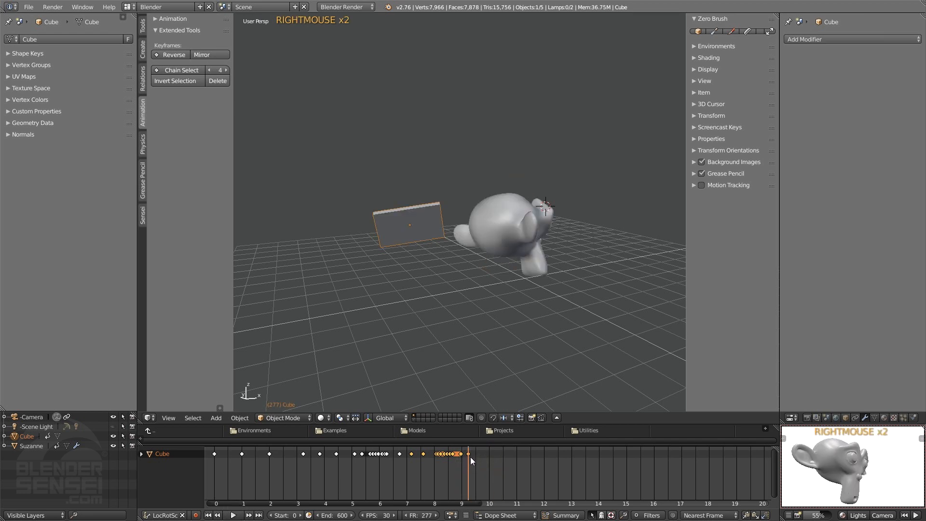
pyautogui.rightClick(357, 464)
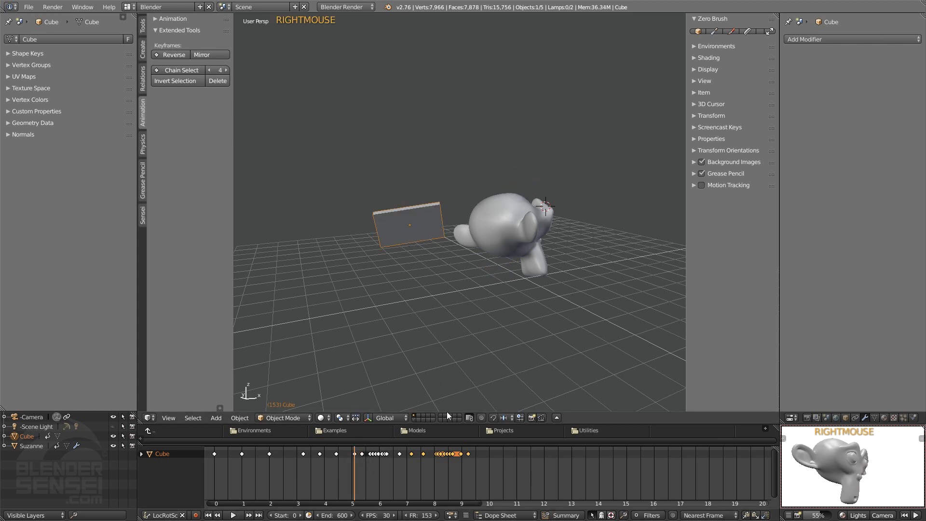
pyautogui.rightClick(478, 470)
pyautogui.rightClick(478, 470)
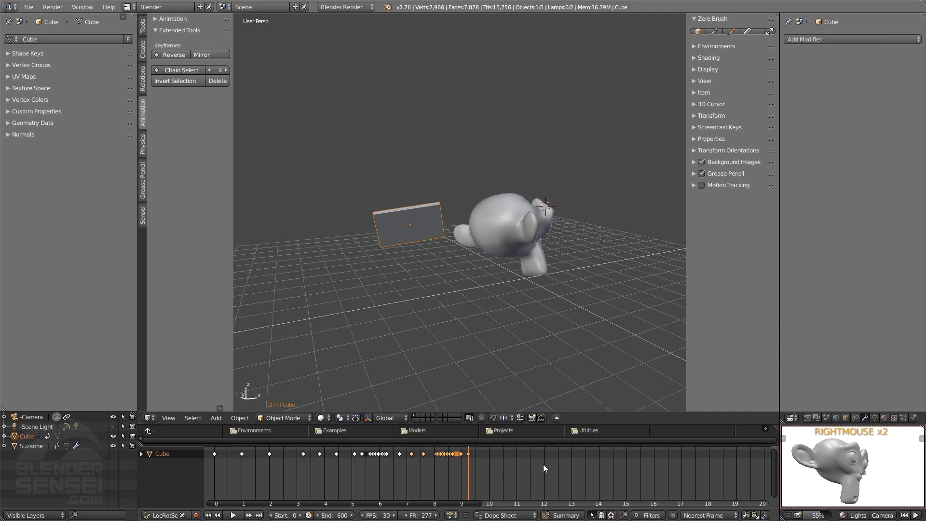
pyautogui.moveTo(389, 457); pyautogui.dragTo(468, 462, button='right')
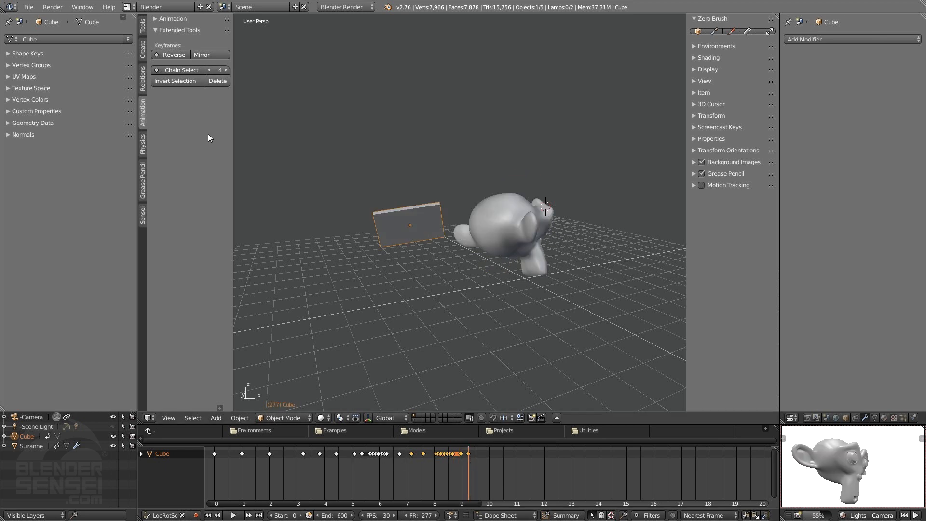
# - Chain-select the cube's keyframes with a value of 1 and invert the selection
pyautogui.click(226, 71)
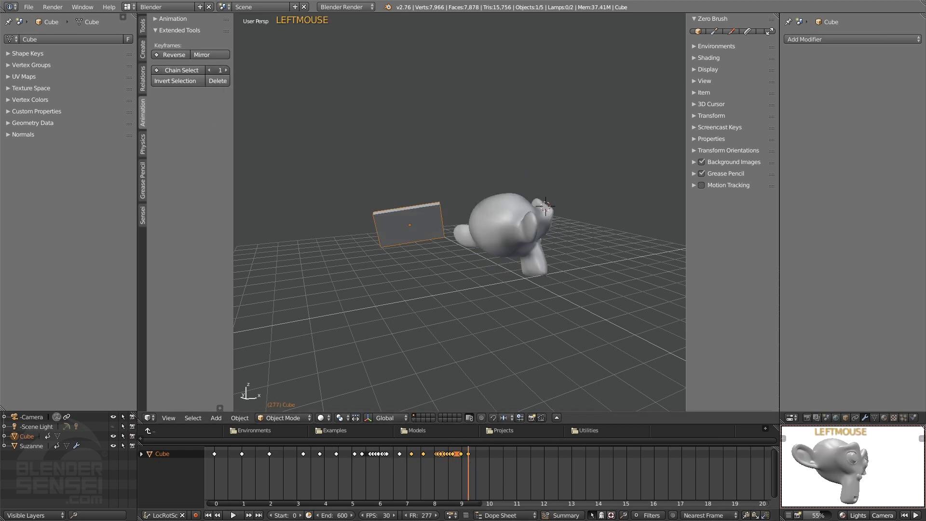
pyautogui.click(177, 71)
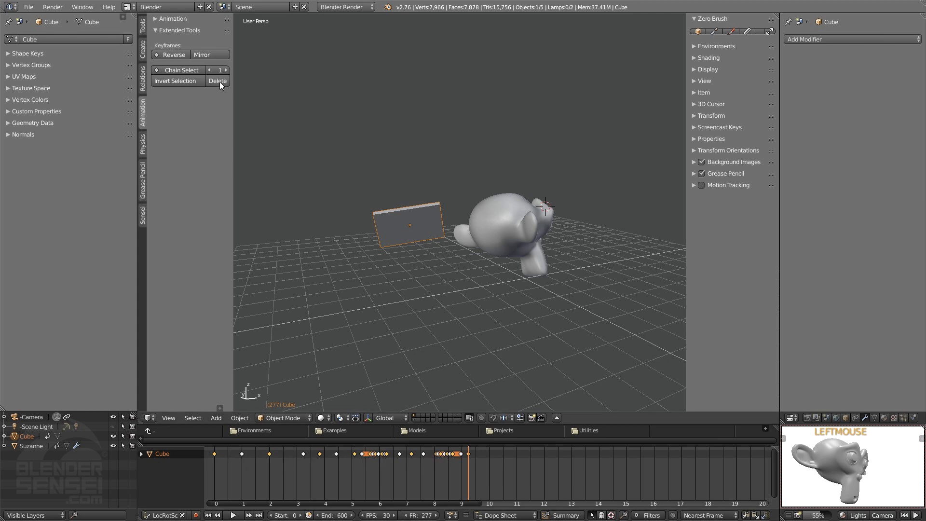
pyautogui.click(175, 81)
# - Chain-select the cube's keyframes with a value of 4, delete the inverted selection, and return to frame 0
pyautogui.click(226, 70)
pyautogui.click(226, 70)
pyautogui.click(225, 70)
pyautogui.click(181, 71)
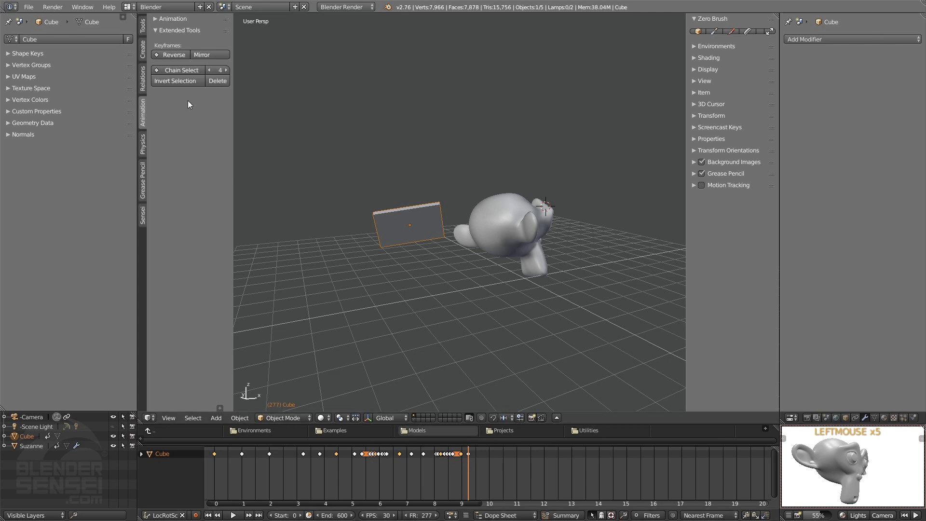
pyautogui.click(184, 80)
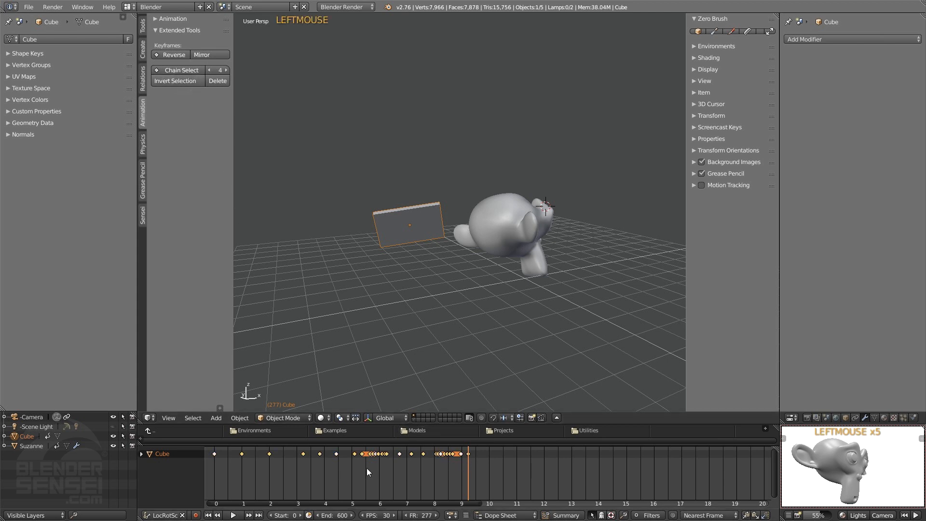
pyautogui.click(218, 81)
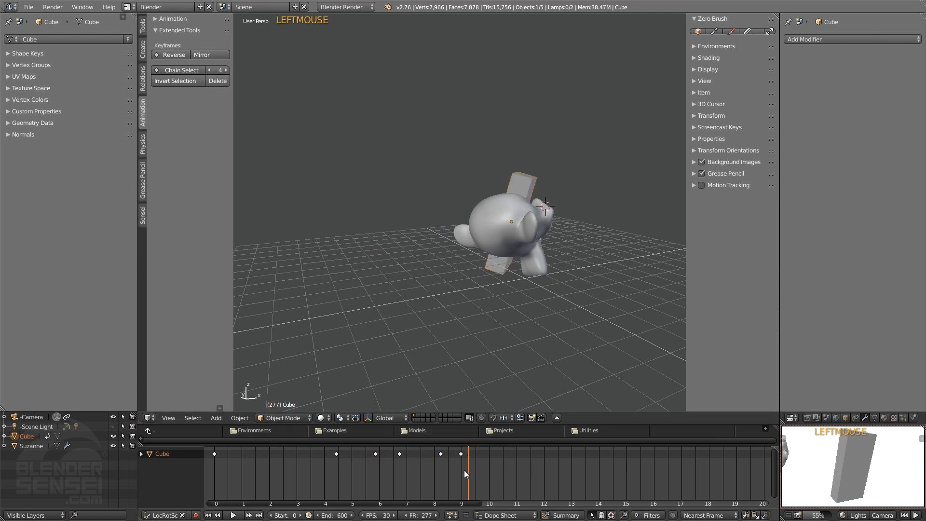
pyautogui.moveTo(464, 470); pyautogui.dragTo(225, 461, button='right')
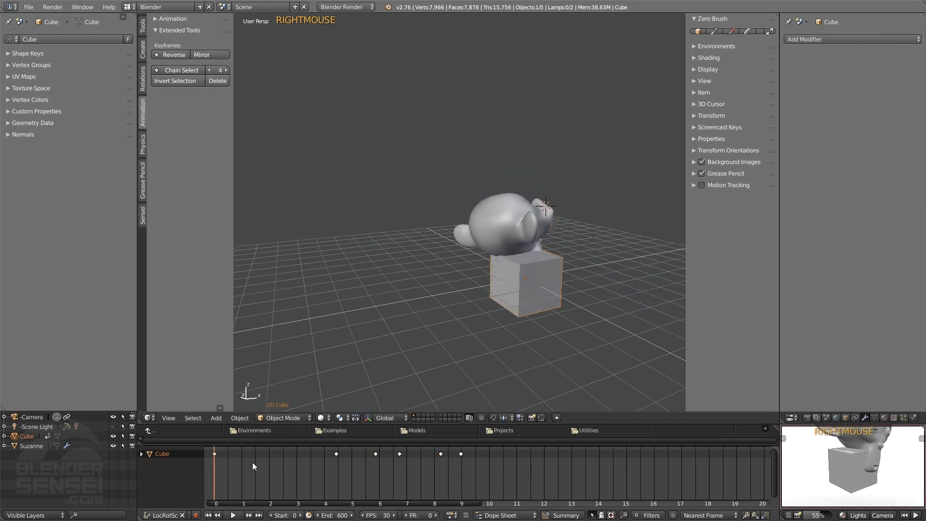